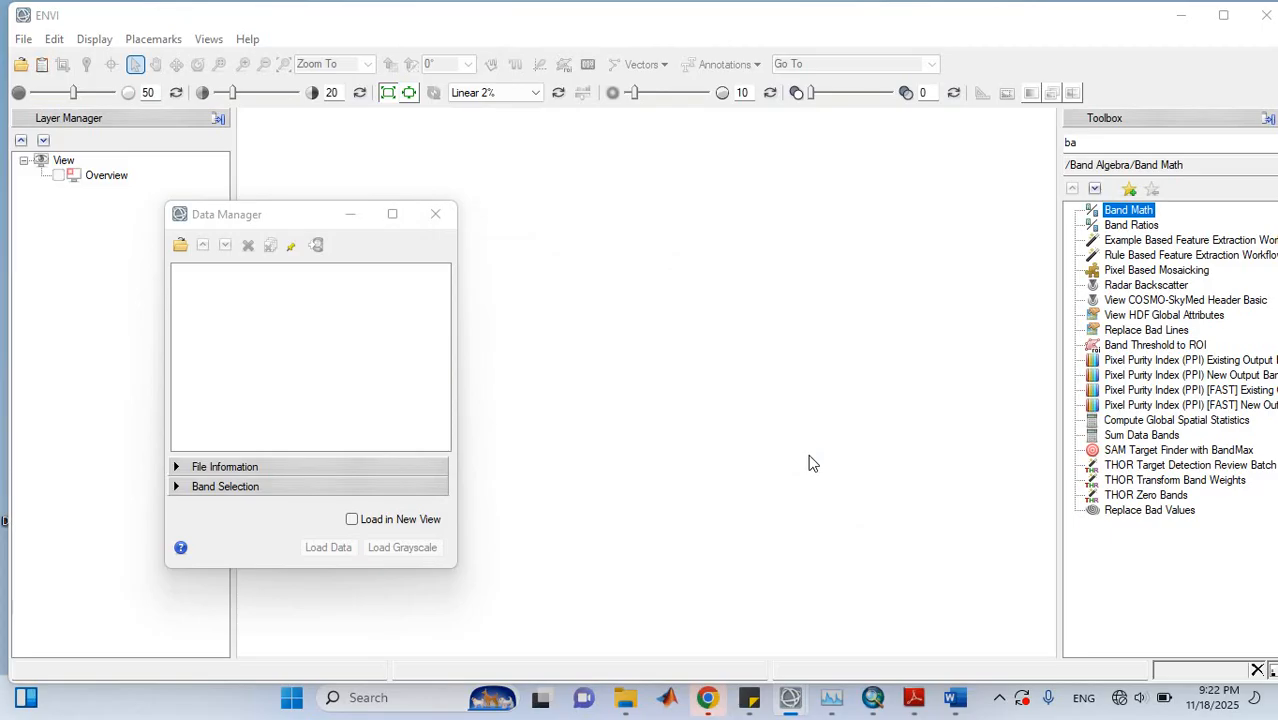
Switch to the PV document in Word and review the vegetation proportion, emissivity and corrected emissivity formulas with their b1 and b2 assignments
{"action": "left_click", "coordinate": [955, 697]}
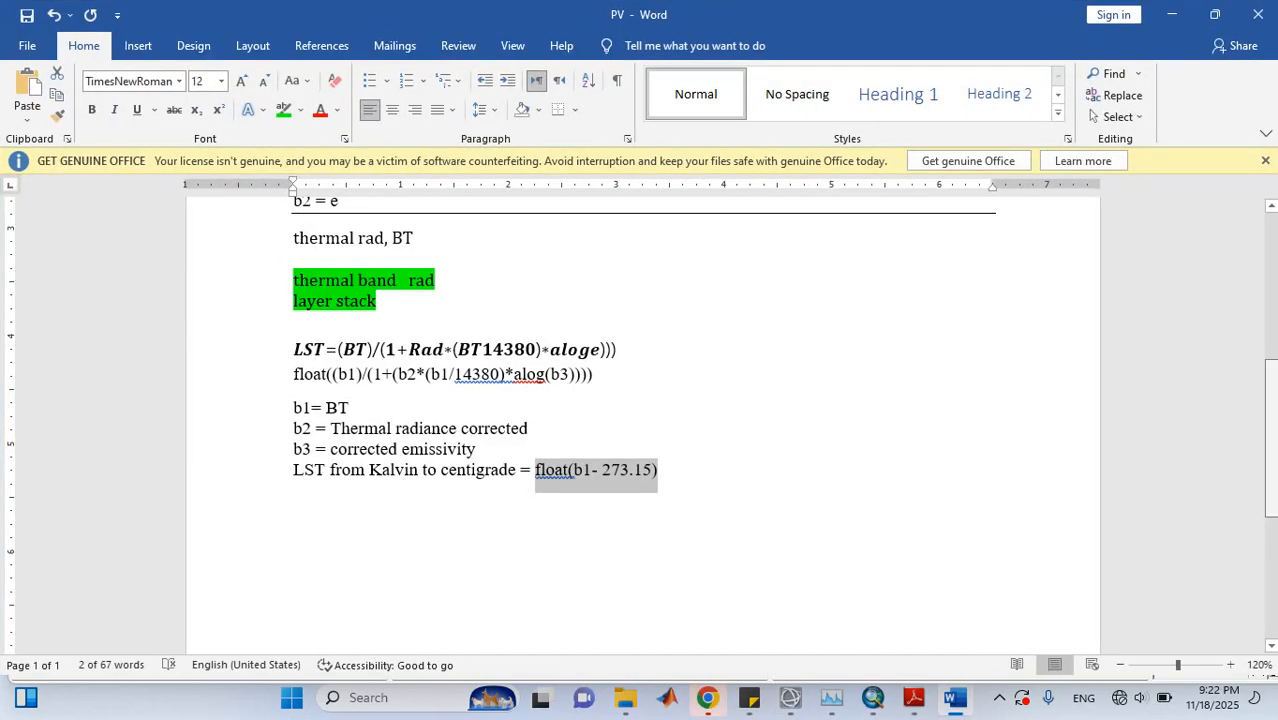
{"action": "scroll", "coordinate": [1271, 445], "scroll_direction": "up", "scroll_amount": 6}
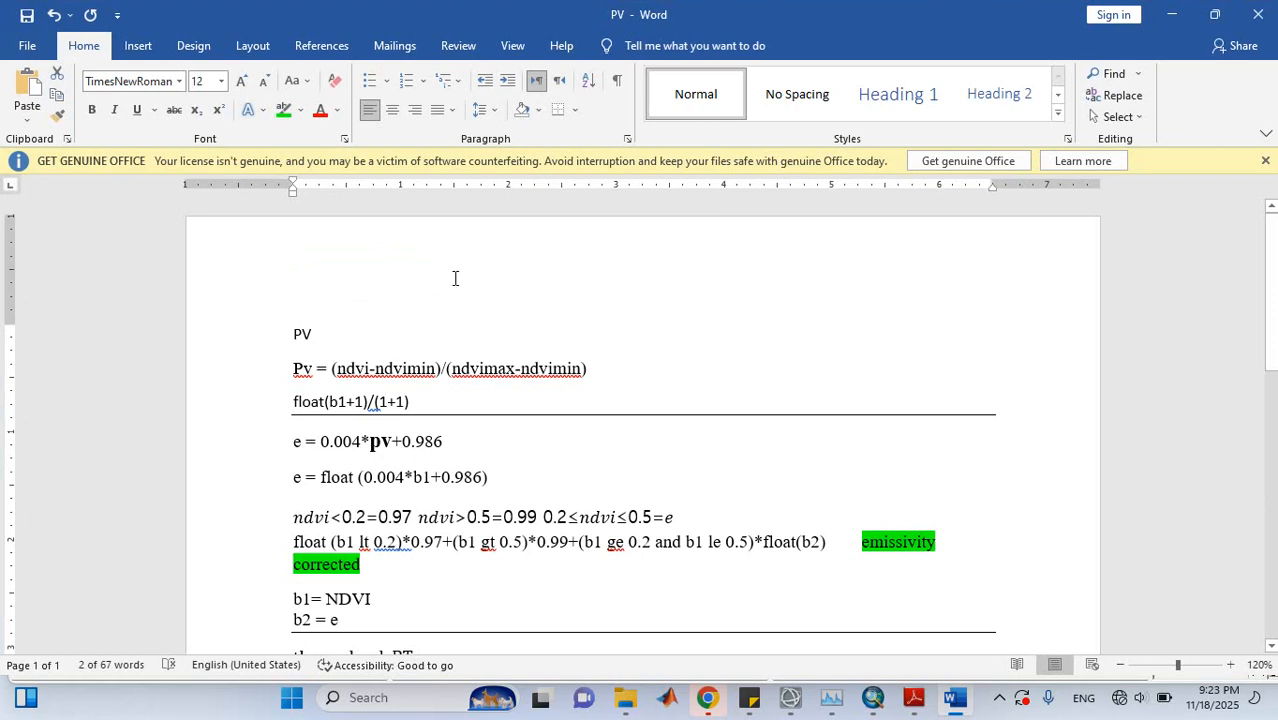
{"action": "left_click_drag", "start_coordinate": [292, 333], "coordinate": [310, 338]}
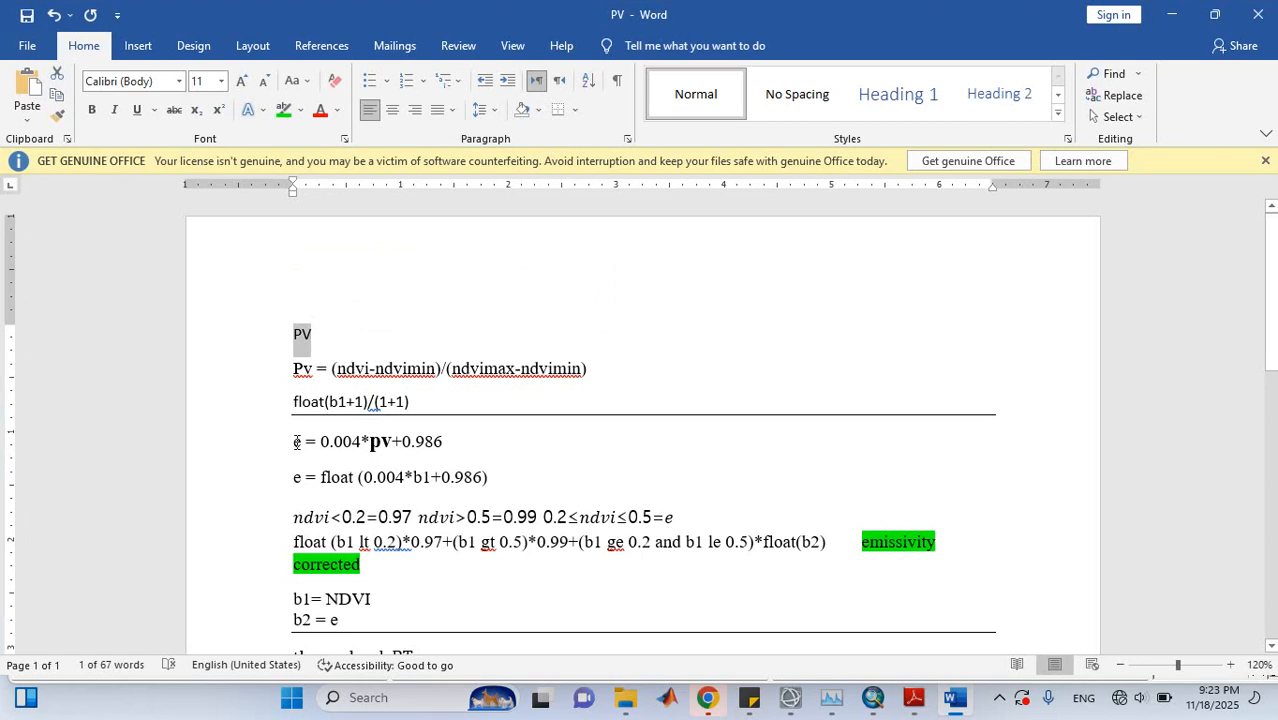
{"action": "left_click_drag", "start_coordinate": [297, 442], "coordinate": [386, 442]}
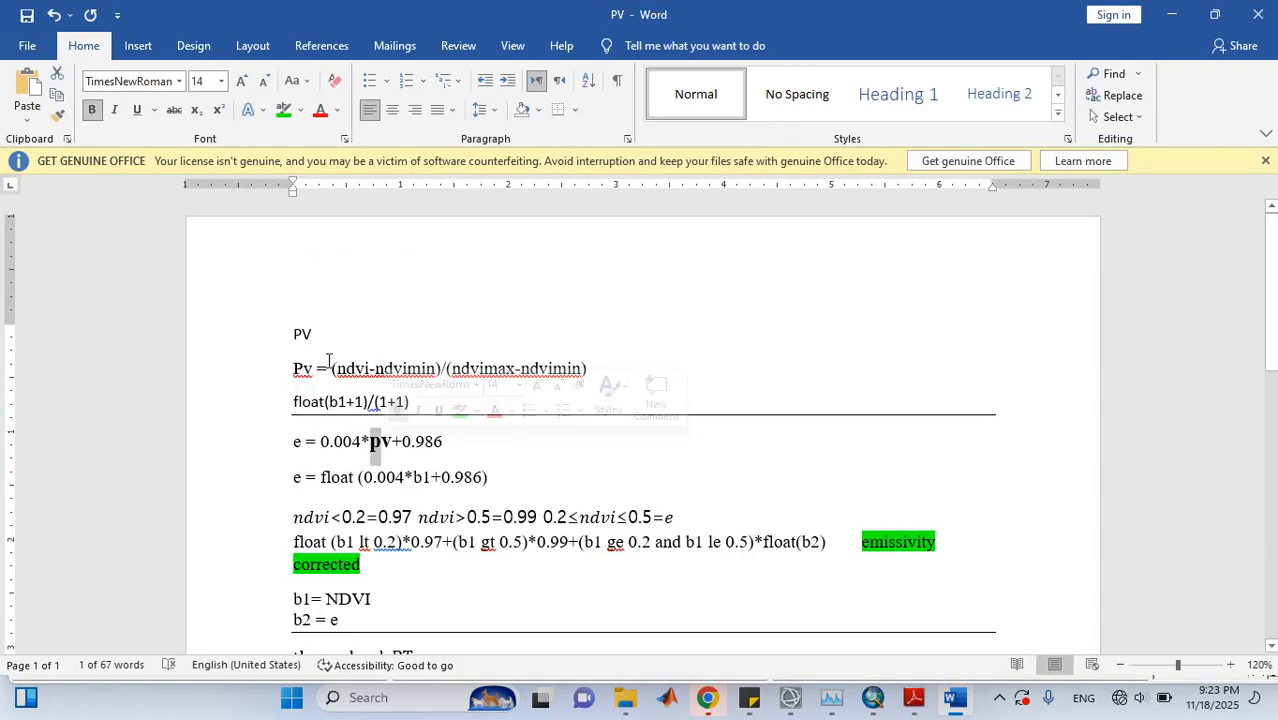
{"action": "left_click_drag", "start_coordinate": [289, 367], "coordinate": [307, 367]}
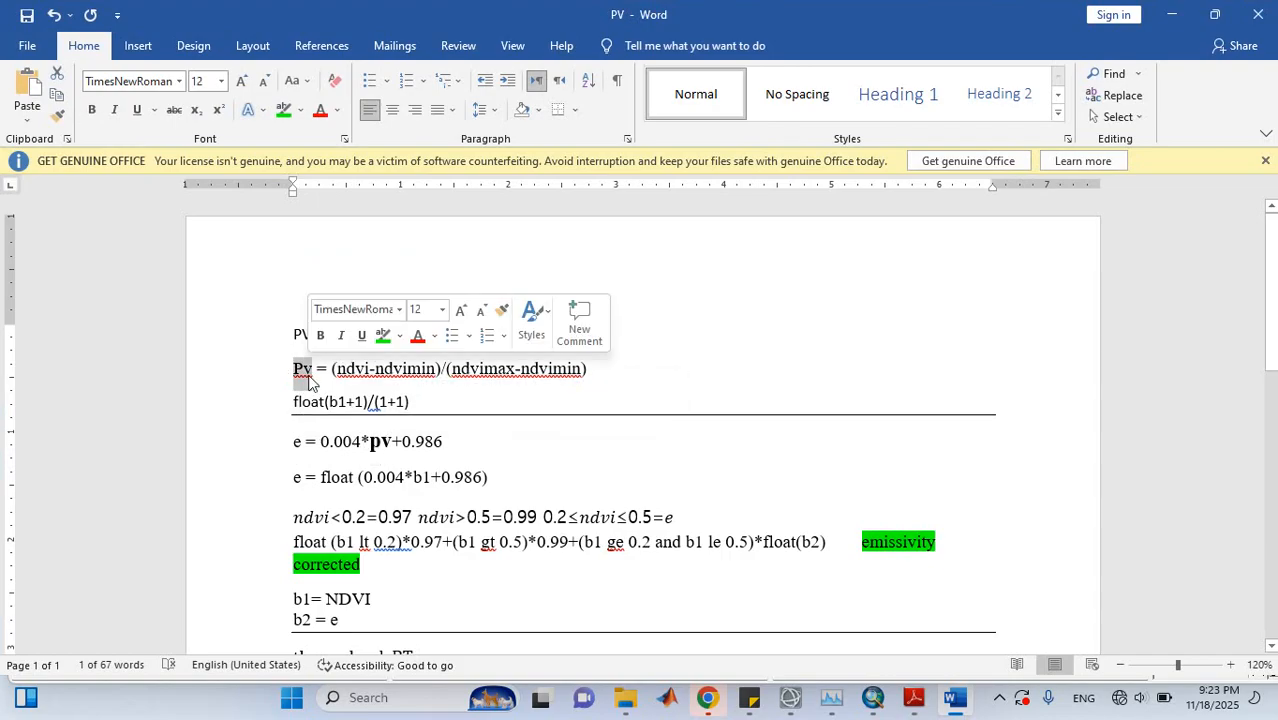
{"action": "left_click_drag", "start_coordinate": [320, 441], "coordinate": [442, 448]}
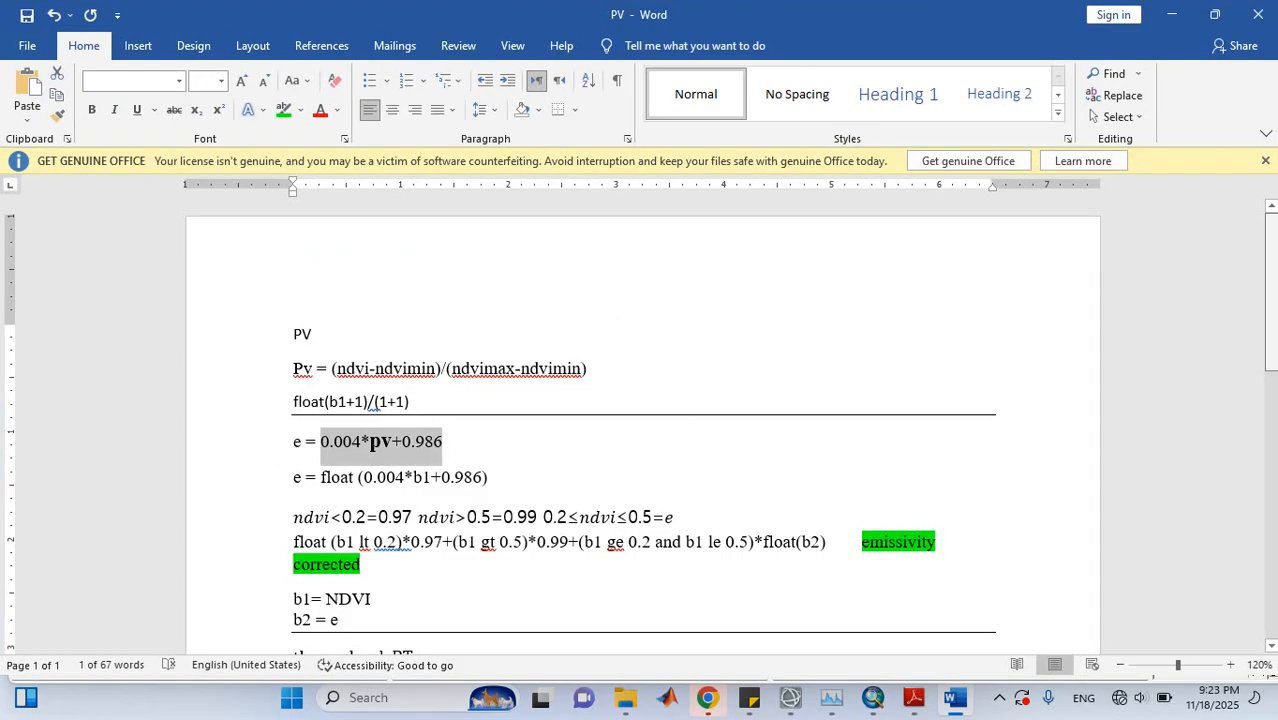
{"action": "scroll", "coordinate": [1257, 254], "scroll_direction": "down", "scroll_amount": 3}
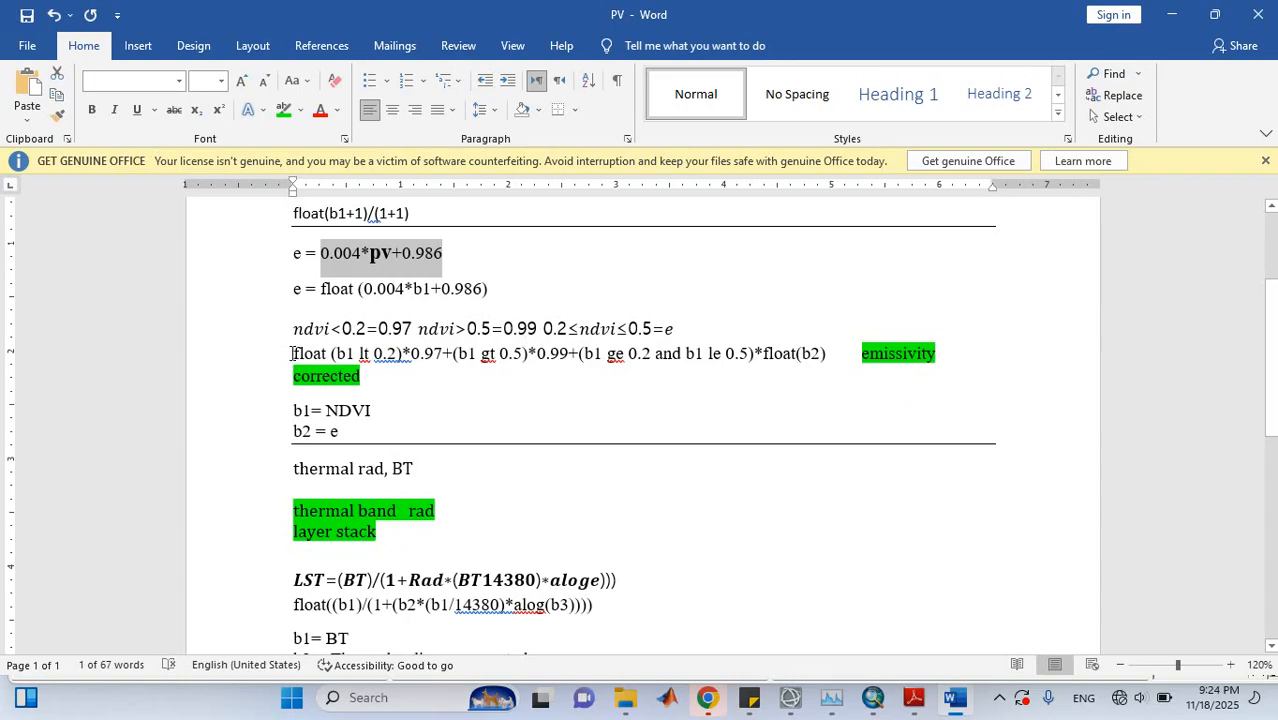
{"action": "left_click_drag", "start_coordinate": [293, 353], "coordinate": [740, 357]}
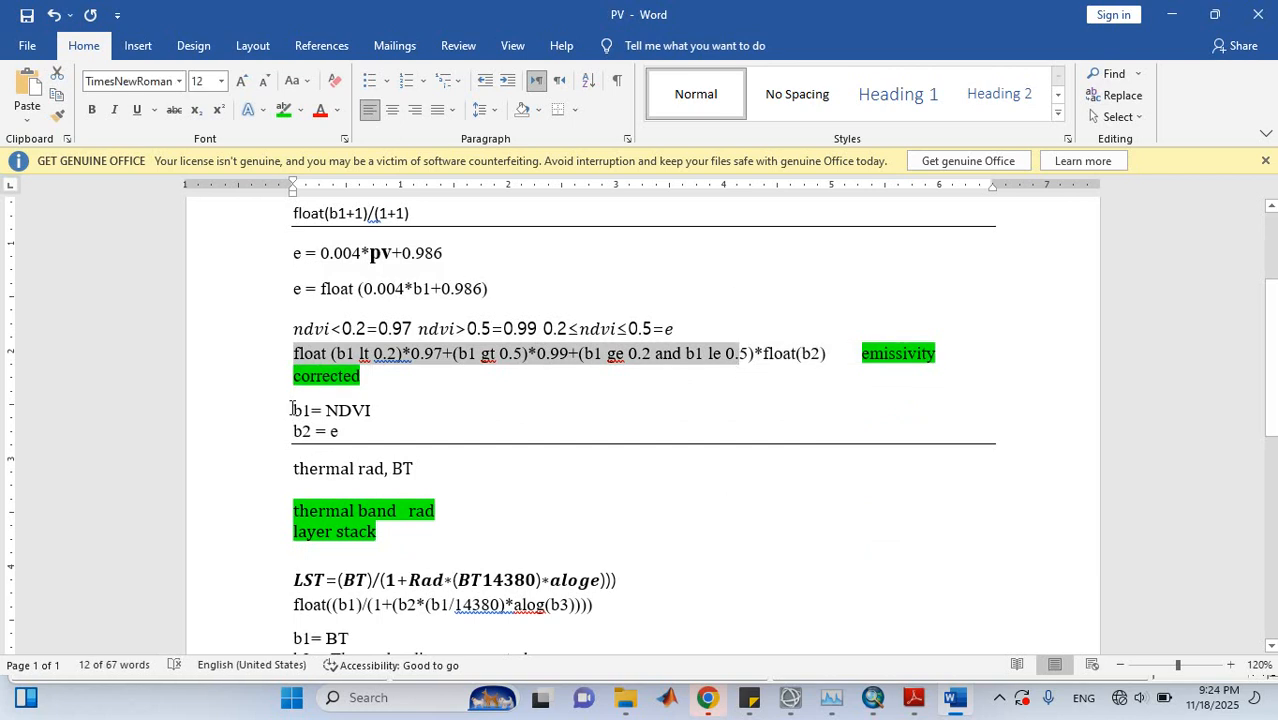
{"action": "double_click", "coordinate": [297, 410]}
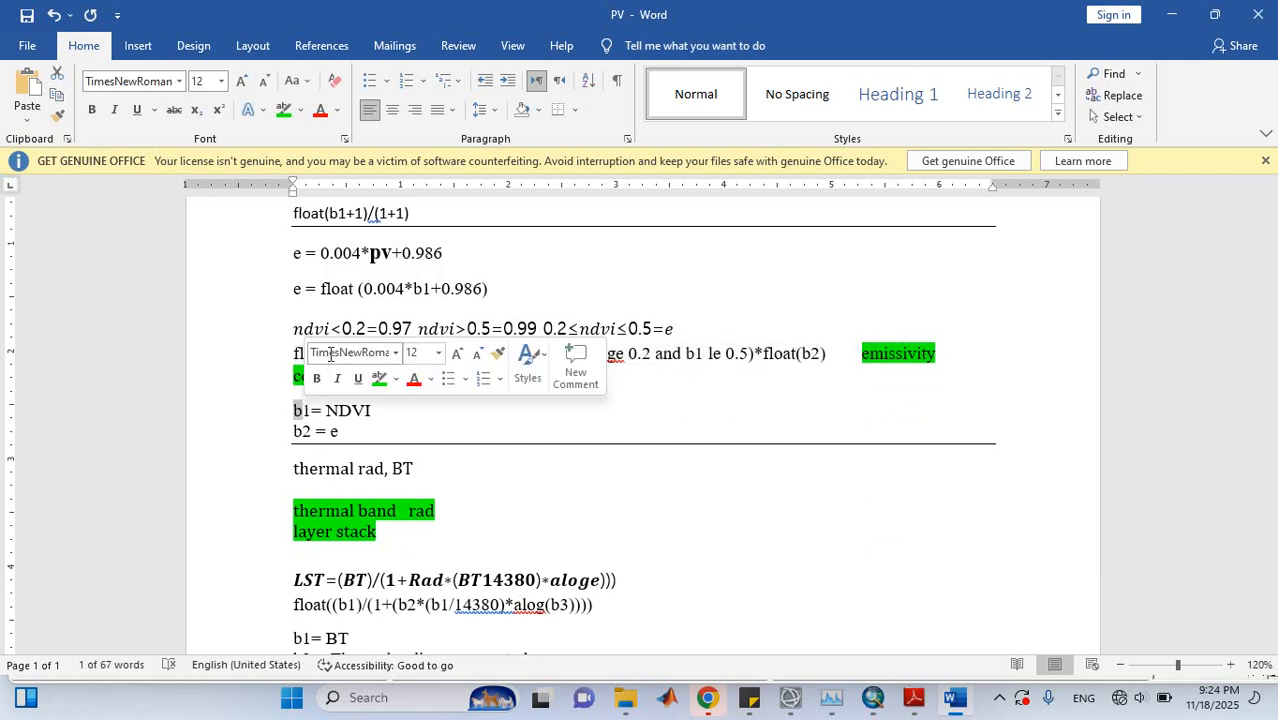
{"action": "left_click", "coordinate": [342, 410]}
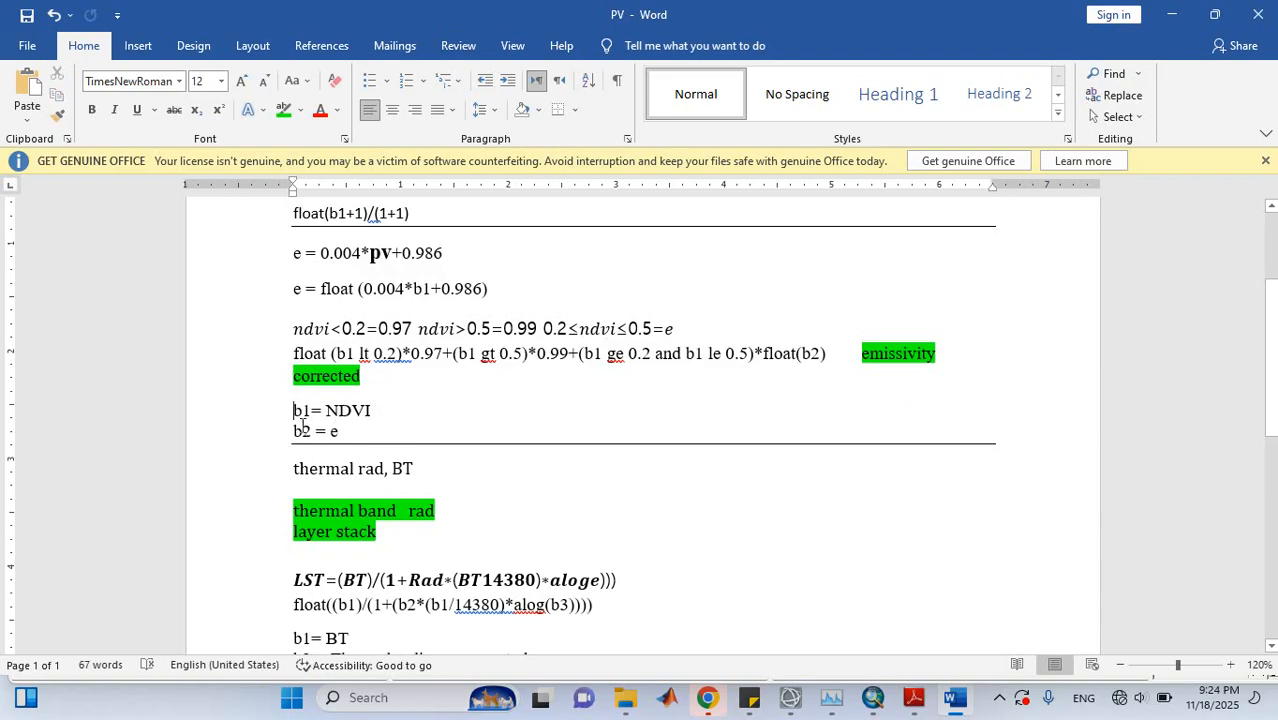
{"action": "left_click_drag", "start_coordinate": [338, 431], "coordinate": [315, 431]}
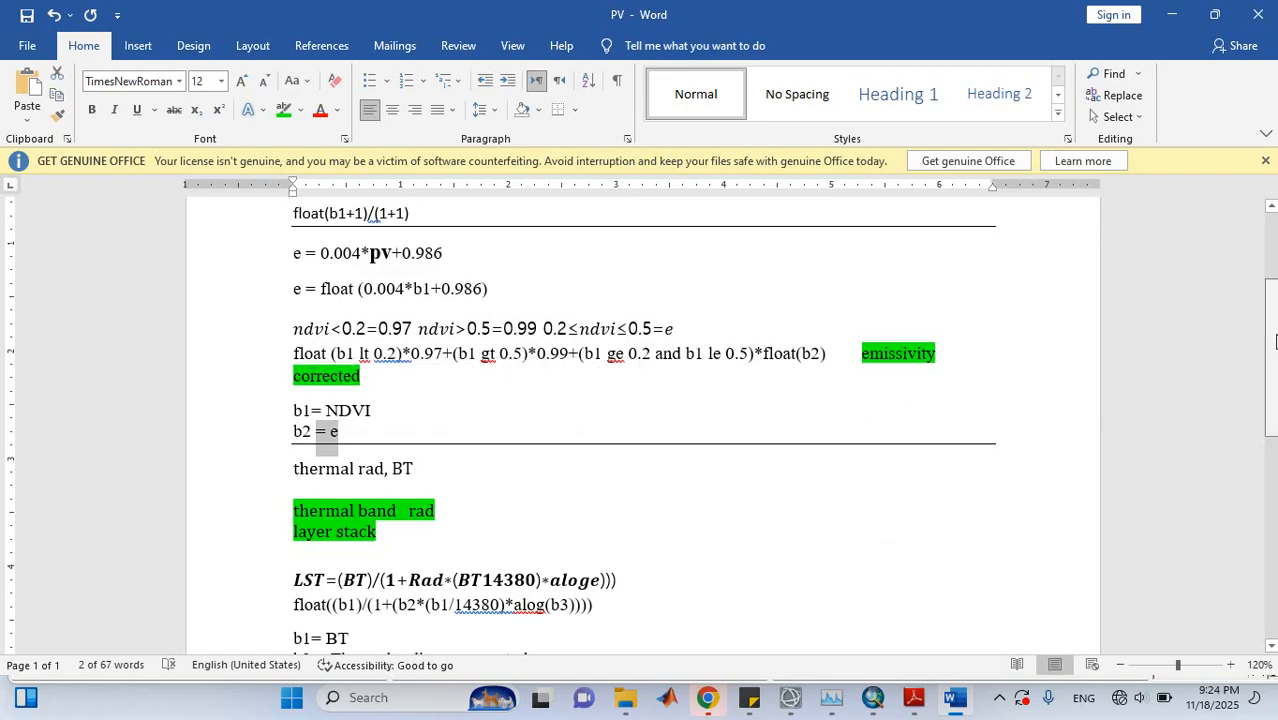
Review the thermal radiance, BT, layer stack, LST and Kelvin-to-centigrade notes in the document, and return to ENVI
{"action": "scroll", "coordinate": [1049, 342], "scroll_direction": "down", "scroll_amount": 2}
{"action": "scroll", "coordinate": [840, 383], "scroll_direction": "down", "scroll_amount": 1}
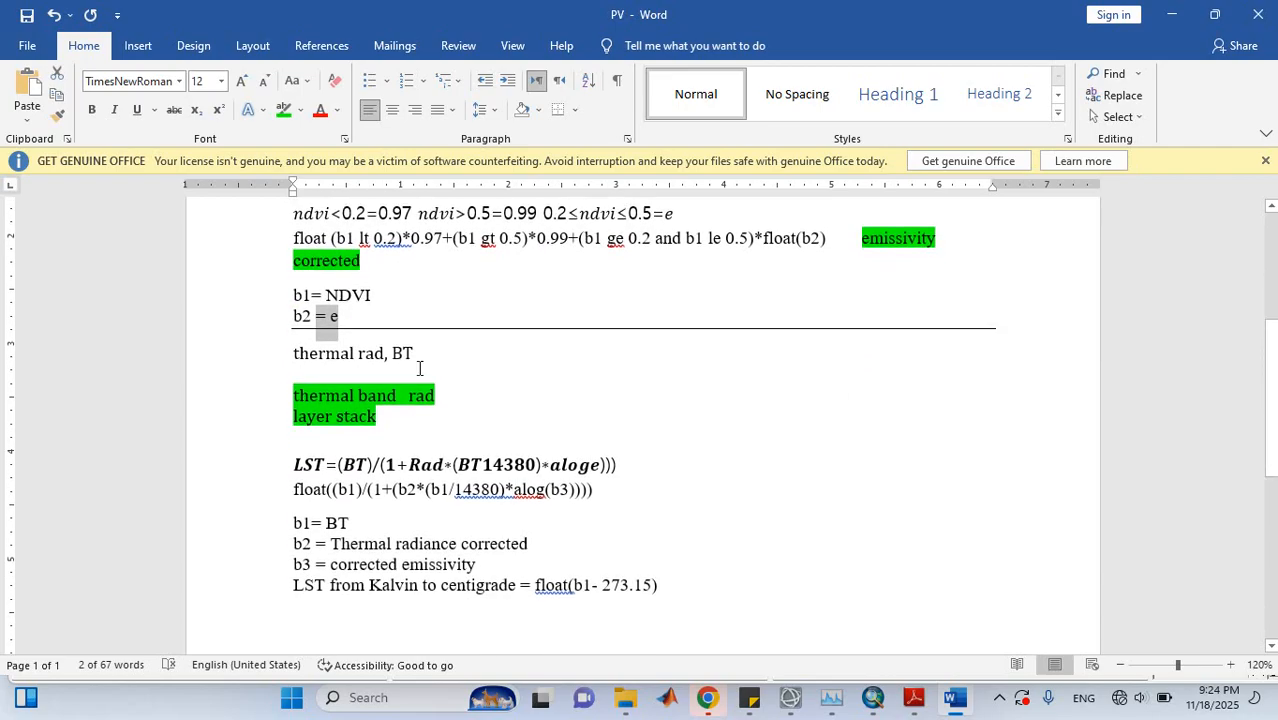
{"action": "left_click", "coordinate": [294, 352]}
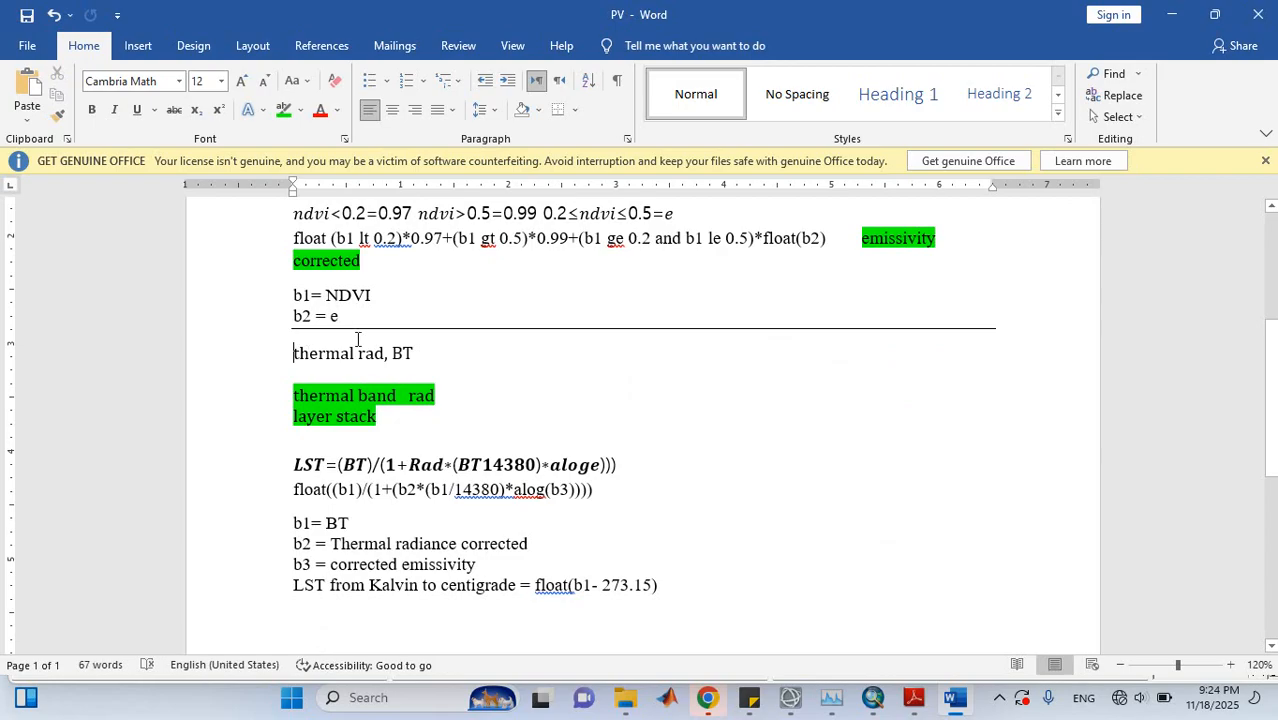
{"action": "left_click_drag", "start_coordinate": [359, 353], "coordinate": [413, 361]}
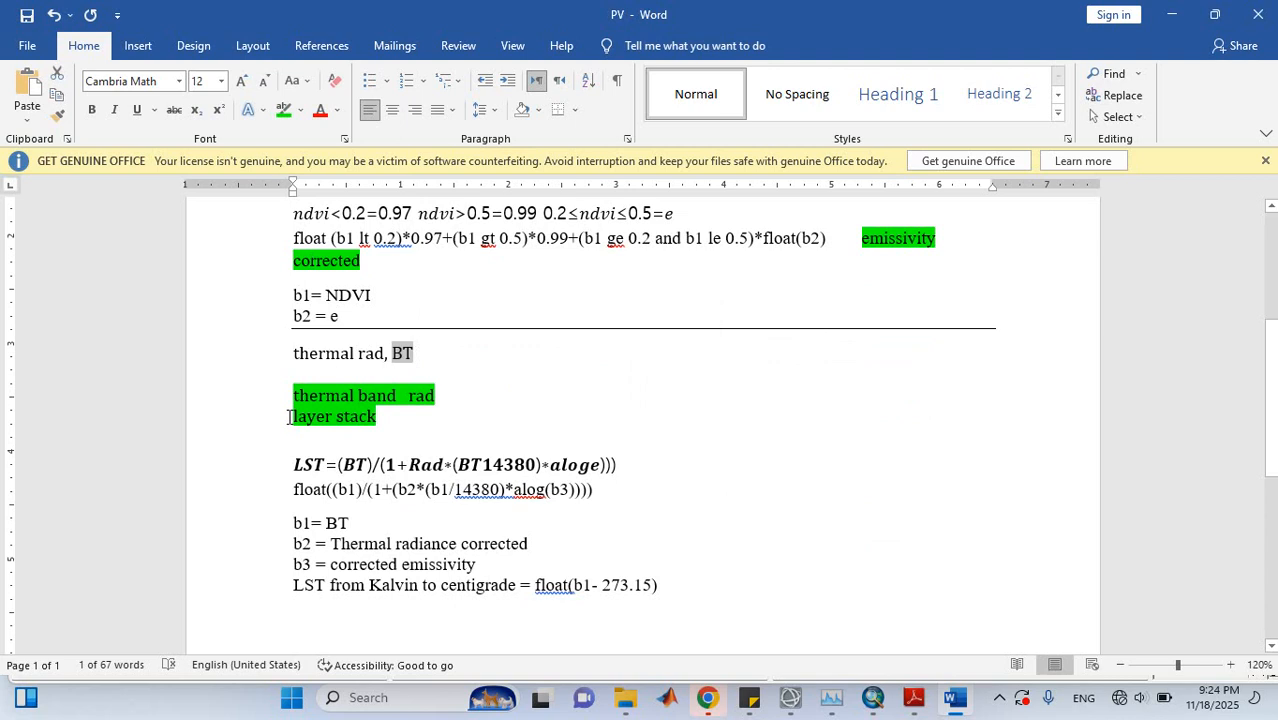
{"action": "left_click_drag", "start_coordinate": [289, 417], "coordinate": [368, 423]}
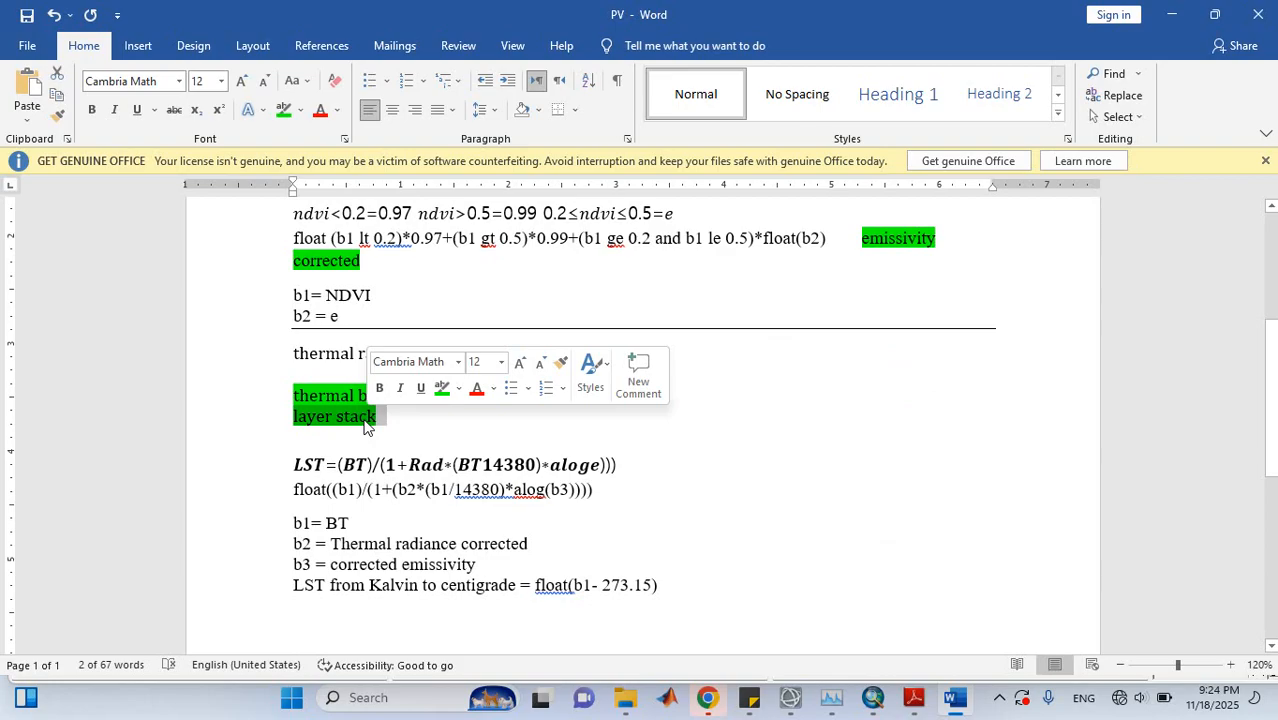
{"action": "left_click_drag", "start_coordinate": [292, 489], "coordinate": [600, 491]}
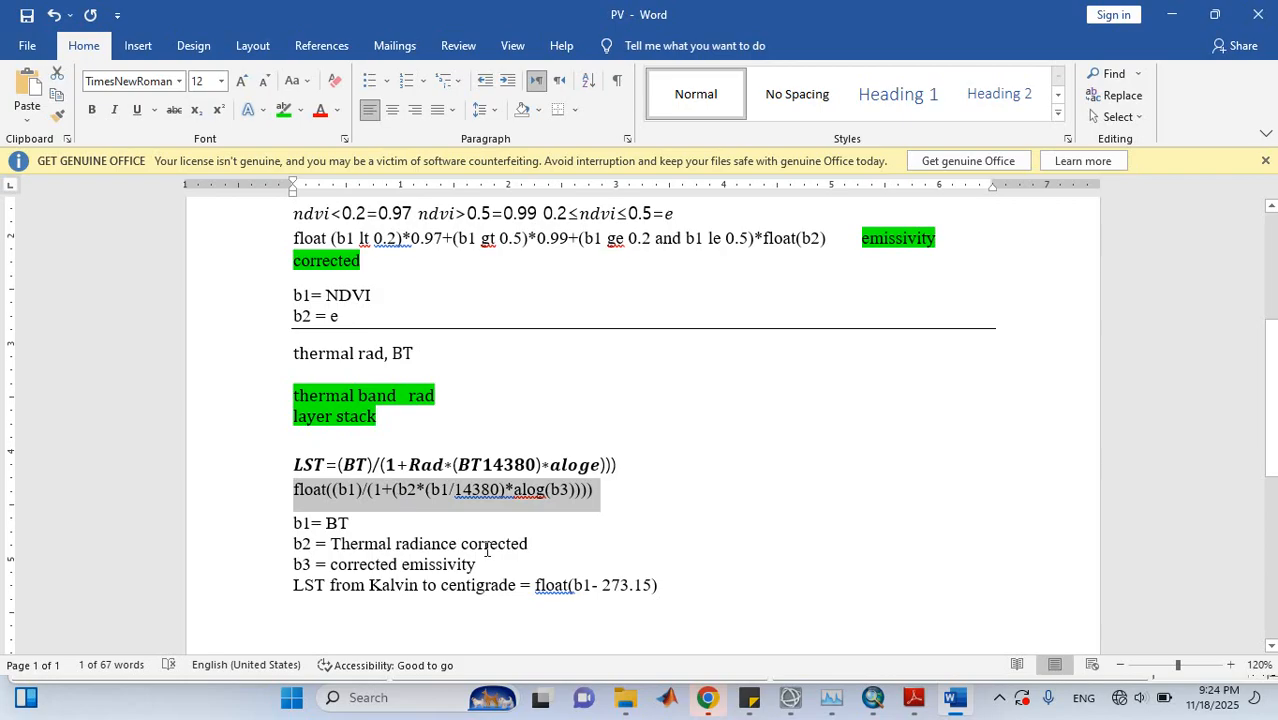
{"action": "left_click_drag", "start_coordinate": [536, 585], "coordinate": [661, 586]}
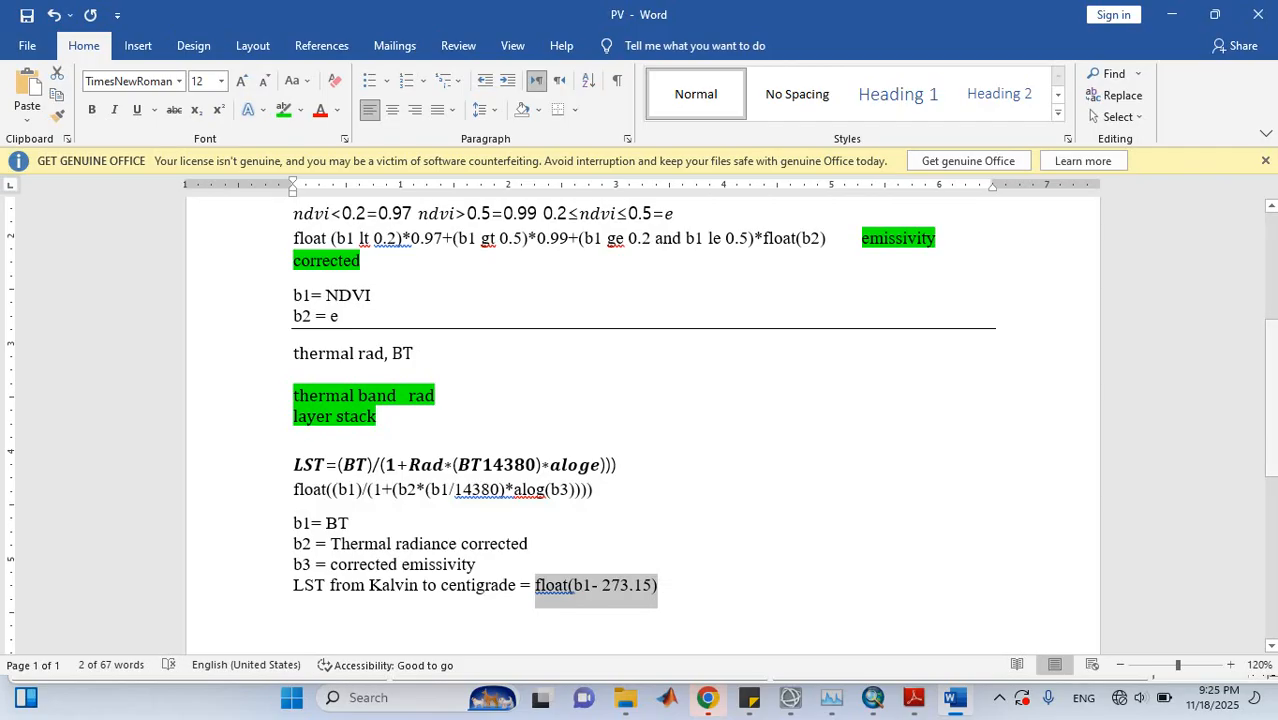
{"action": "scroll", "coordinate": [1103, 274], "scroll_direction": "up", "scroll_amount": 5}
{"action": "left_click", "coordinate": [1171, 14]}
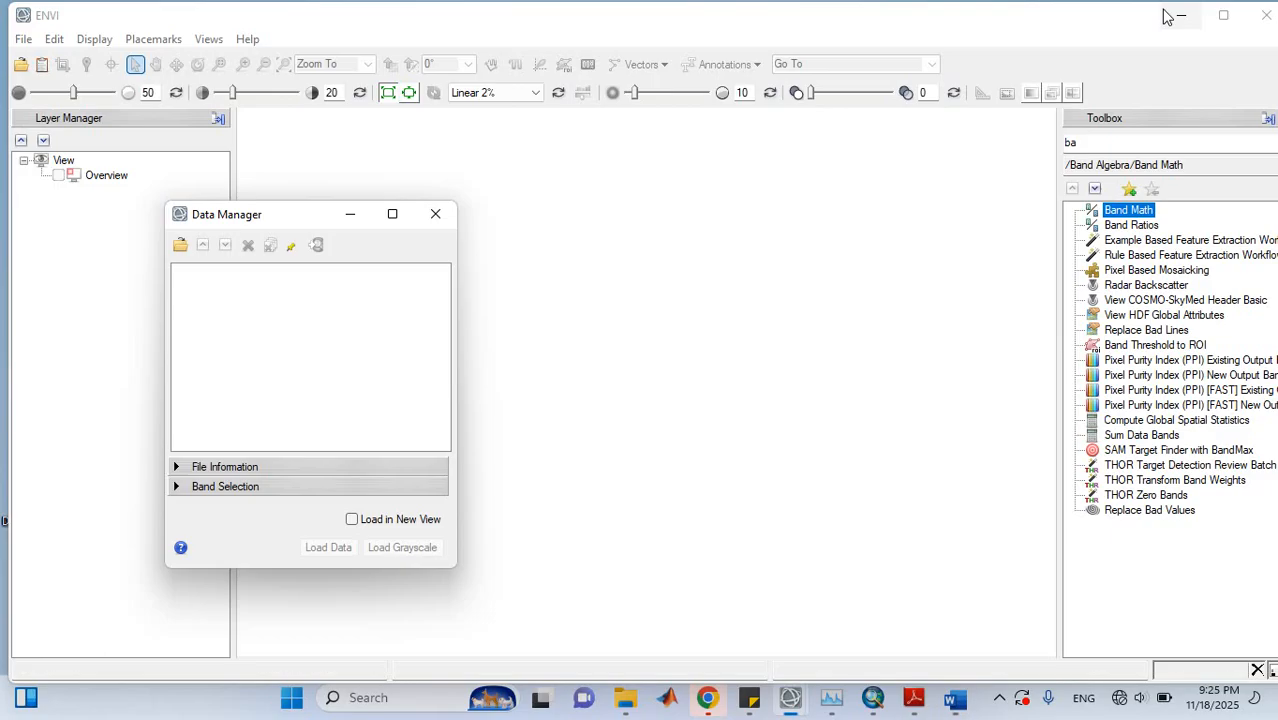
Load the NDVI raster from RS_3_Semecter\Correlation\L8_2013\data on drive D and collapse its band list
{"action": "left_click", "coordinate": [172, 245]}
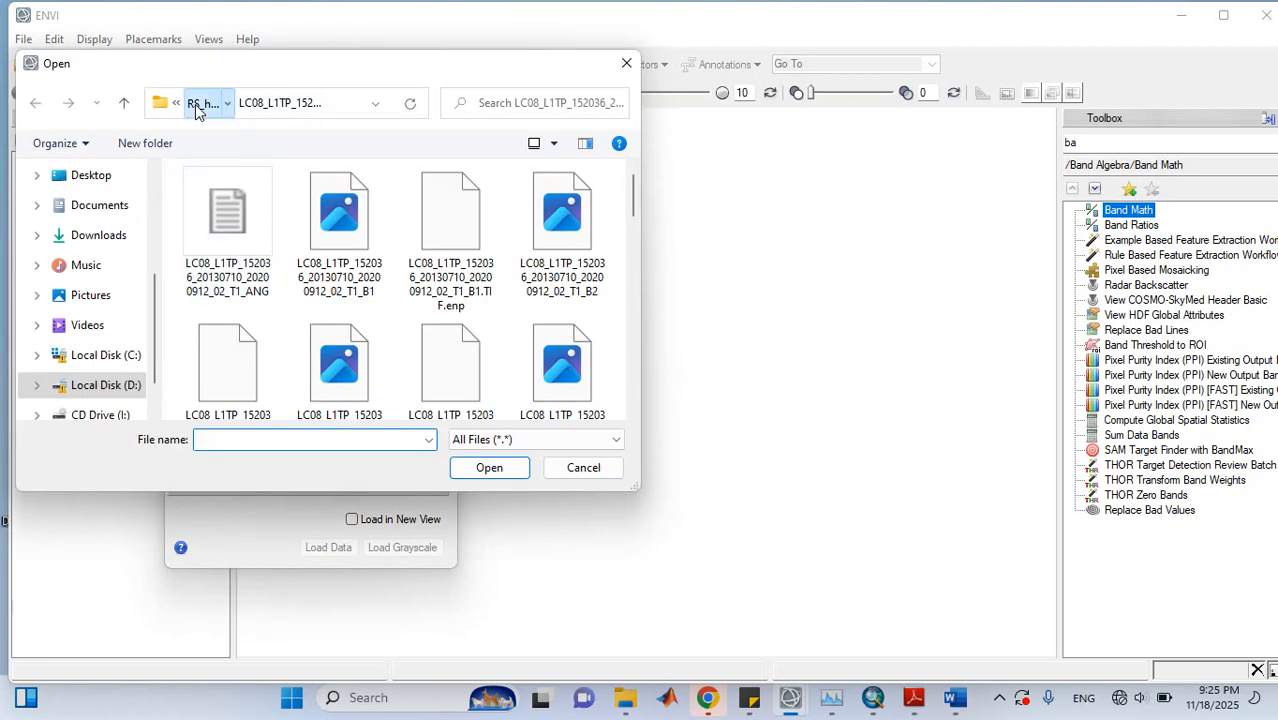
{"action": "left_click", "coordinate": [201, 104]}
{"action": "left_click", "coordinate": [199, 104]}
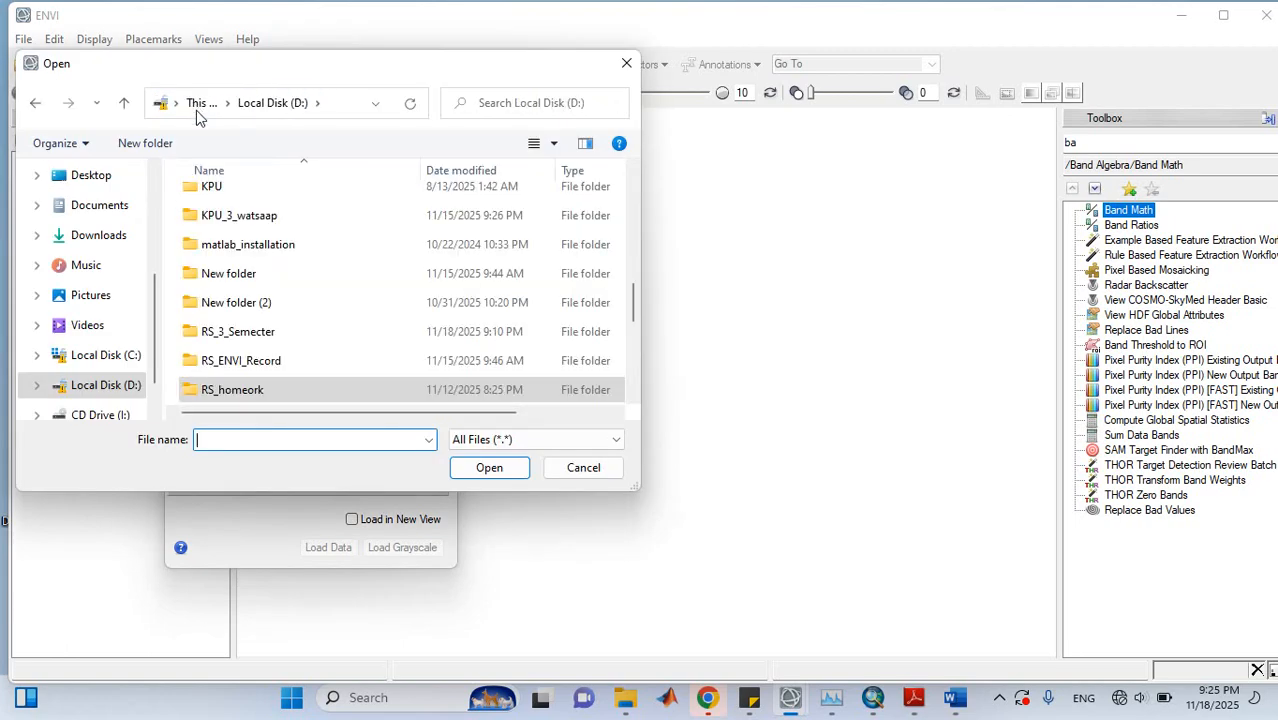
{"action": "left_click", "coordinate": [233, 340]}
{"action": "double_click", "coordinate": [233, 340]}
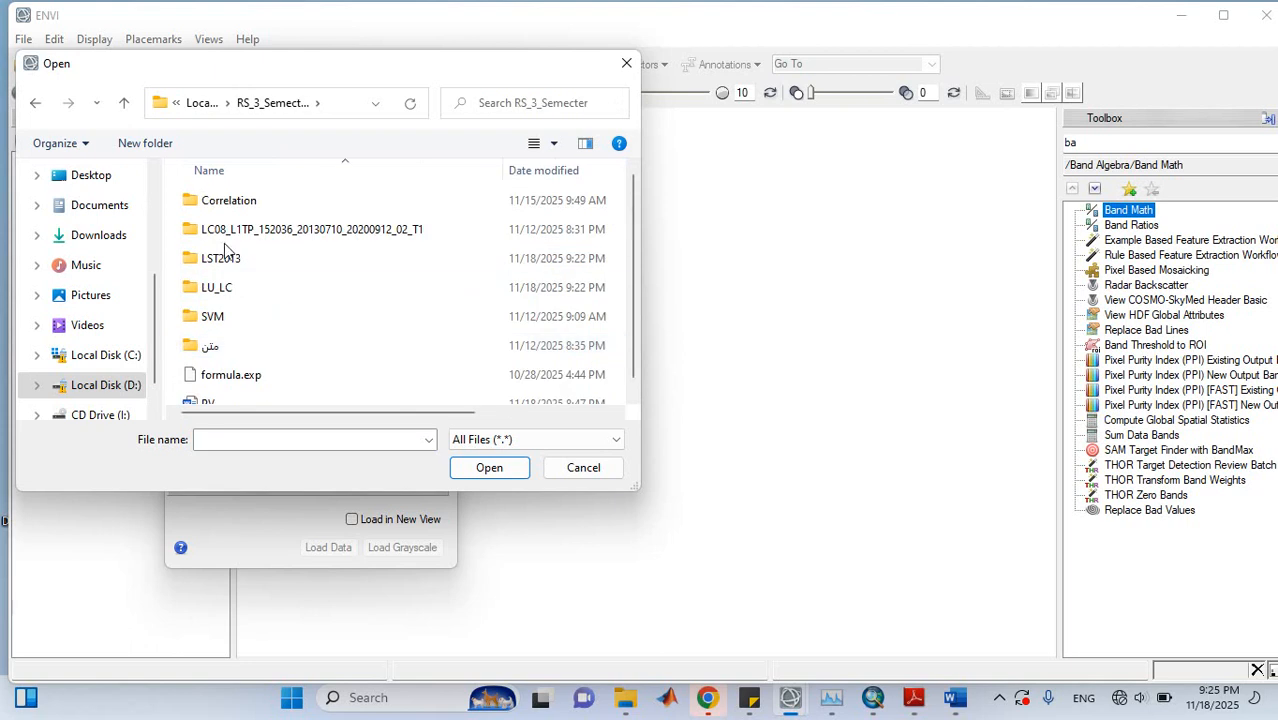
{"action": "double_click", "coordinate": [222, 203]}
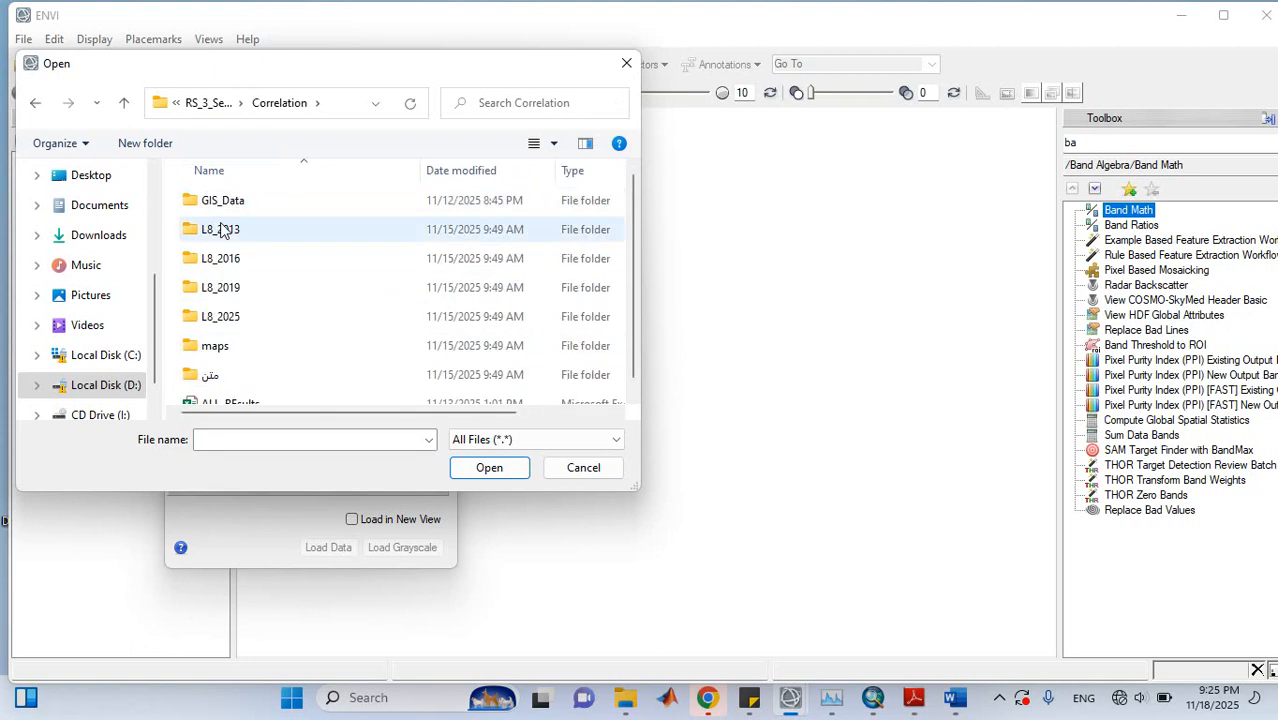
{"action": "double_click", "coordinate": [212, 229]}
{"action": "double_click", "coordinate": [200, 203]}
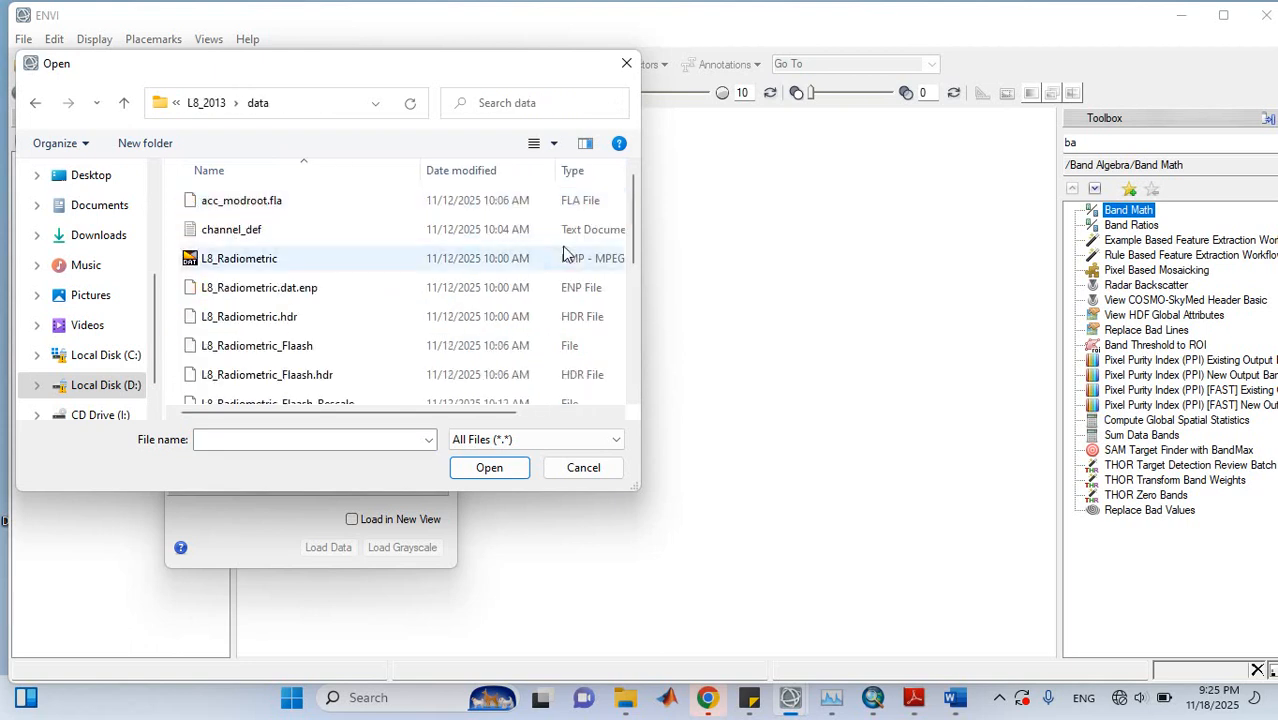
{"action": "left_click_drag", "start_coordinate": [634, 243], "coordinate": [642, 359]}
{"action": "left_click", "coordinate": [237, 300]}
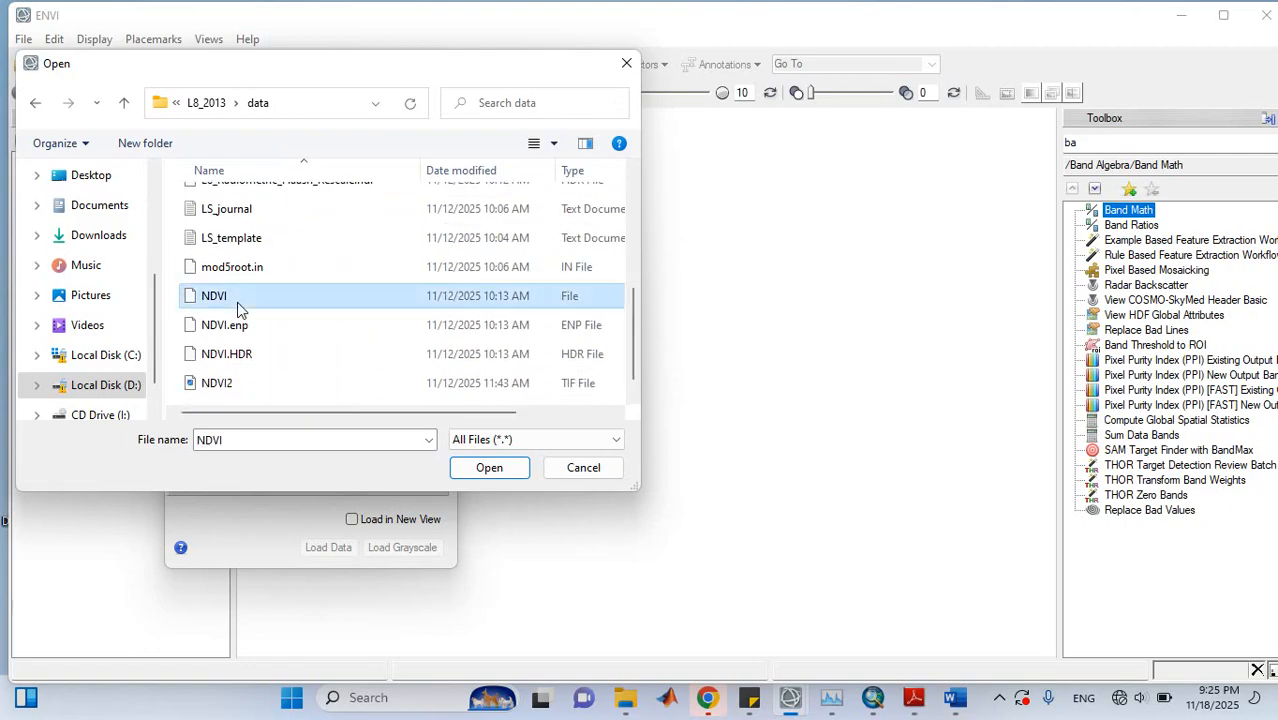
{"action": "left_click", "coordinate": [489, 467]}
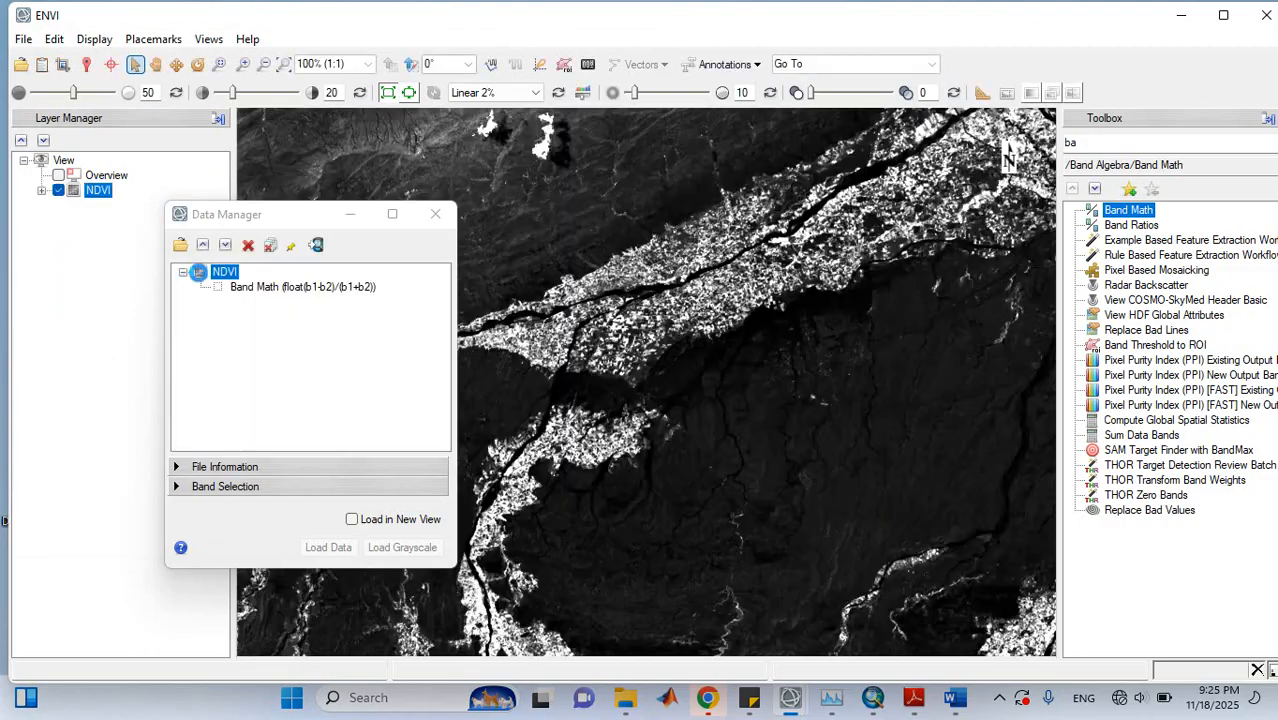
{"action": "left_click", "coordinate": [203, 245]}
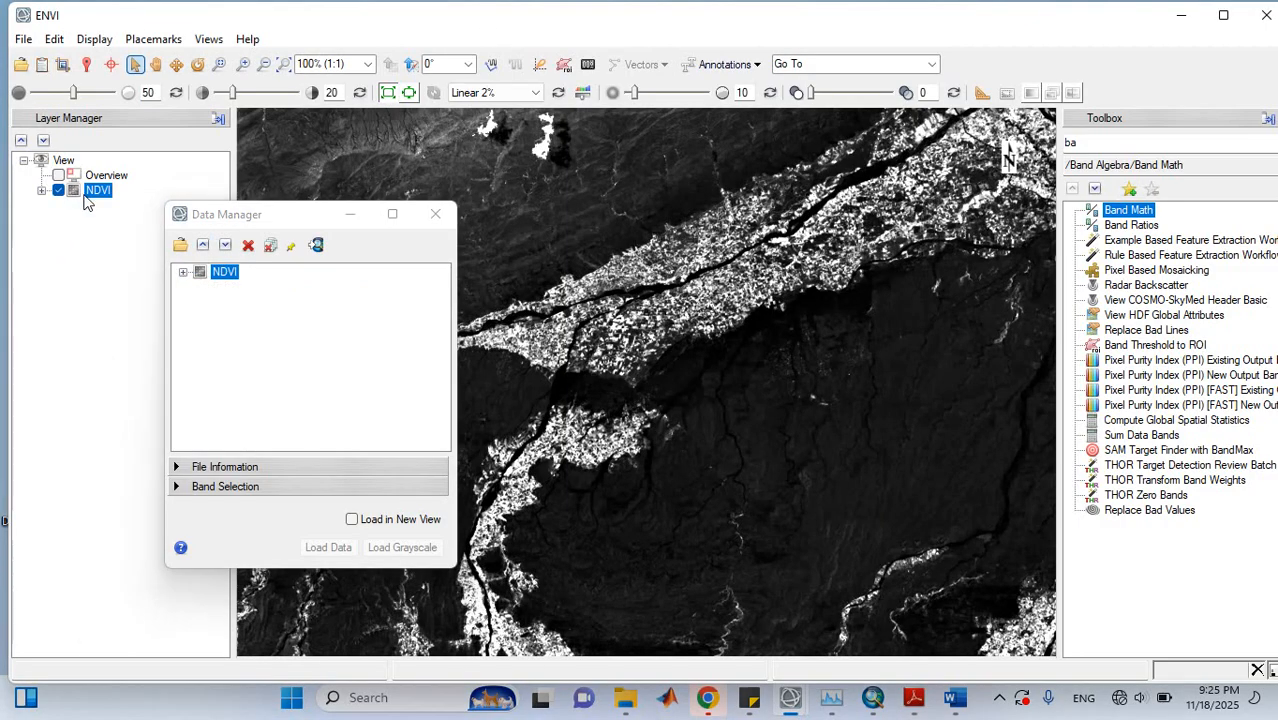
Check the minimum and maximum in the NDVI layer's statistics, and close the statistics view
{"action": "right_click", "coordinate": [86, 191]}
{"action": "left_click", "coordinate": [147, 467]}
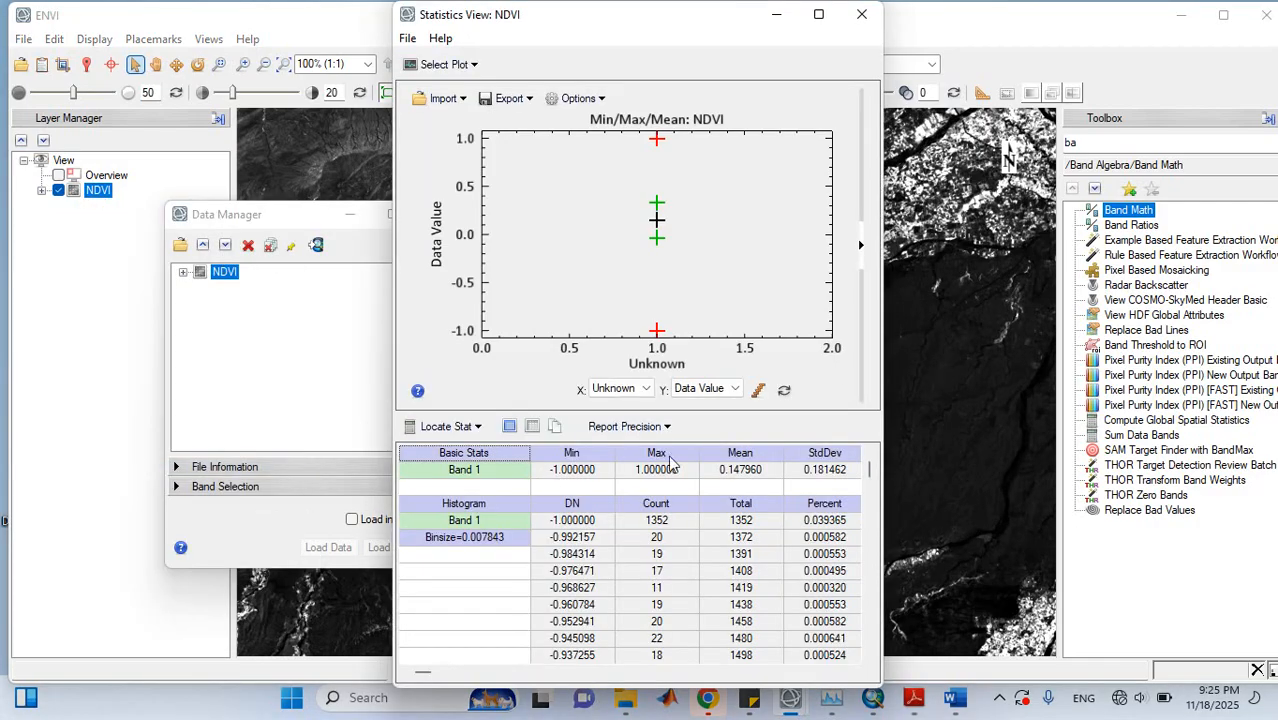
{"action": "left_click", "coordinate": [861, 14]}
Start Band Math, clear the previous expressions and add the expression float(b1+1)/(1+1) to the list
{"action": "double_click", "coordinate": [1122, 213]}
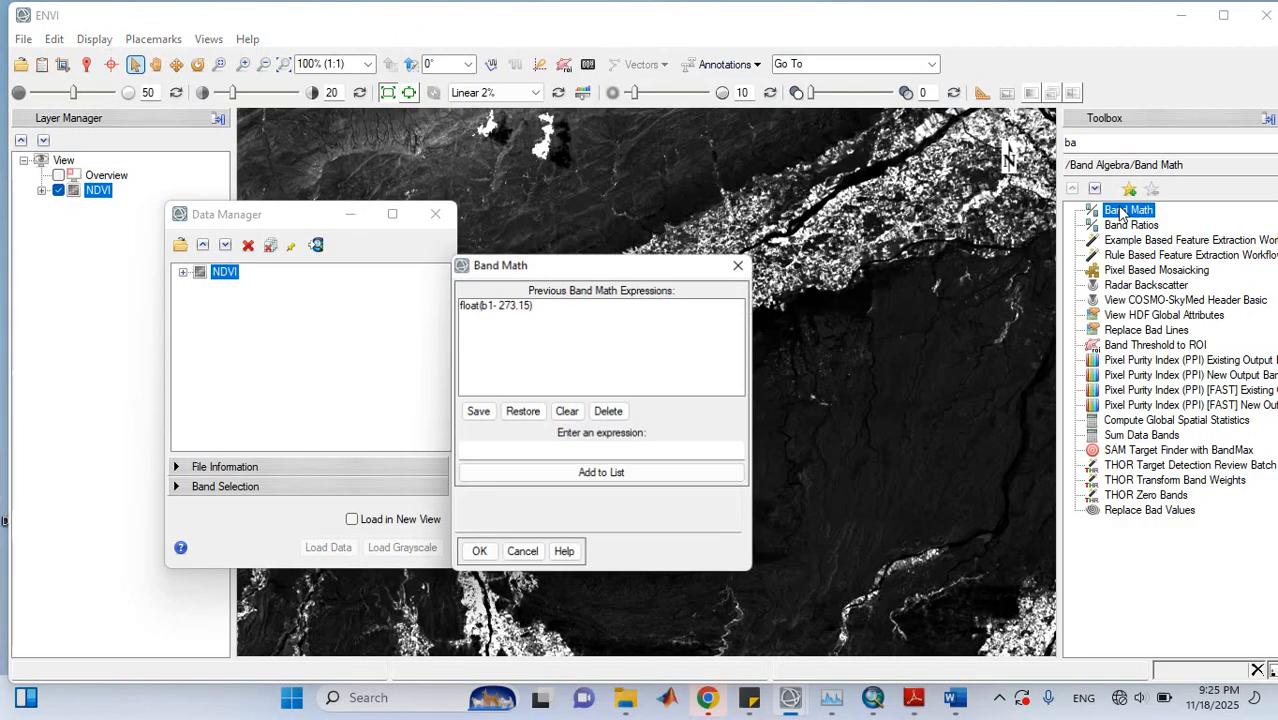
{"action": "left_click", "coordinate": [566, 416]}
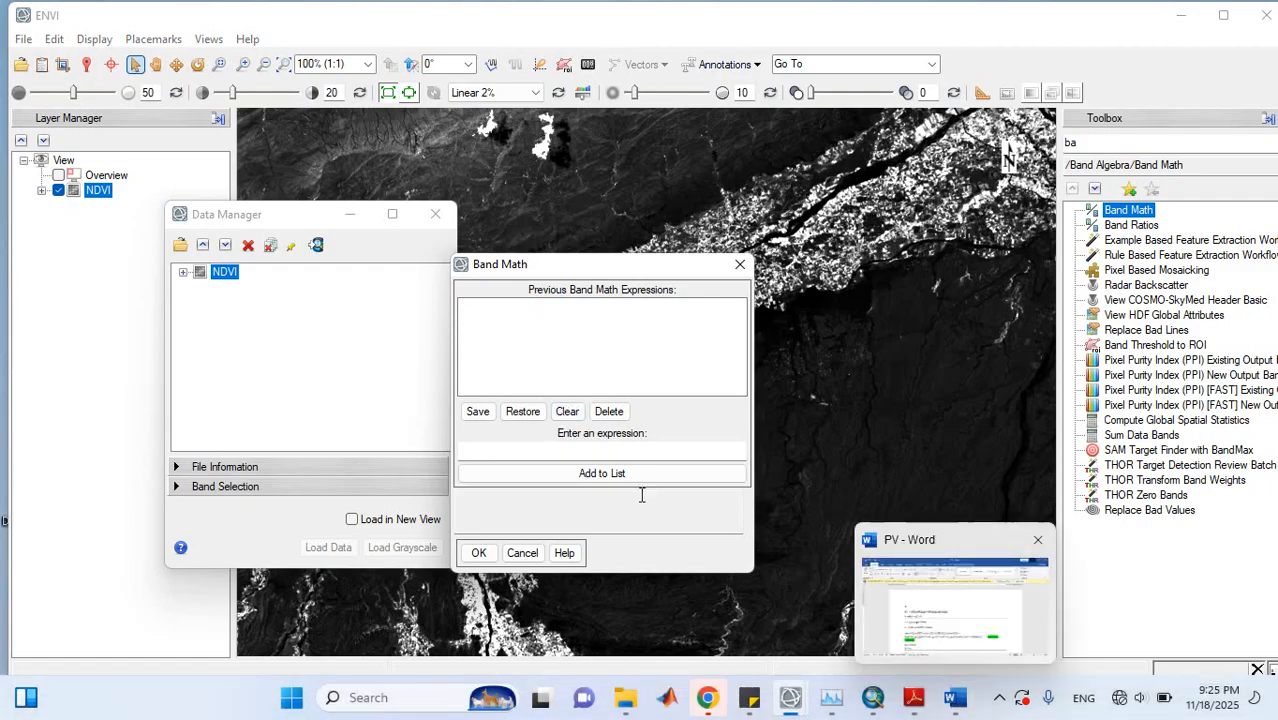
{"action": "left_click", "coordinate": [501, 453]}
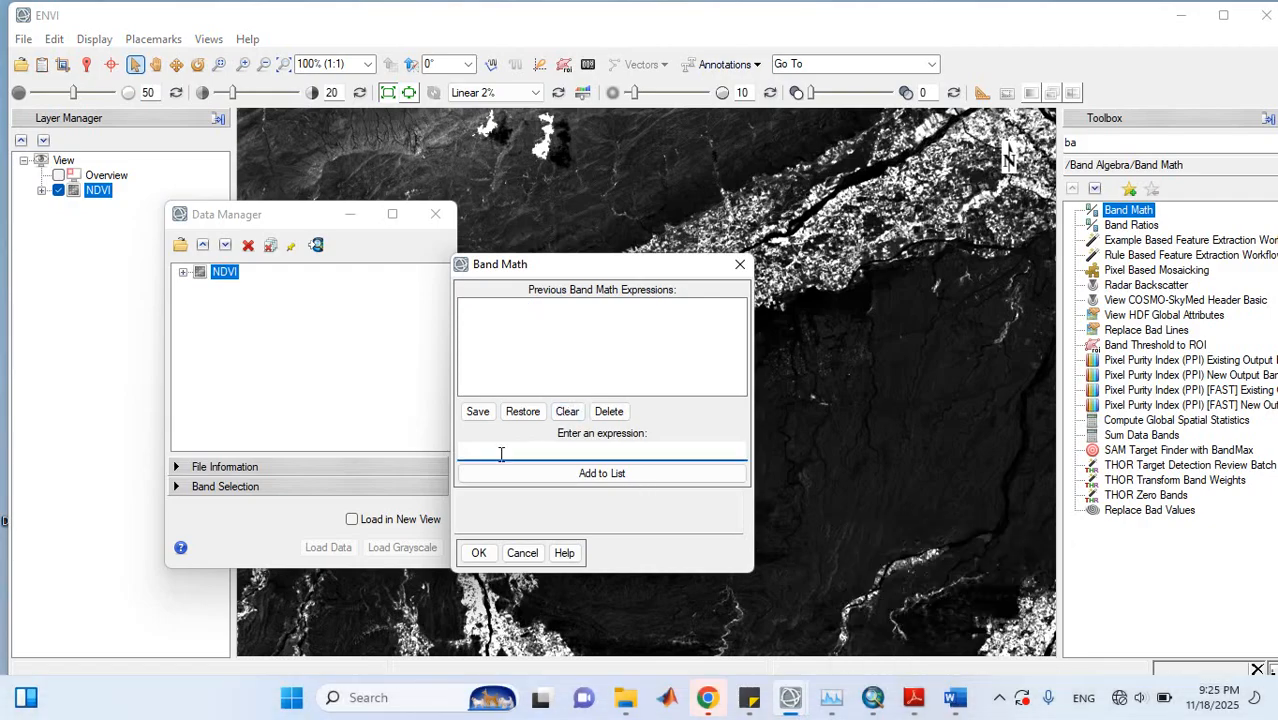
{"action": "type", "text": "float(b1+1)/(1+1"}
{"action": "left_click", "coordinate": [550, 476]}
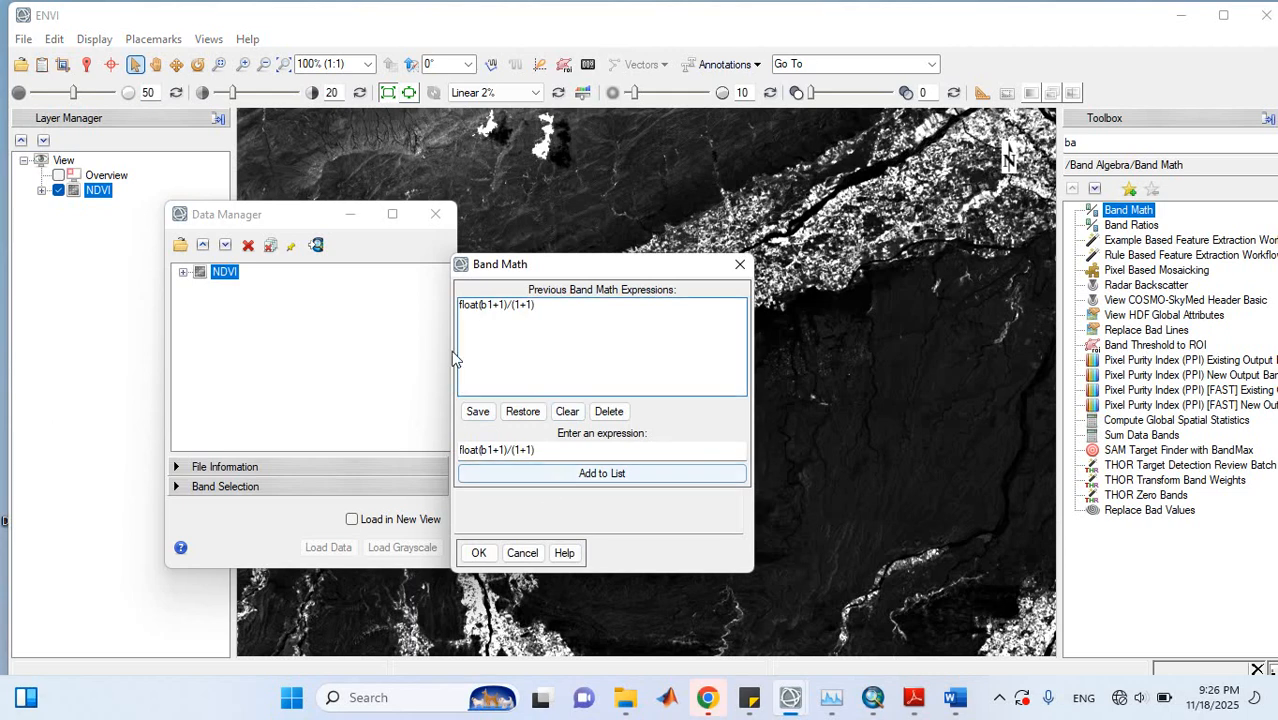
Map b1 to the NDVI band and run the PV expression, saving the output as PV in D:\RS_3_Semecter\LST2013
{"action": "left_click", "coordinate": [478, 553]}
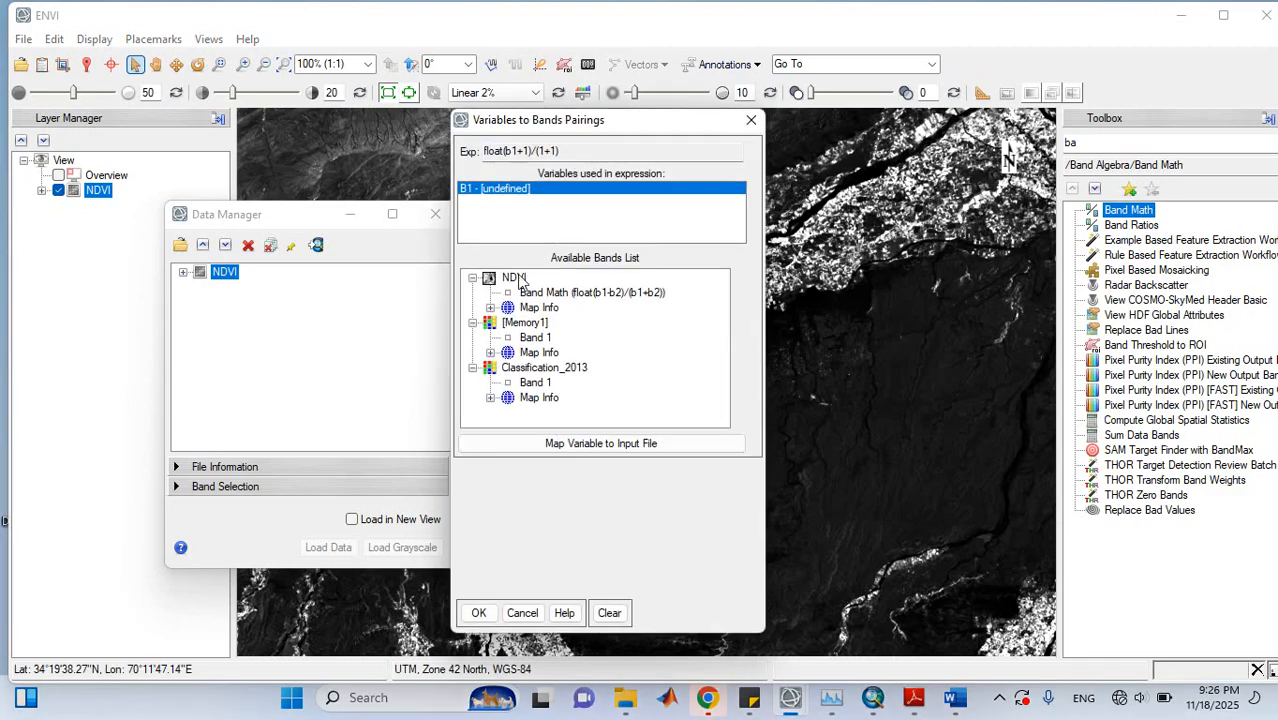
{"action": "left_click", "coordinate": [566, 304]}
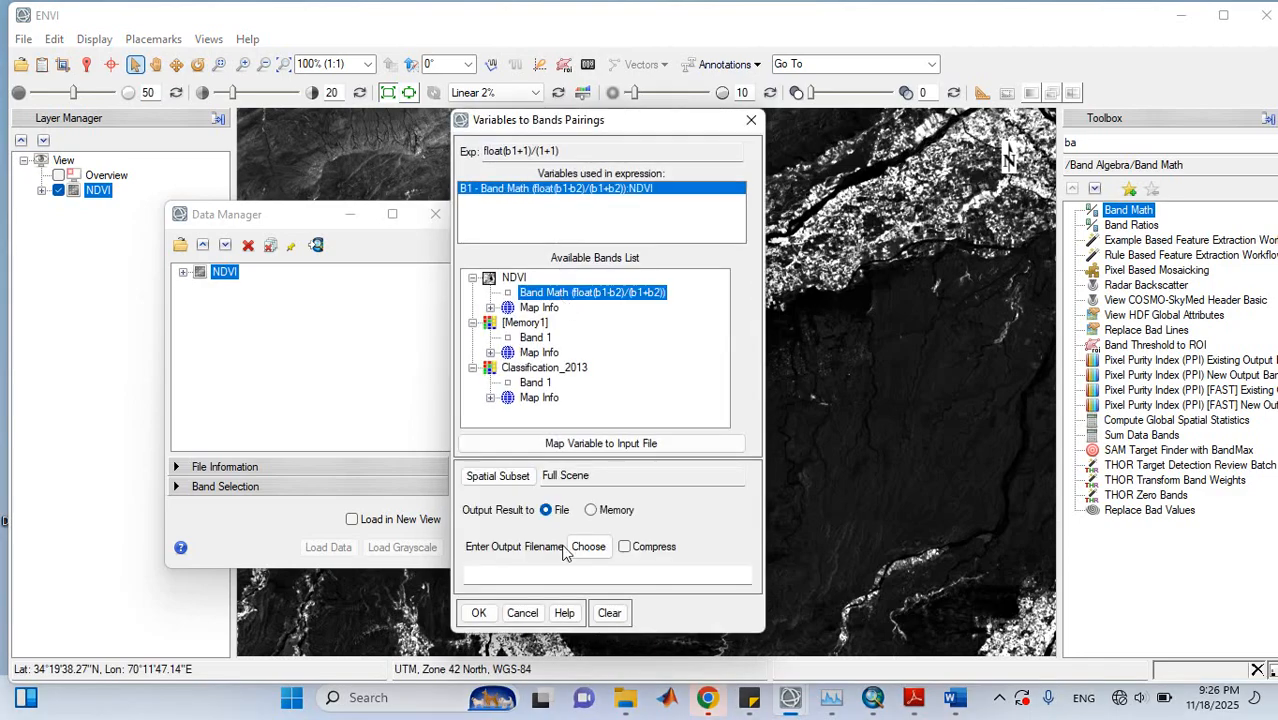
{"action": "left_click", "coordinate": [587, 547]}
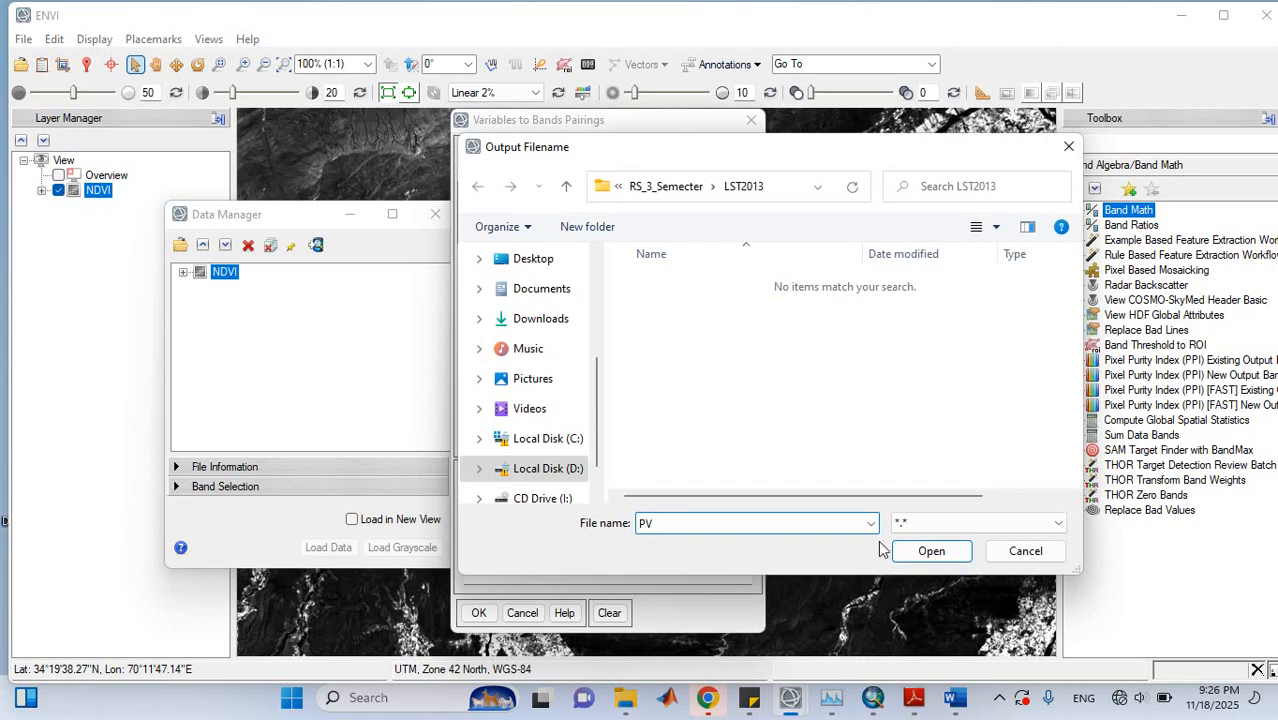
{"action": "left_click", "coordinate": [921, 552]}
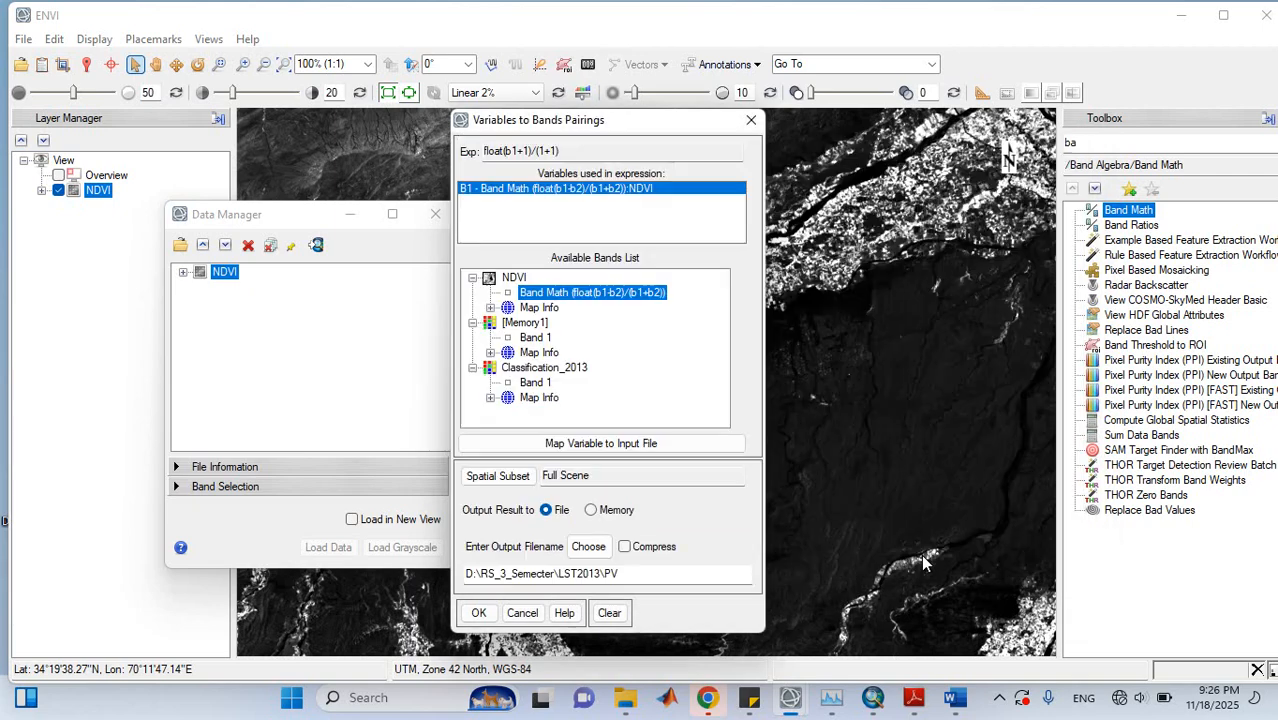
{"action": "left_click", "coordinate": [478, 612]}
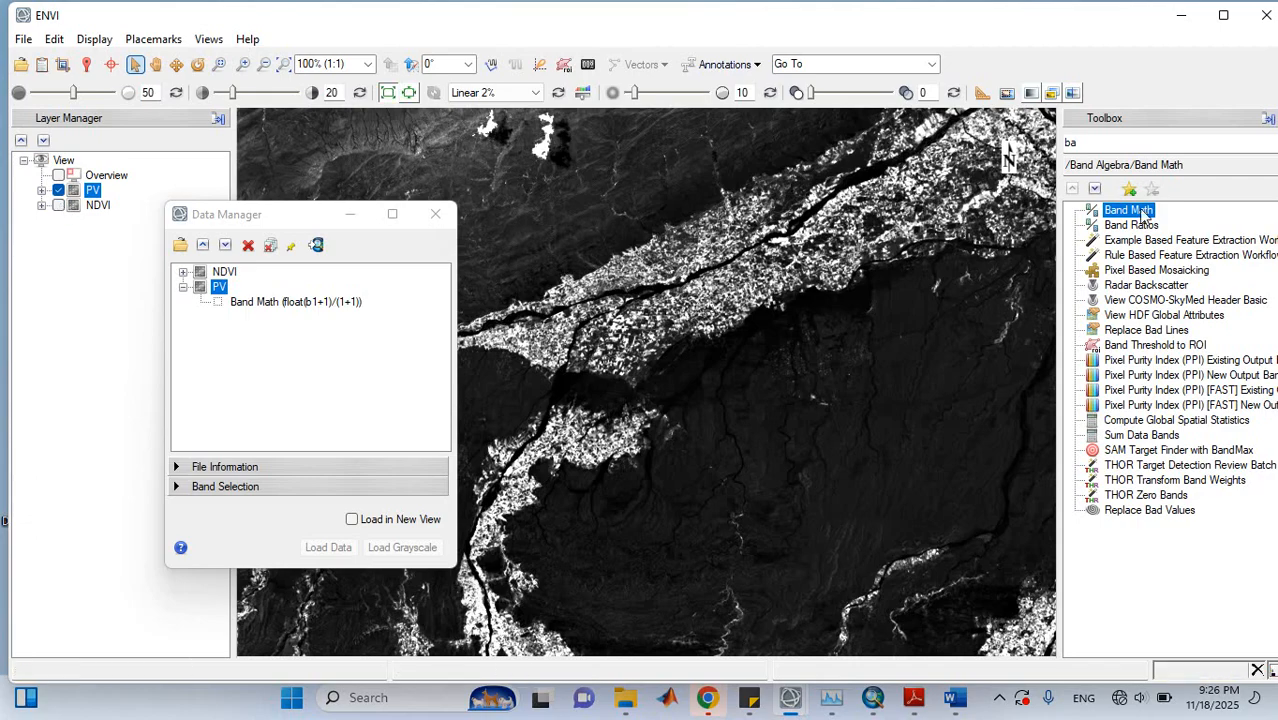
Restart Band Math, clear the previous expressions and add float (0.004*b1+0.986), copied from the PV document in Word, to the list
{"action": "double_click", "coordinate": [1130, 210]}
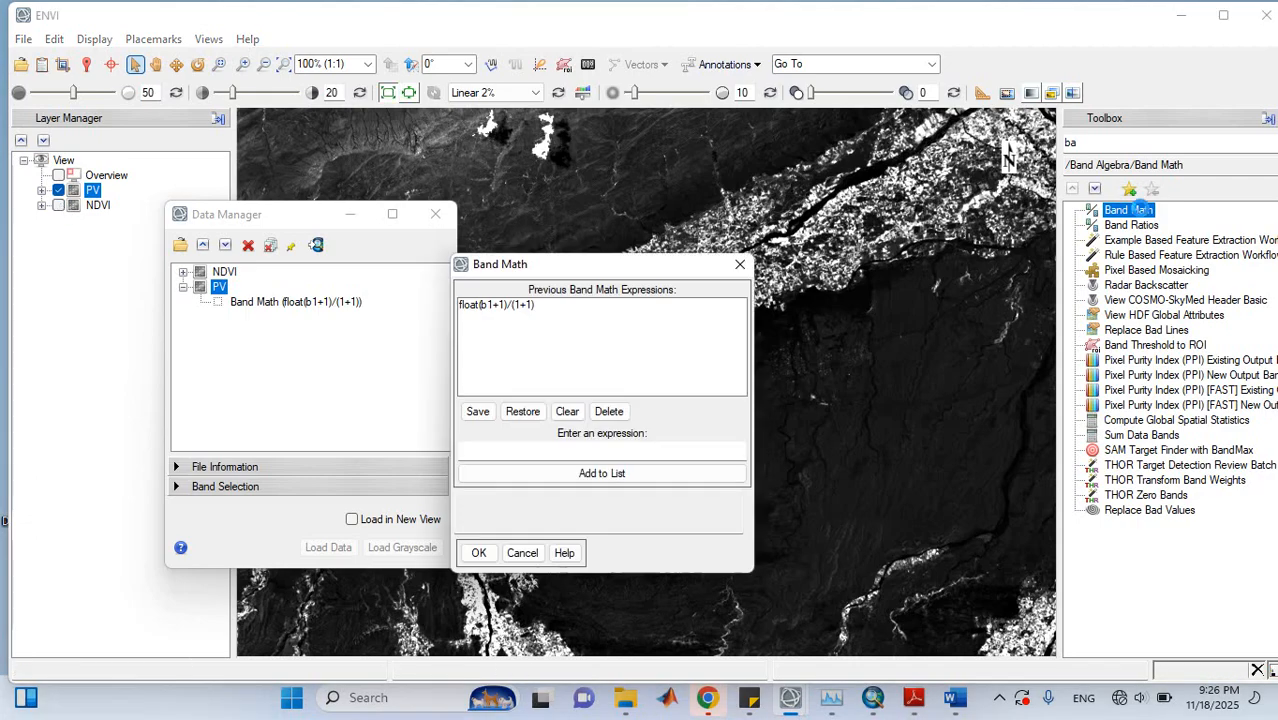
{"action": "left_click", "coordinate": [566, 412]}
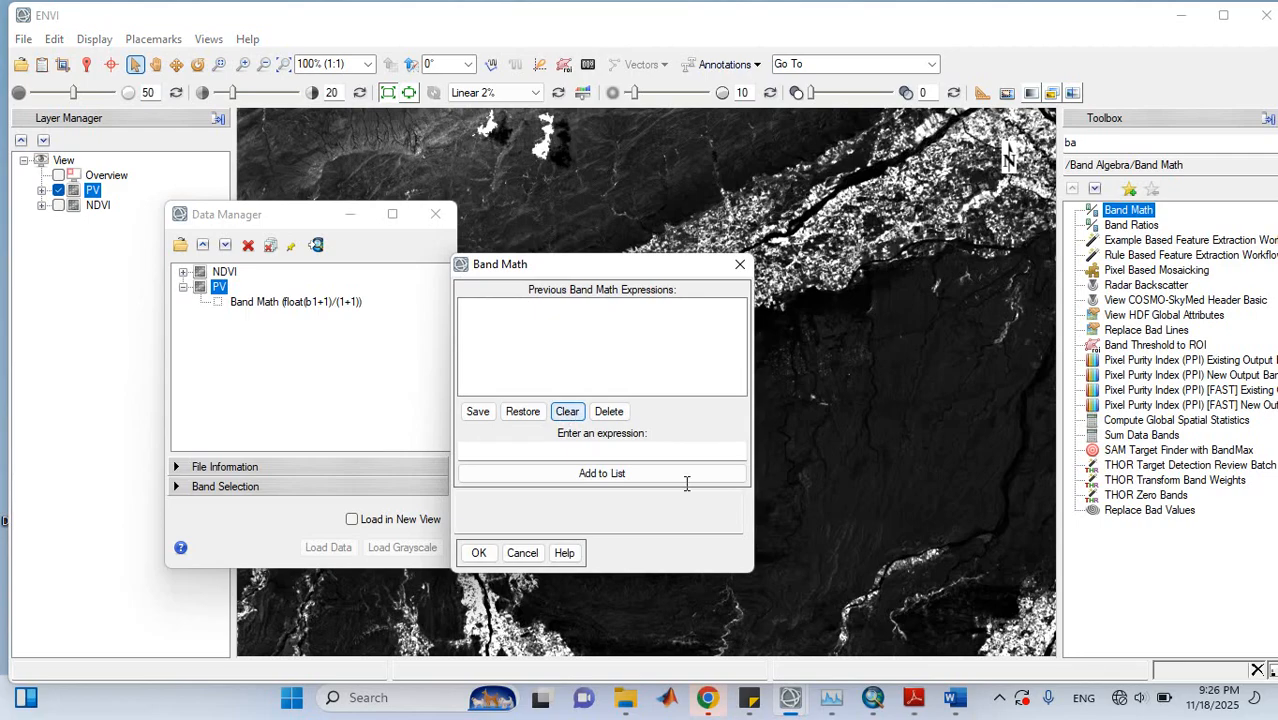
{"action": "left_click", "coordinate": [955, 697]}
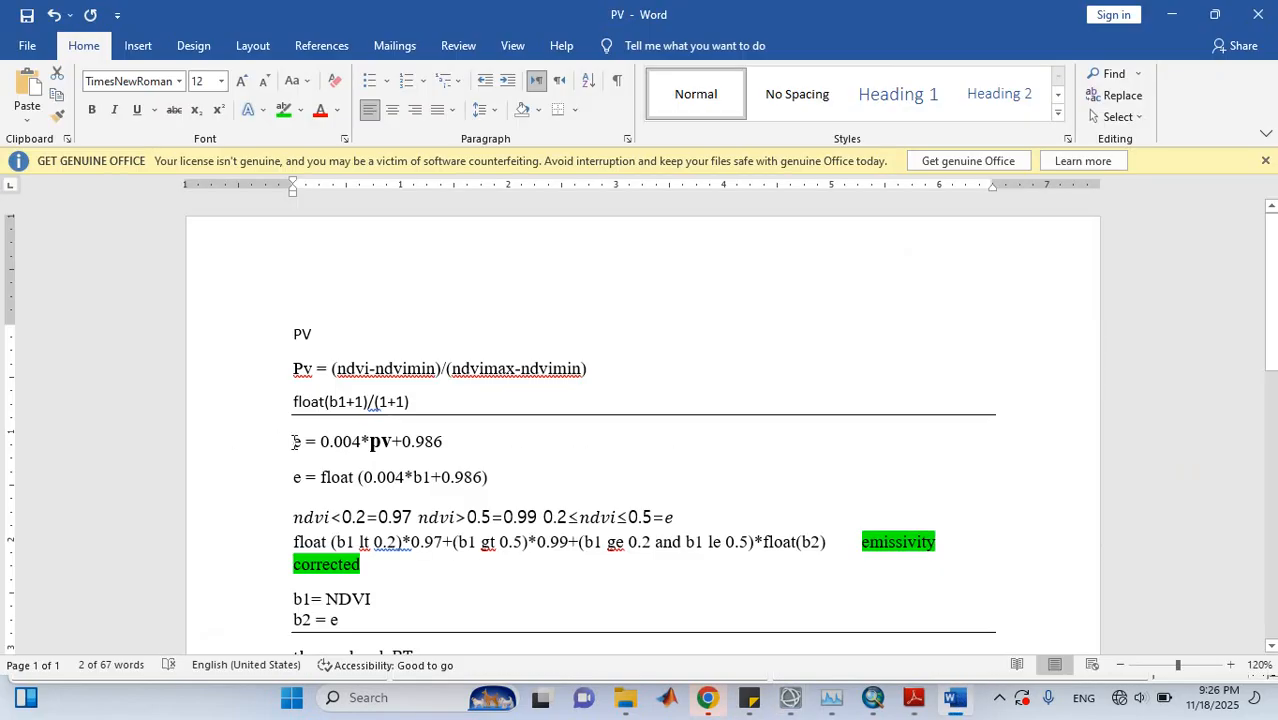
{"action": "left_click_drag", "start_coordinate": [320, 476], "coordinate": [490, 485]}
{"action": "key", "text": "ctrl+c"}
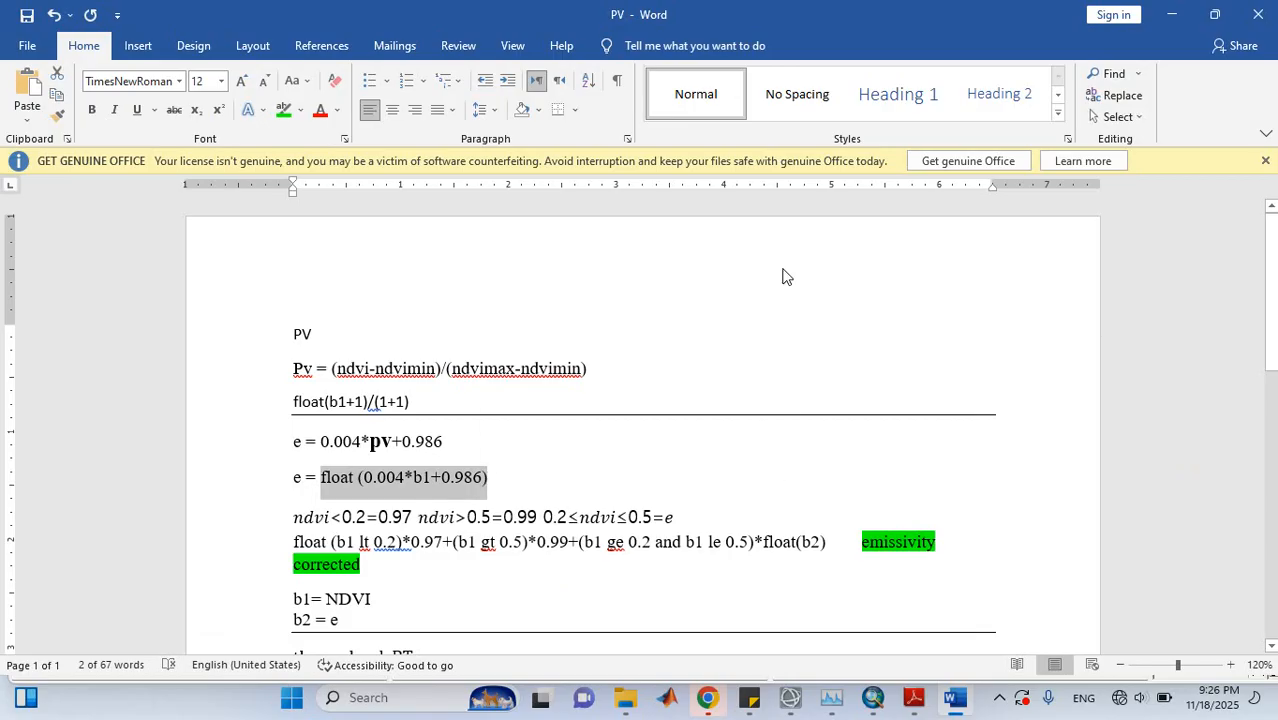
{"action": "left_click", "coordinate": [1171, 15]}
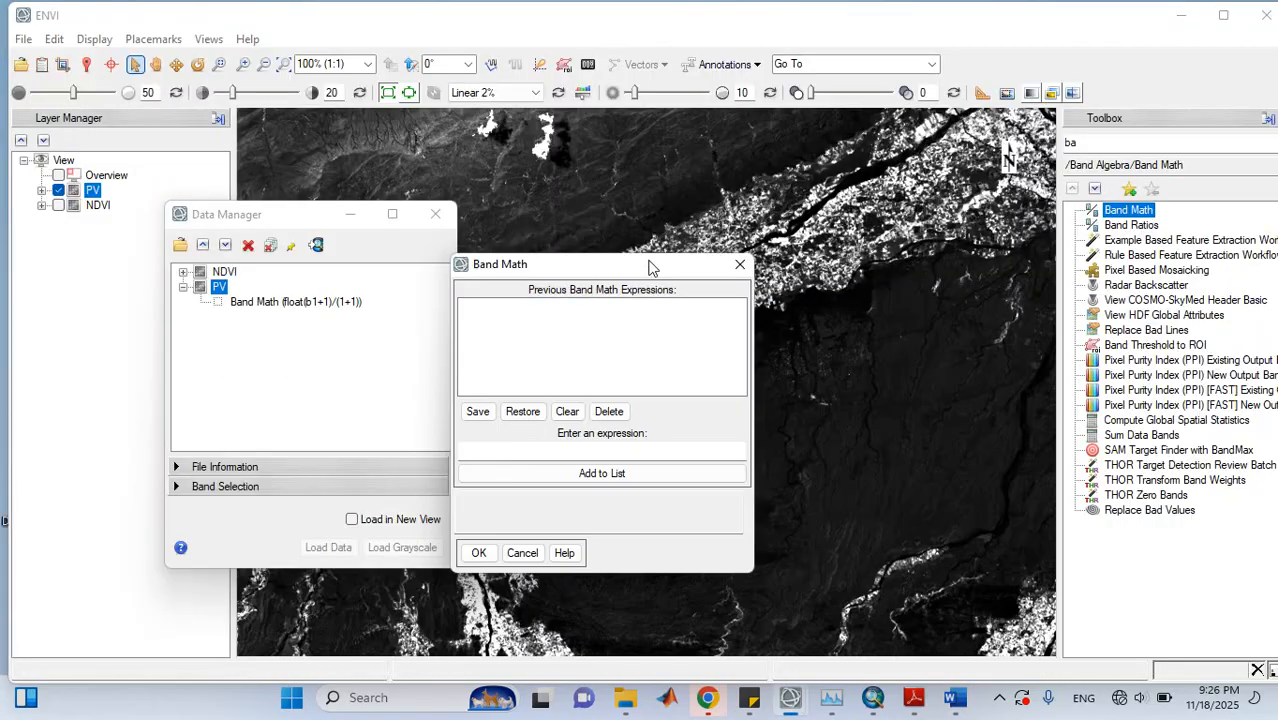
{"action": "left_click", "coordinate": [499, 449]}
{"action": "key", "text": "ctrl+v"}
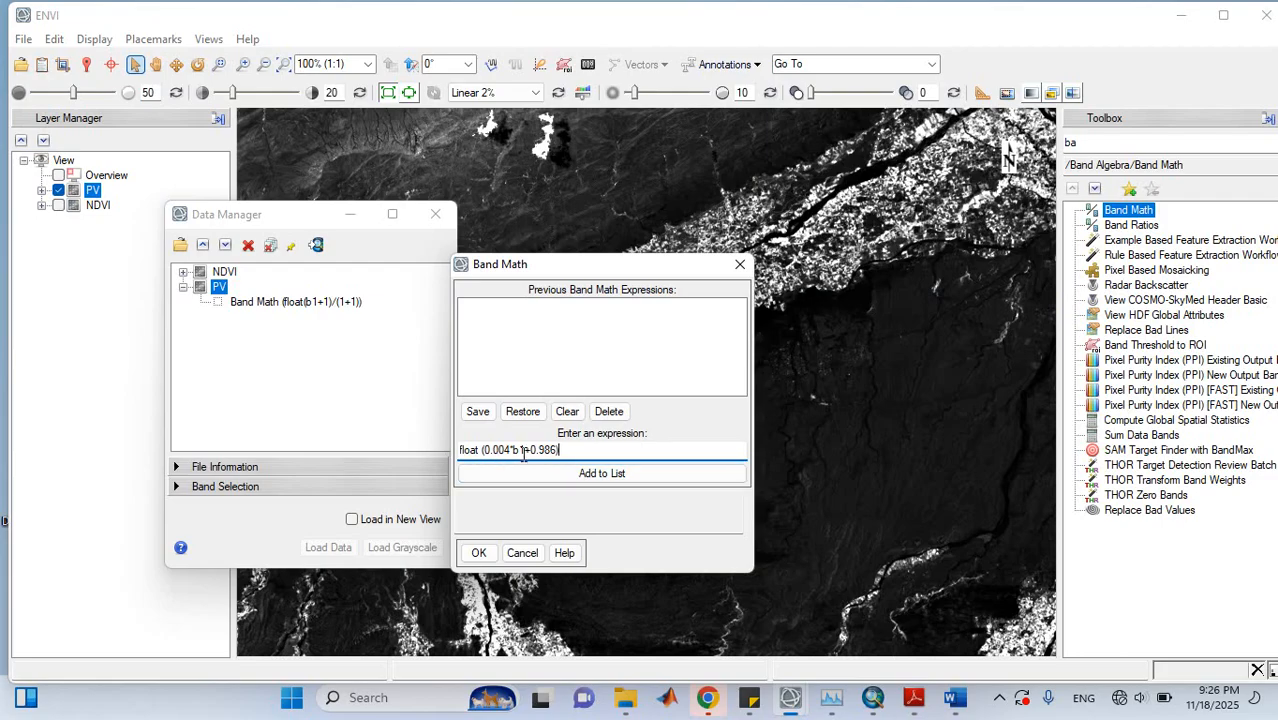
{"action": "left_click", "coordinate": [535, 478]}
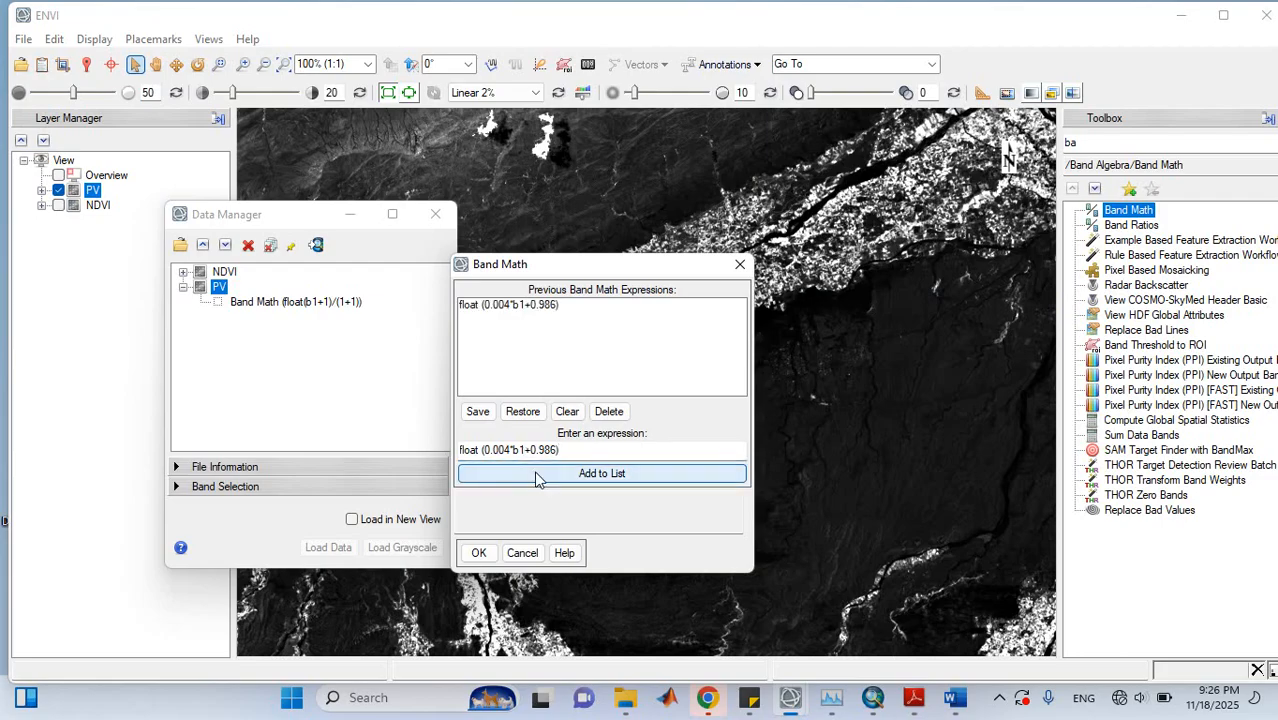
Map b1 to the PV band and run the emissivity expression, saving the output as e in the LST2013 folder
{"action": "left_click", "coordinate": [480, 553]}
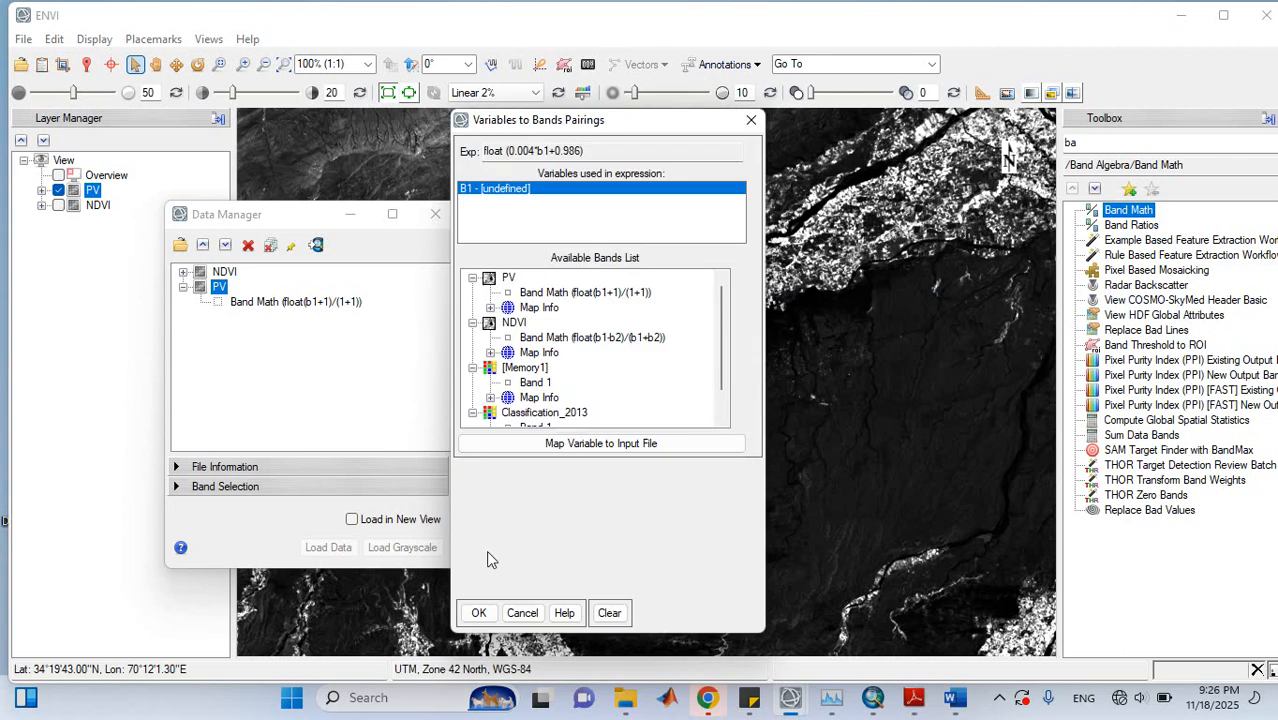
{"action": "left_click", "coordinate": [537, 294]}
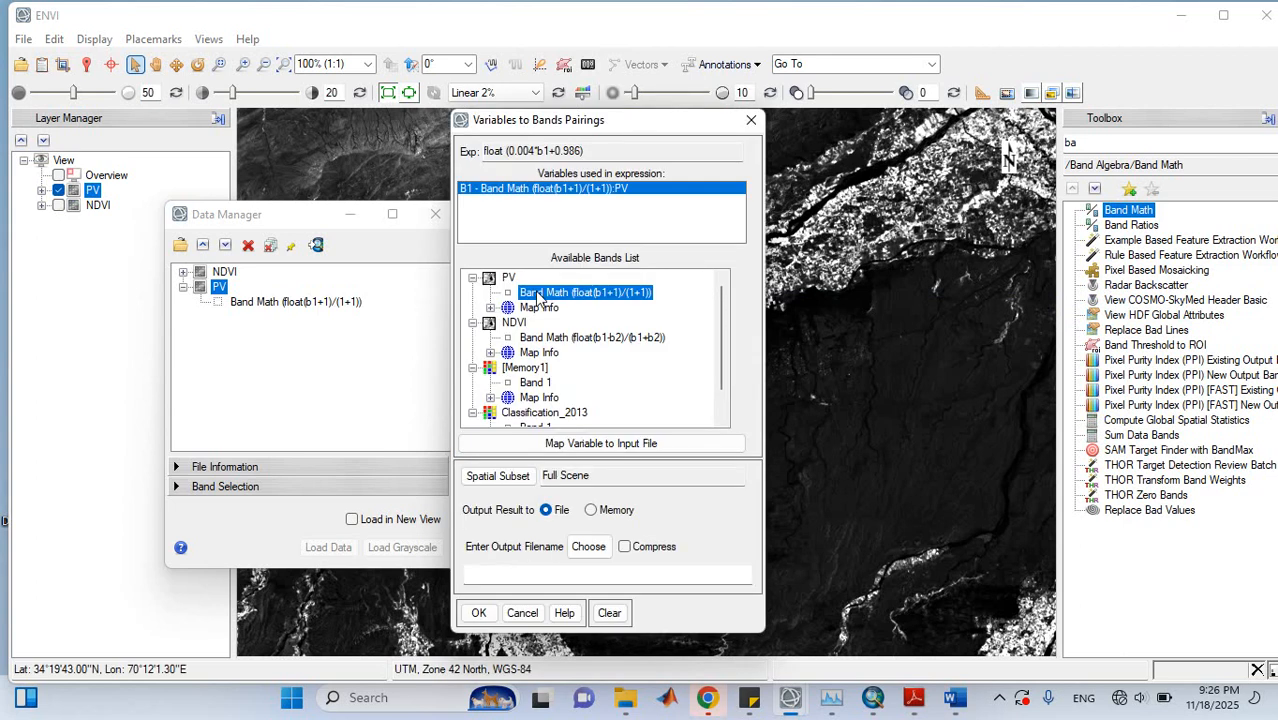
{"action": "left_click", "coordinate": [952, 699]}
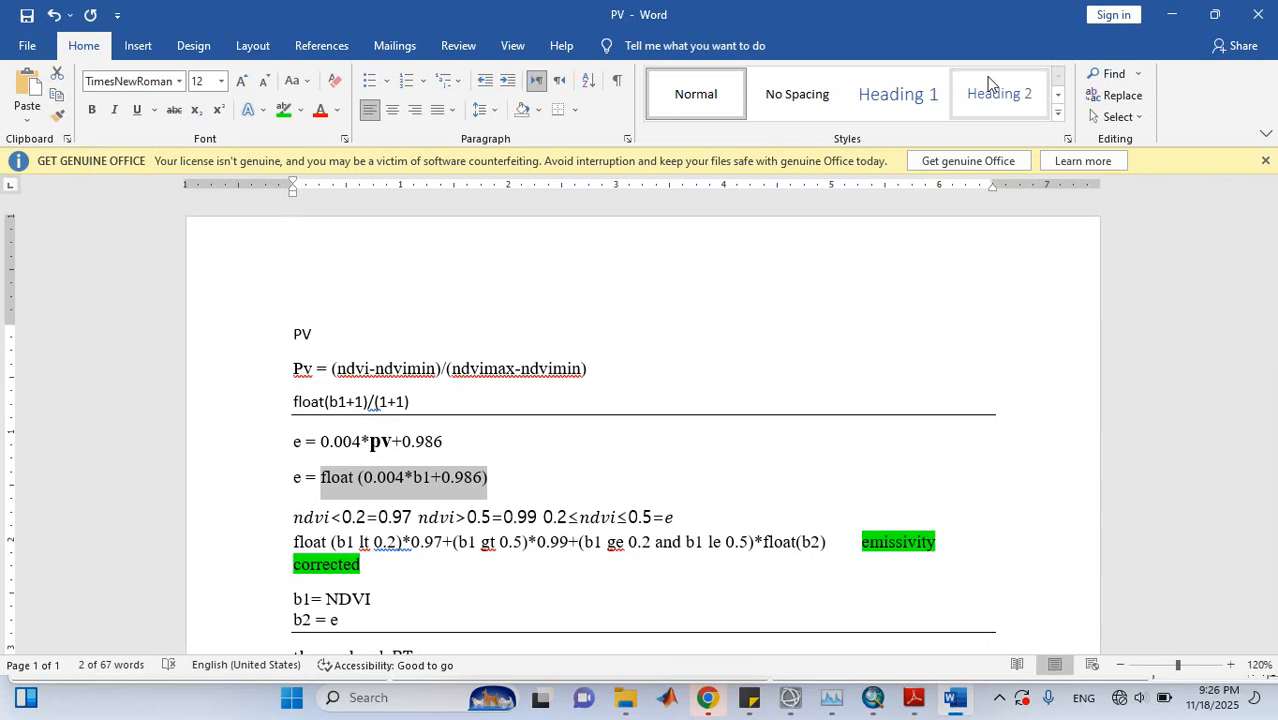
{"action": "left_click", "coordinate": [1172, 14]}
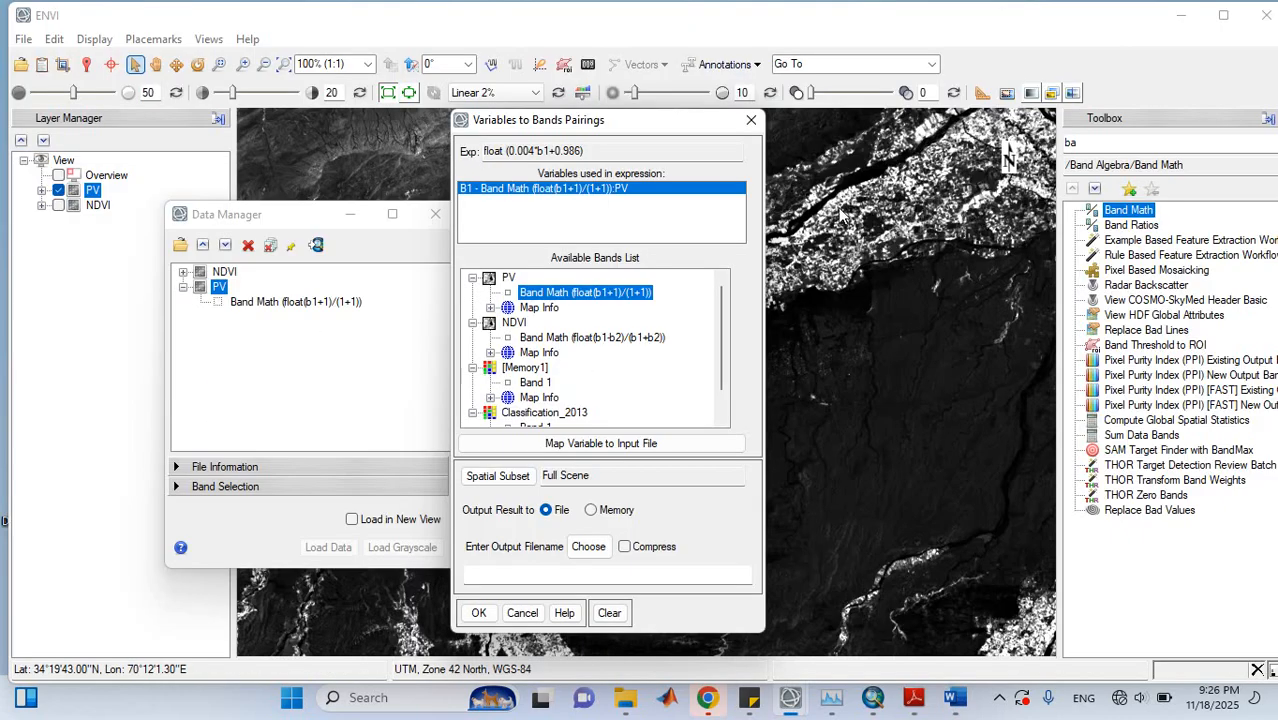
{"action": "left_click", "coordinate": [588, 546]}
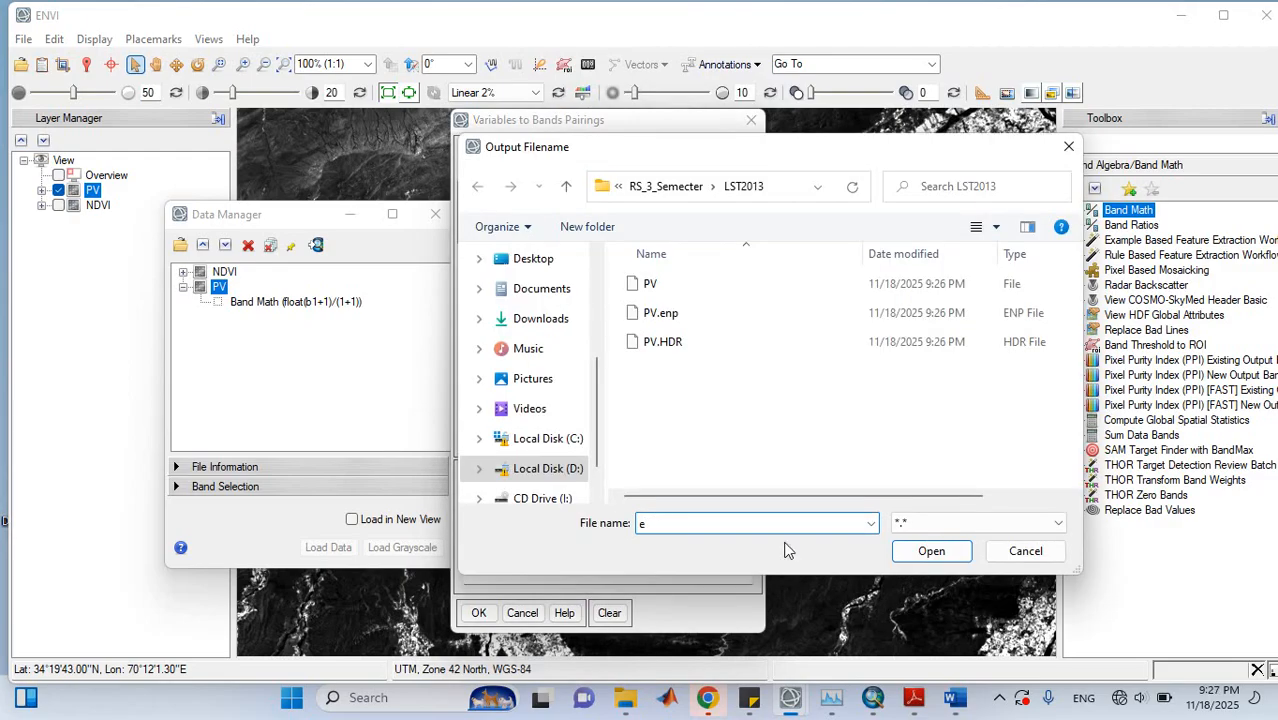
{"action": "type", "text": "e"}
{"action": "left_click", "coordinate": [895, 552]}
{"action": "left_click", "coordinate": [479, 612]}
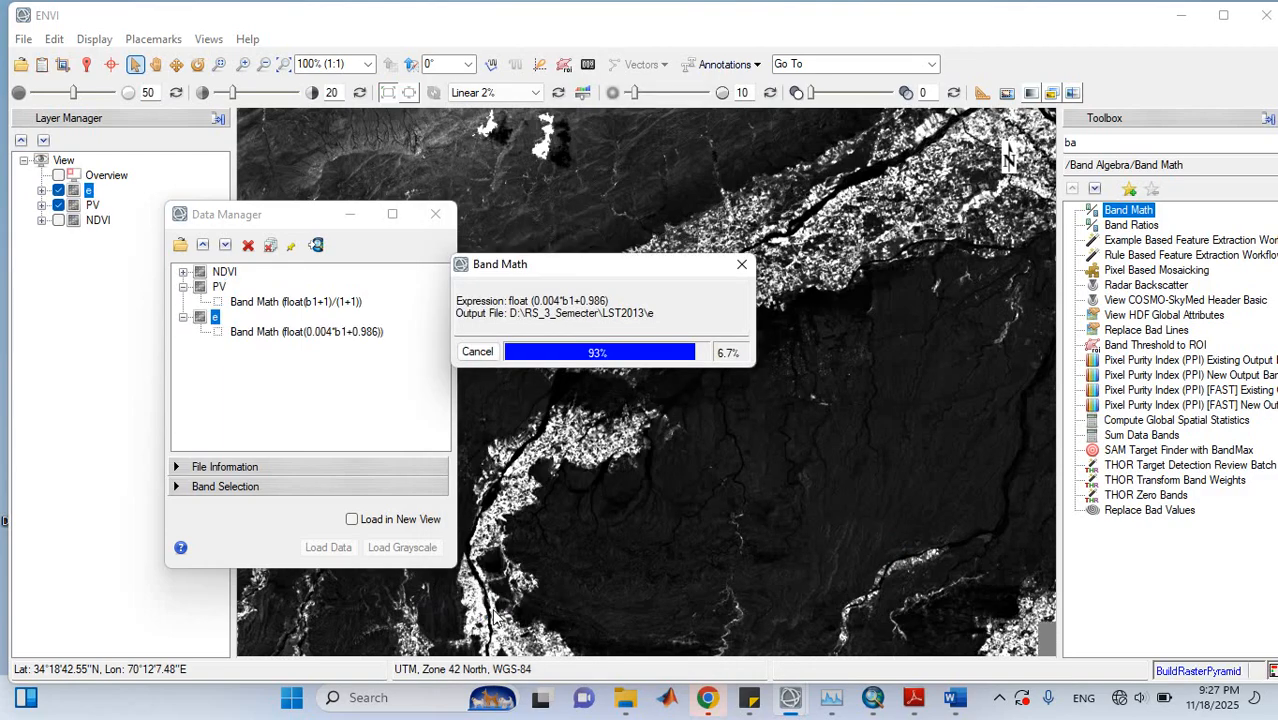
Restart Band Math with a cleared list and add float (b1 lt 0.2)*0.97+(b1 gt 0.5)*0.99+(b1 ge 0.2 and b1 le 0.5)*float(b2), copied from the Word document
{"action": "double_click", "coordinate": [1118, 212]}
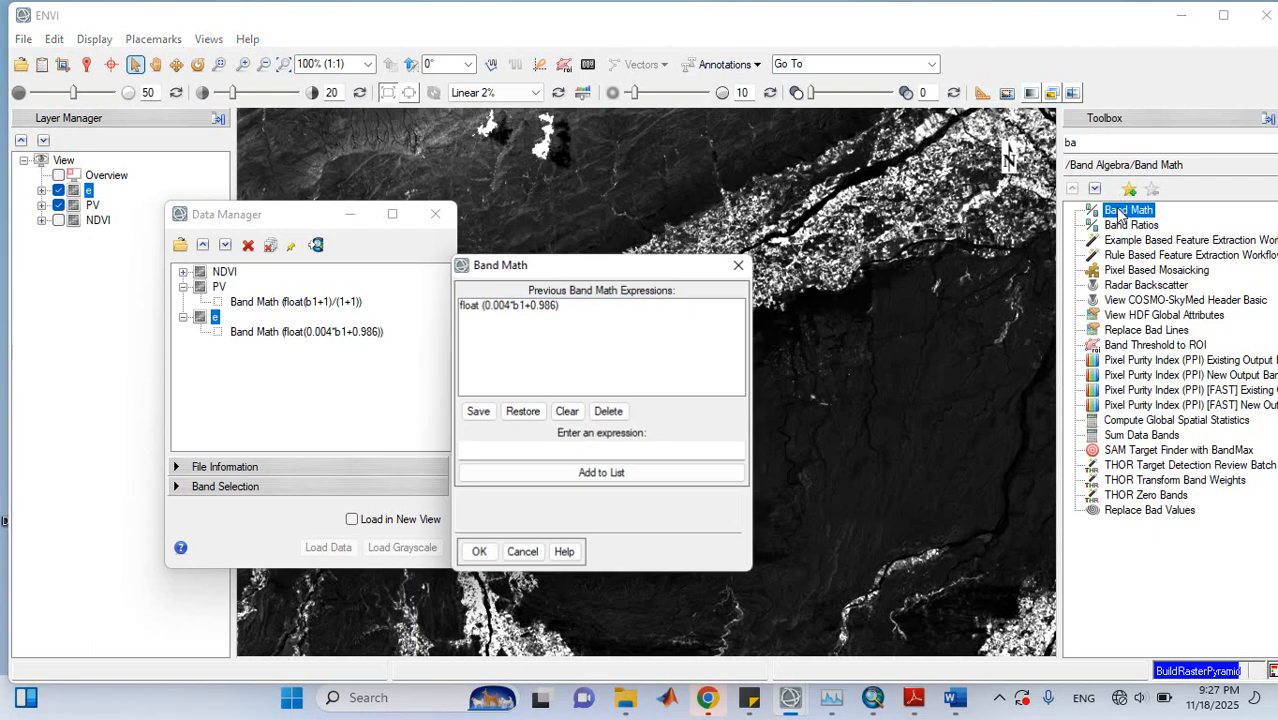
{"action": "left_click", "coordinate": [566, 412]}
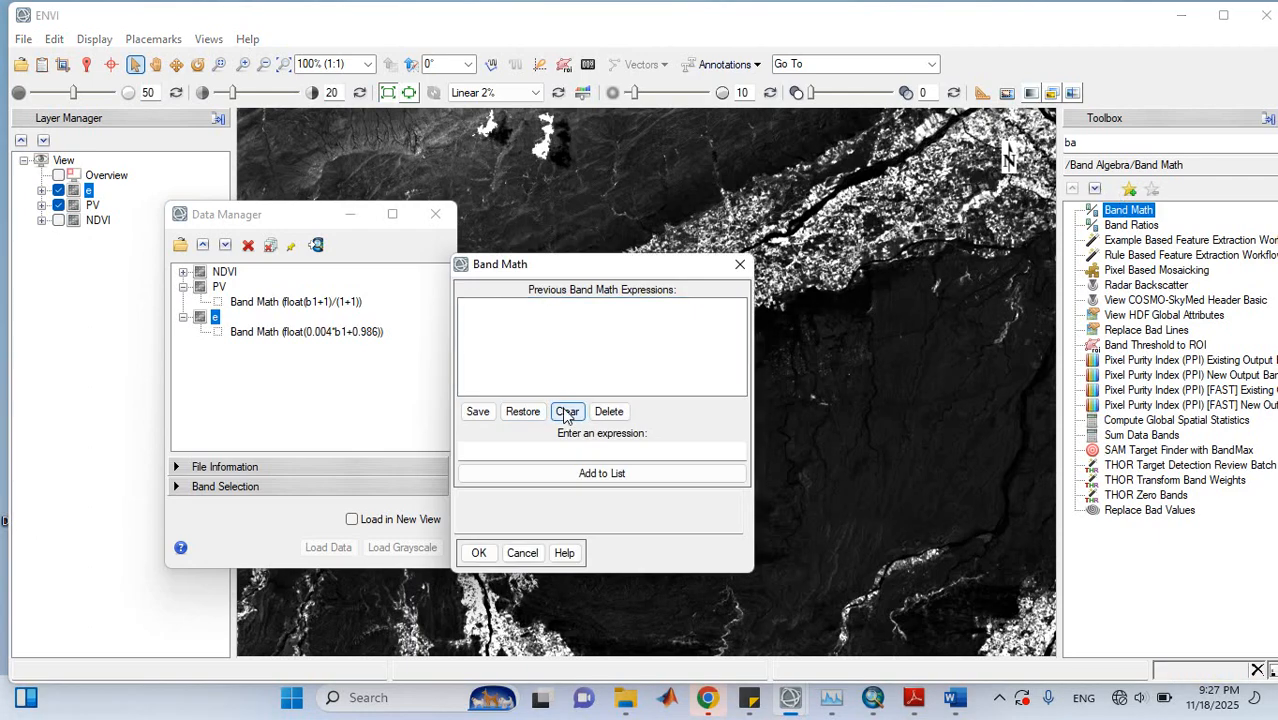
{"action": "left_click", "coordinate": [953, 698]}
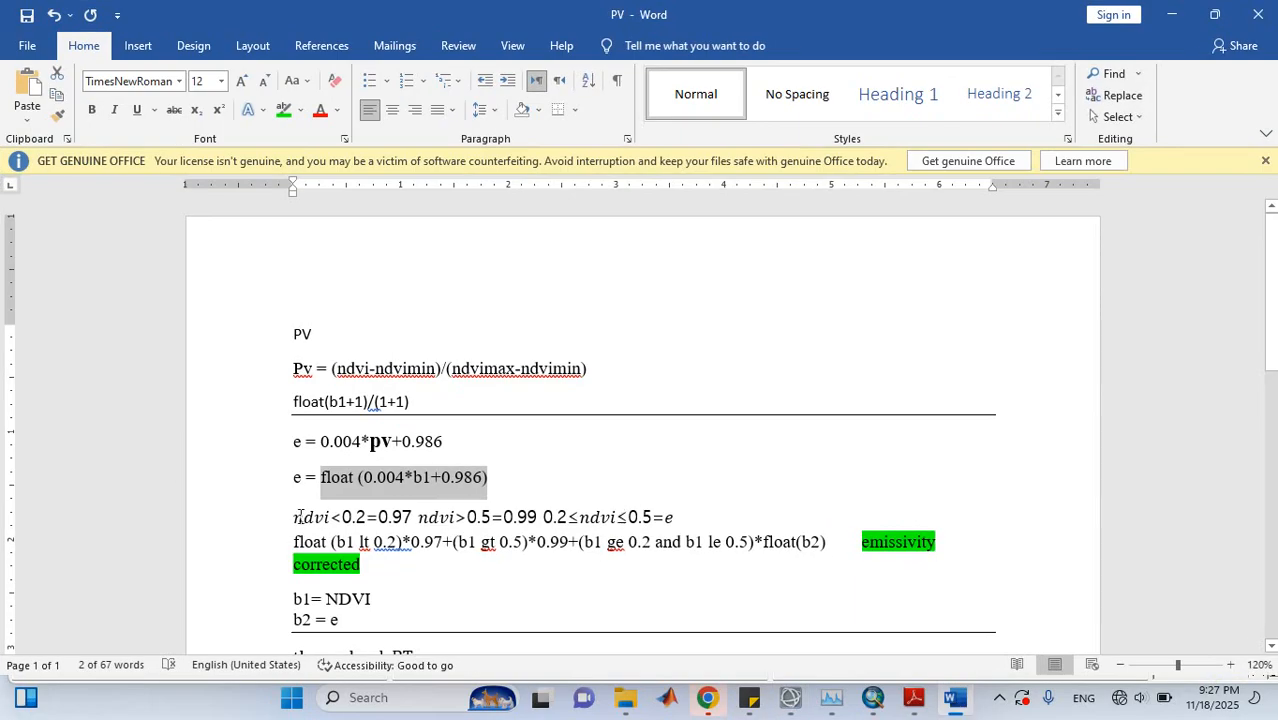
{"action": "left_click_drag", "start_coordinate": [296, 541], "coordinate": [826, 544]}
{"action": "key", "text": "ctrl+c"}
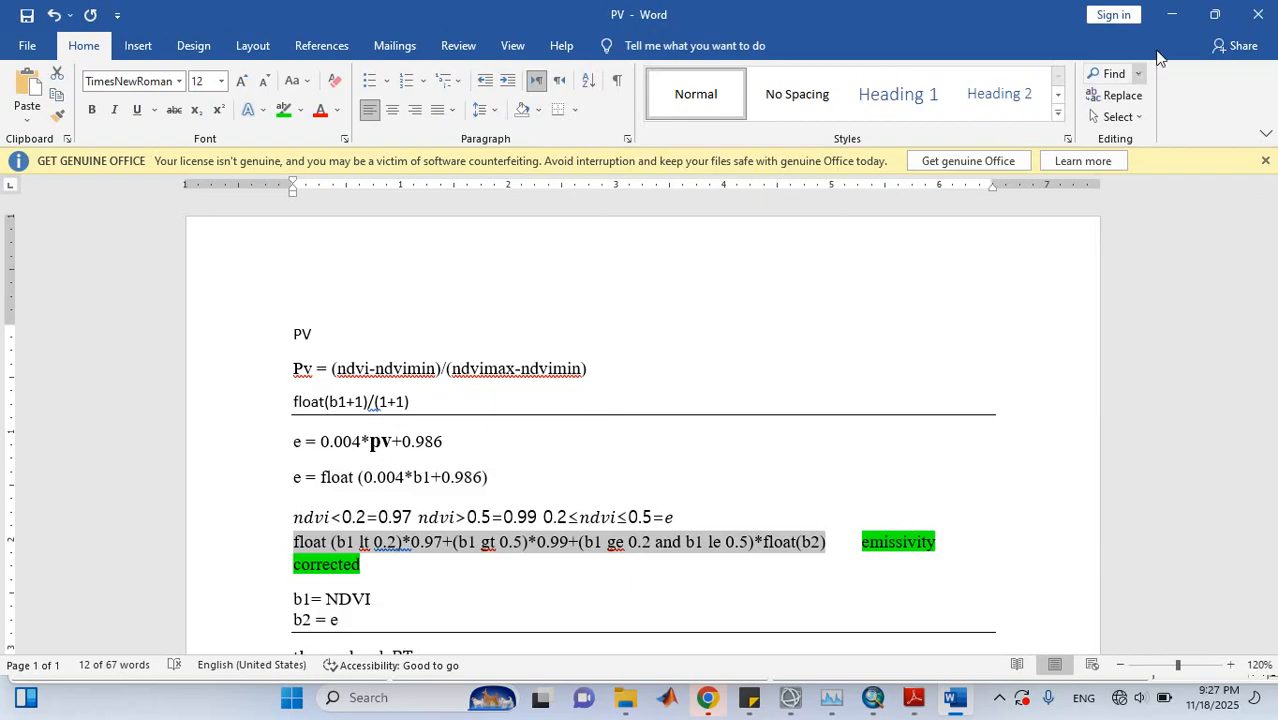
{"action": "left_click", "coordinate": [1172, 14]}
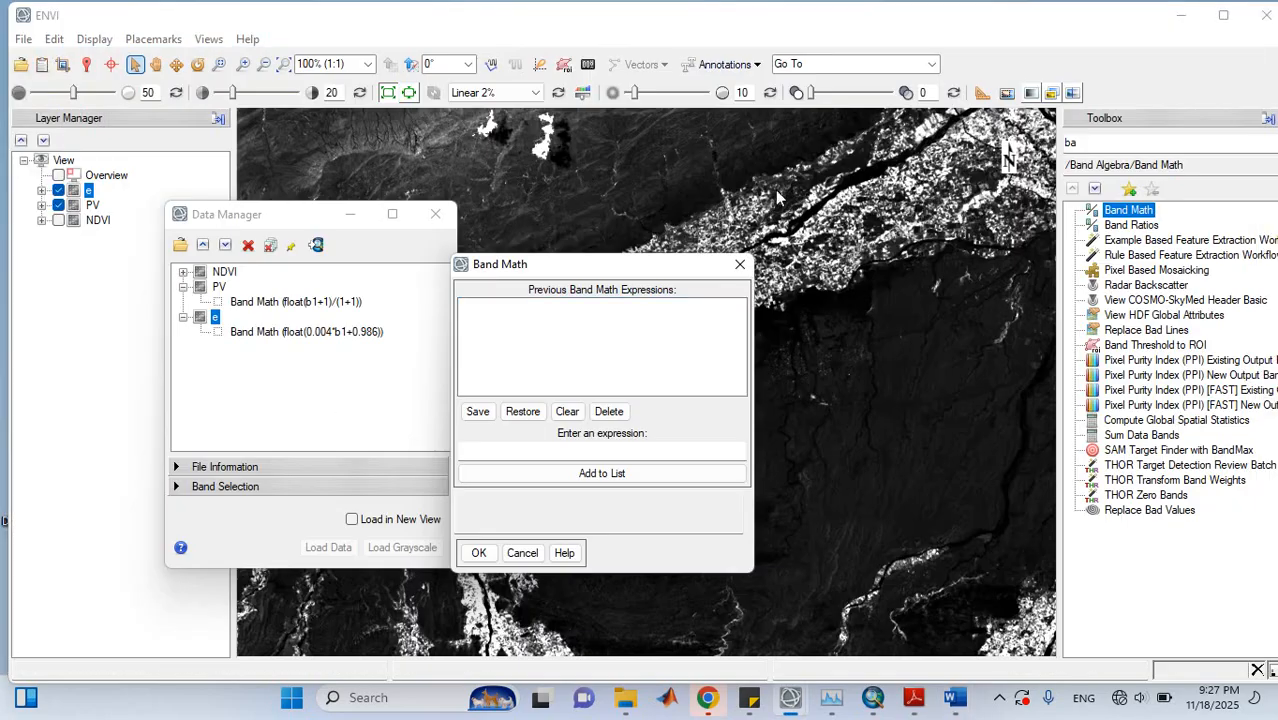
{"action": "left_click", "coordinate": [526, 457]}
{"action": "key", "text": "ctrl+v"}
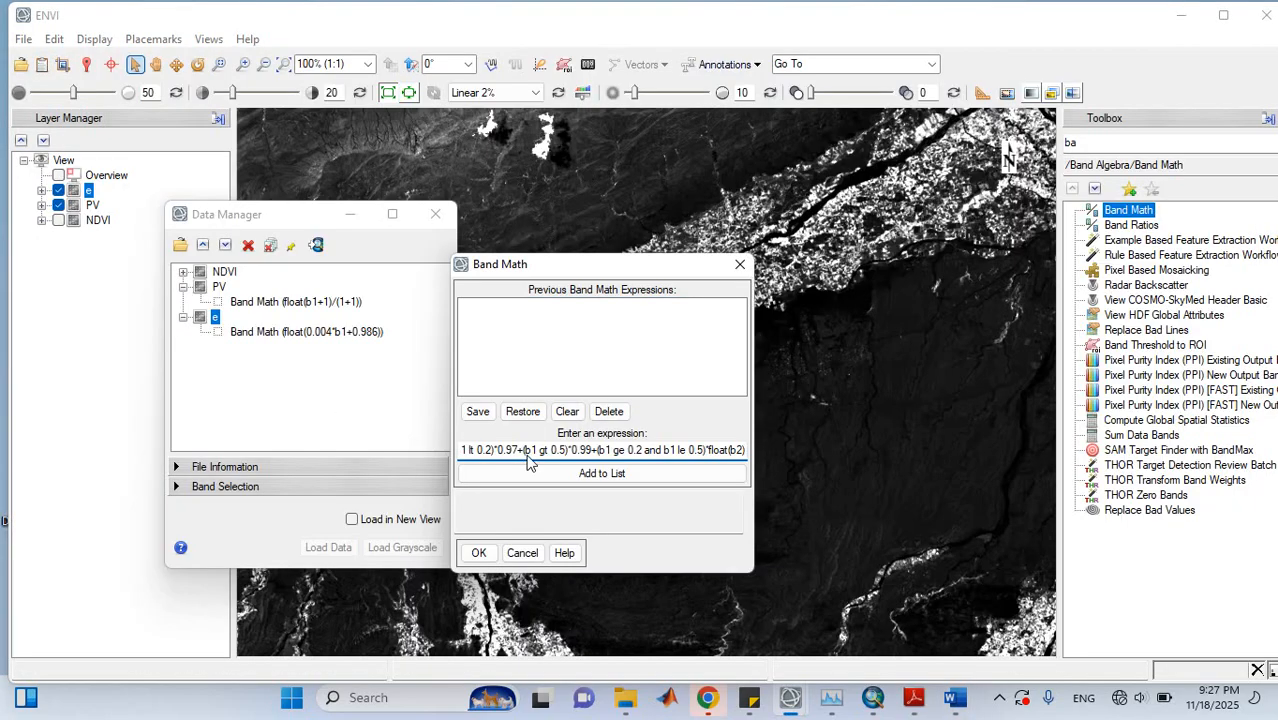
{"action": "left_click", "coordinate": [584, 474]}
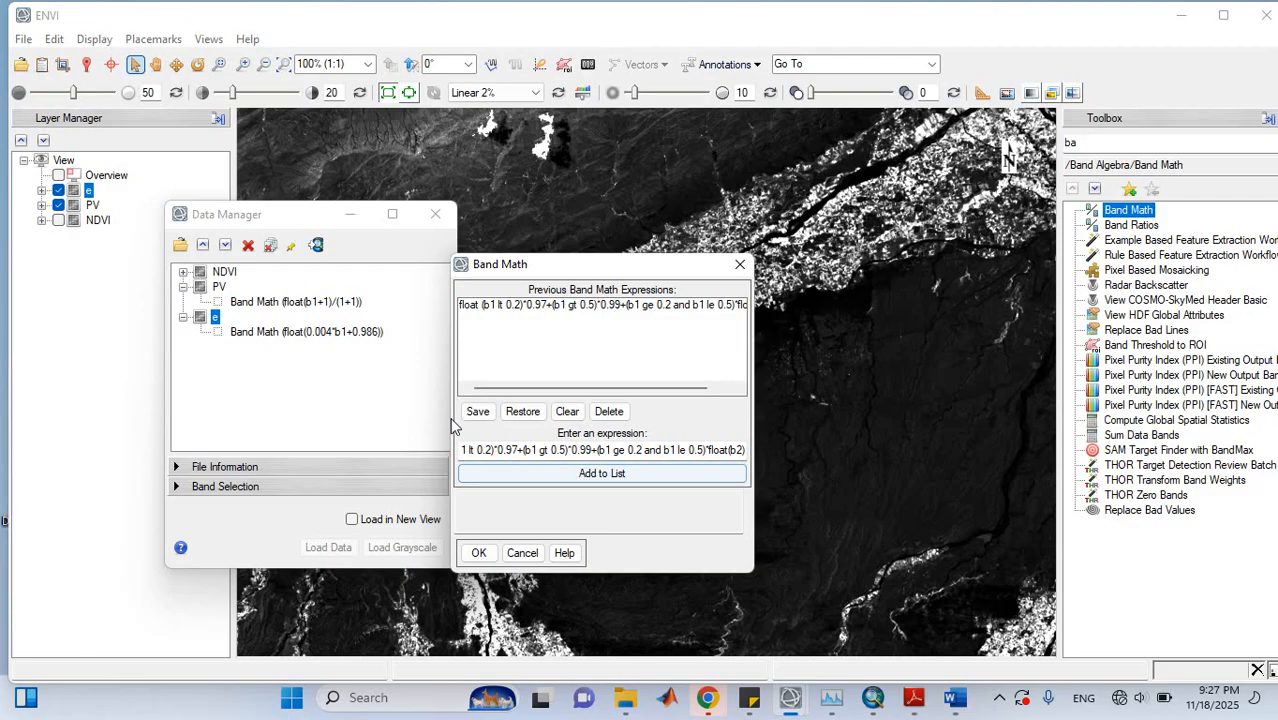
Accept the corrected emissivity expression, mapping b1 to the NDVI band and b2 to the band of e
{"action": "left_click", "coordinate": [478, 555]}
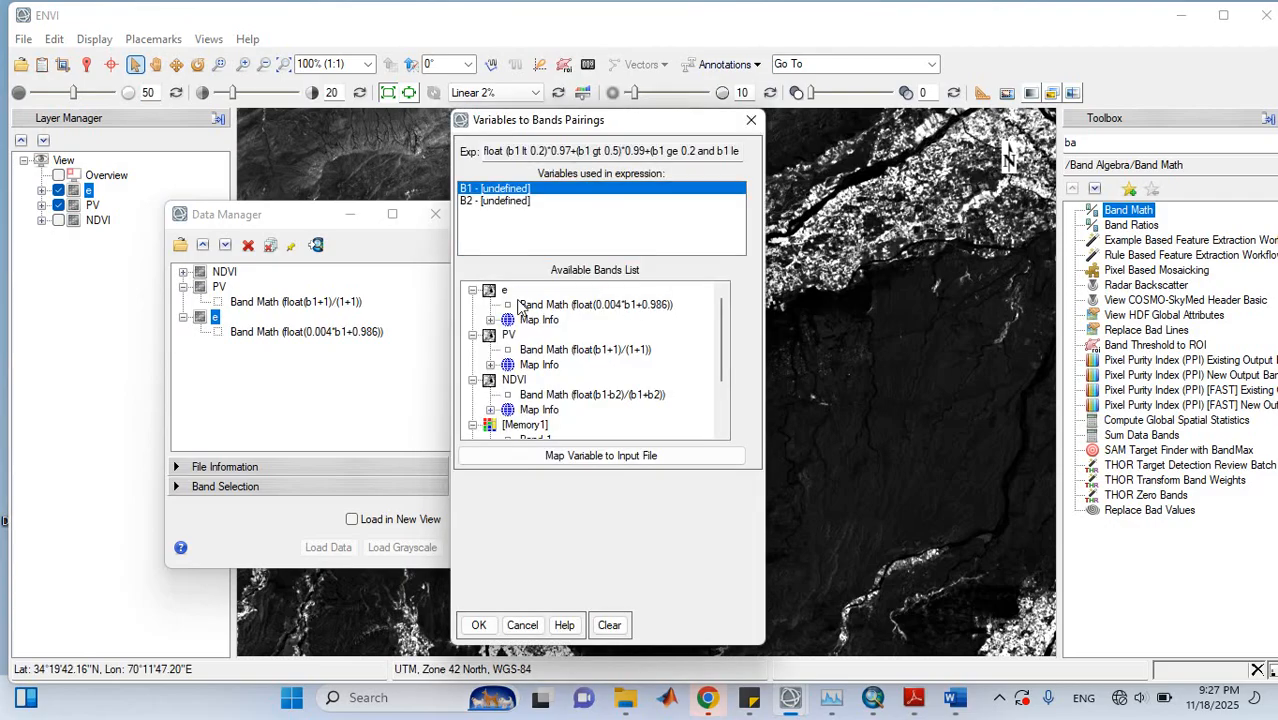
{"action": "left_click", "coordinate": [528, 396]}
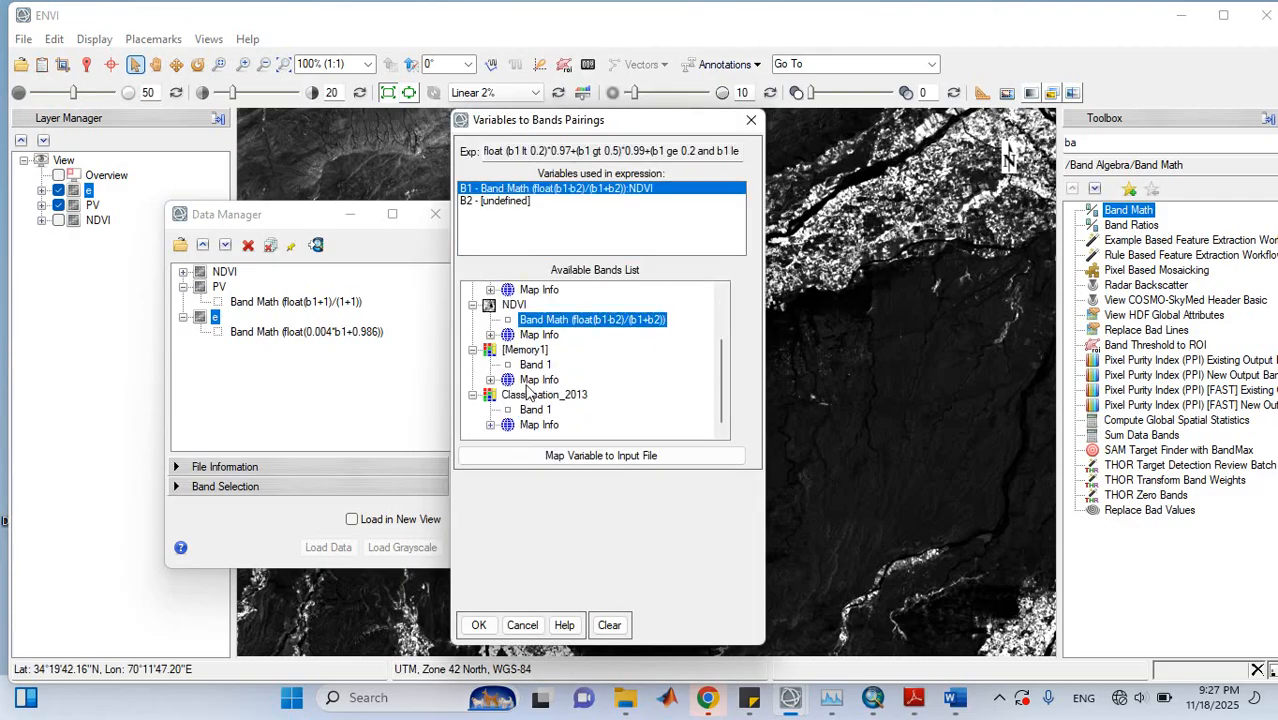
{"action": "left_click", "coordinate": [490, 203]}
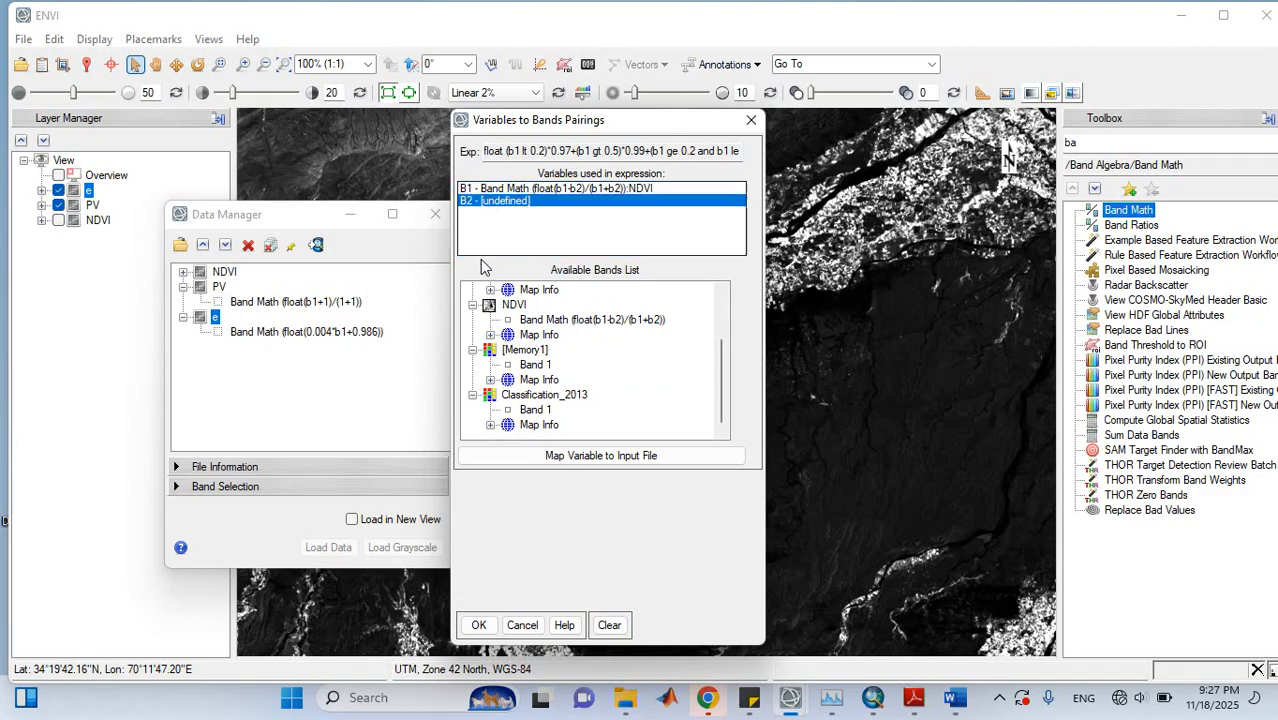
{"action": "left_click_drag", "start_coordinate": [728, 374], "coordinate": [728, 310]}
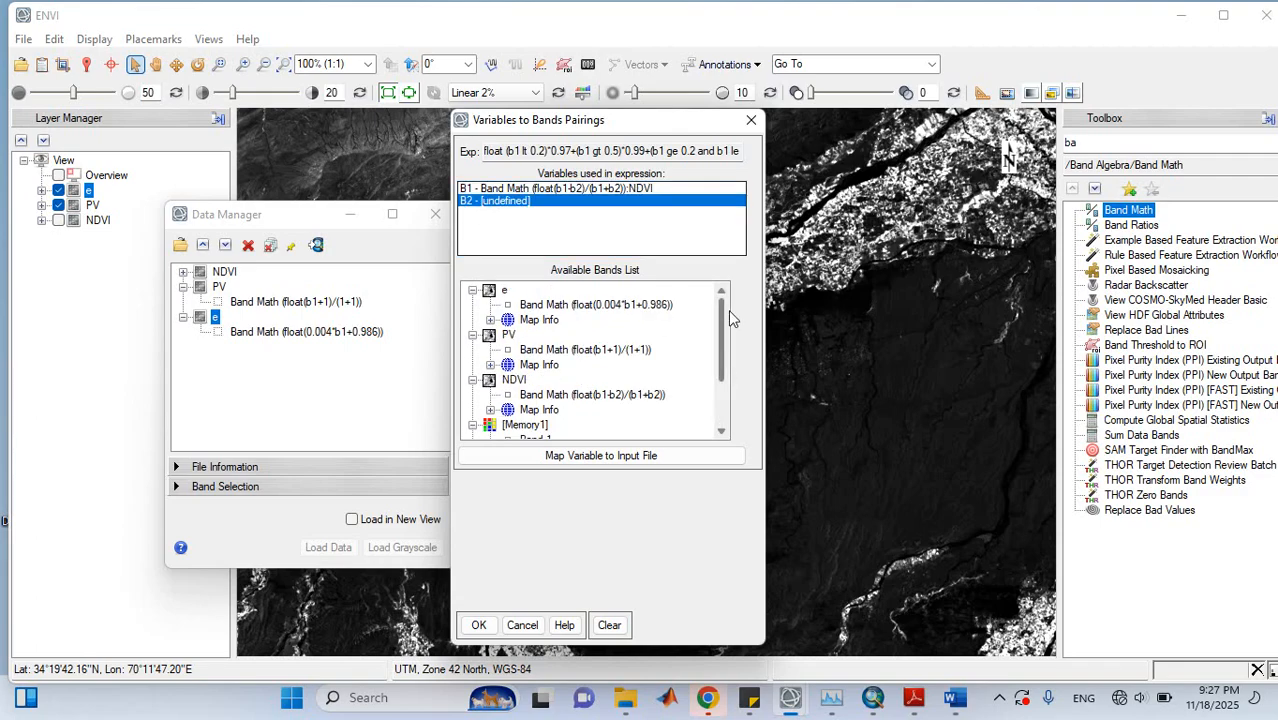
{"action": "left_click", "coordinate": [535, 305]}
Save the corrected emissivity output as e_Corrected in the LST2013 folder, run it, and hide the e and PV layers
{"action": "left_click", "coordinate": [580, 562]}
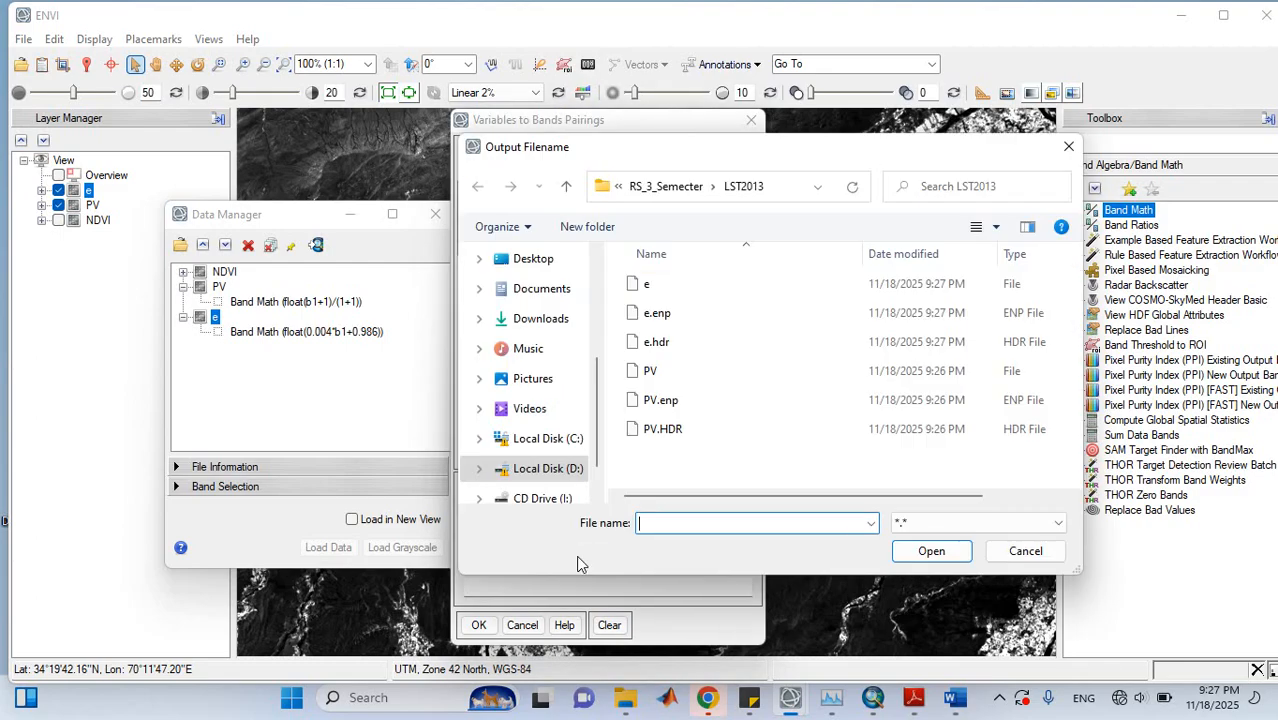
{"action": "type", "text": "e"}
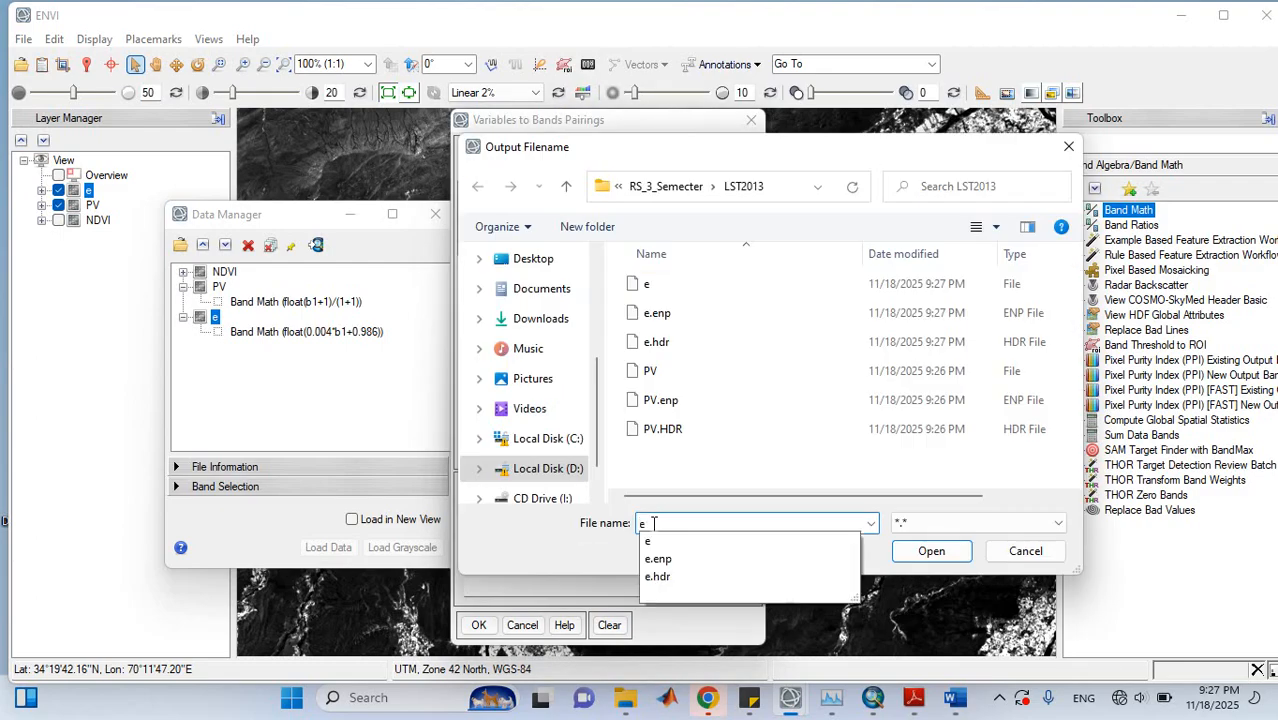
{"action": "type", "text": "_Corrected"}
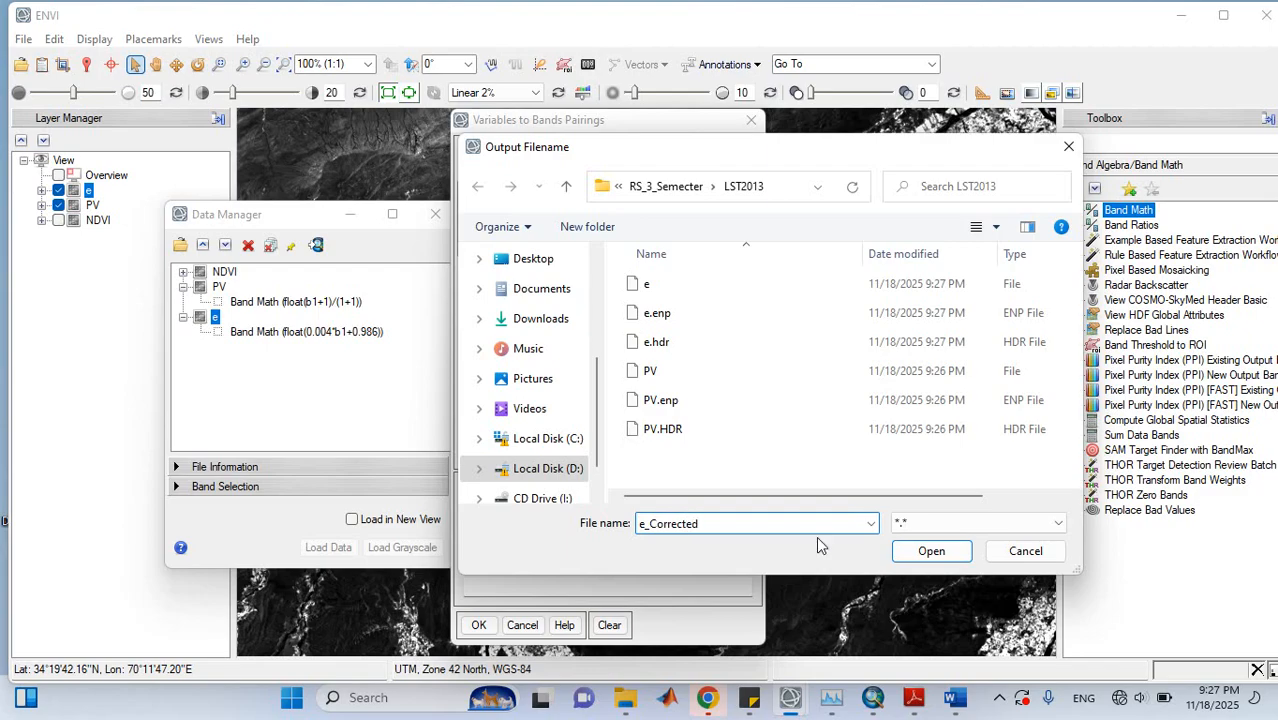
{"action": "left_click", "coordinate": [941, 551]}
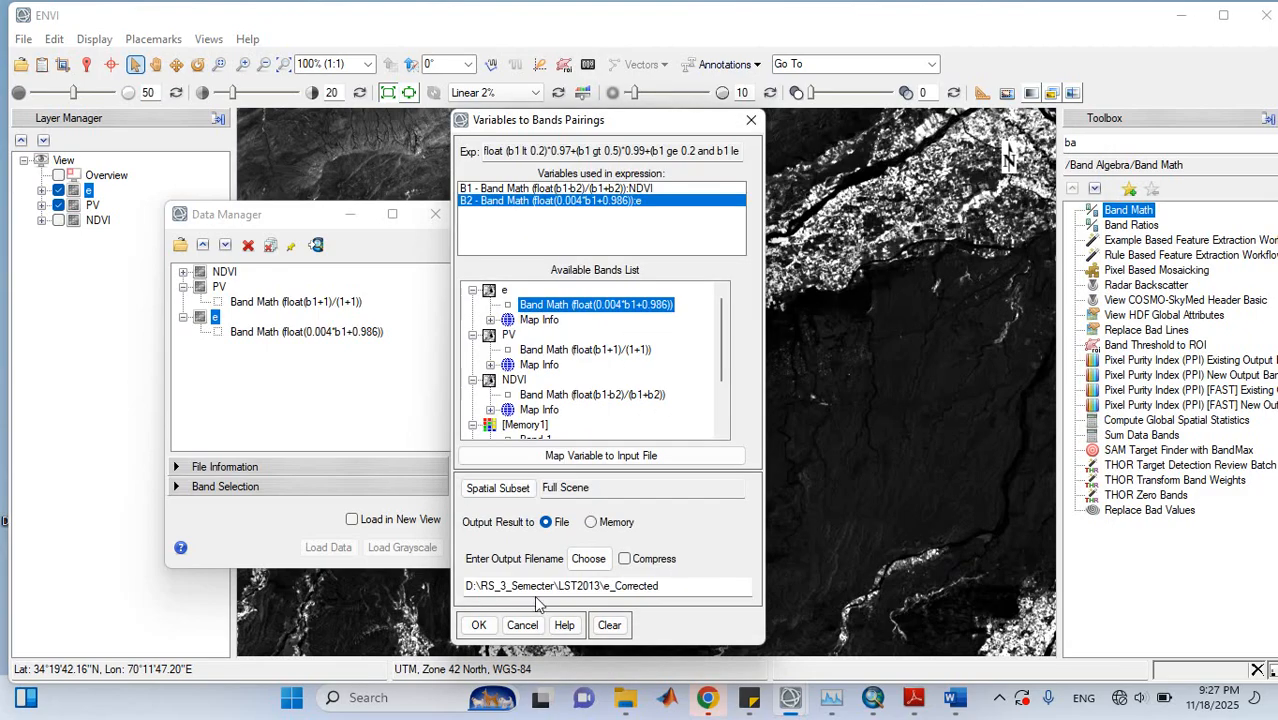
{"action": "left_click", "coordinate": [478, 625]}
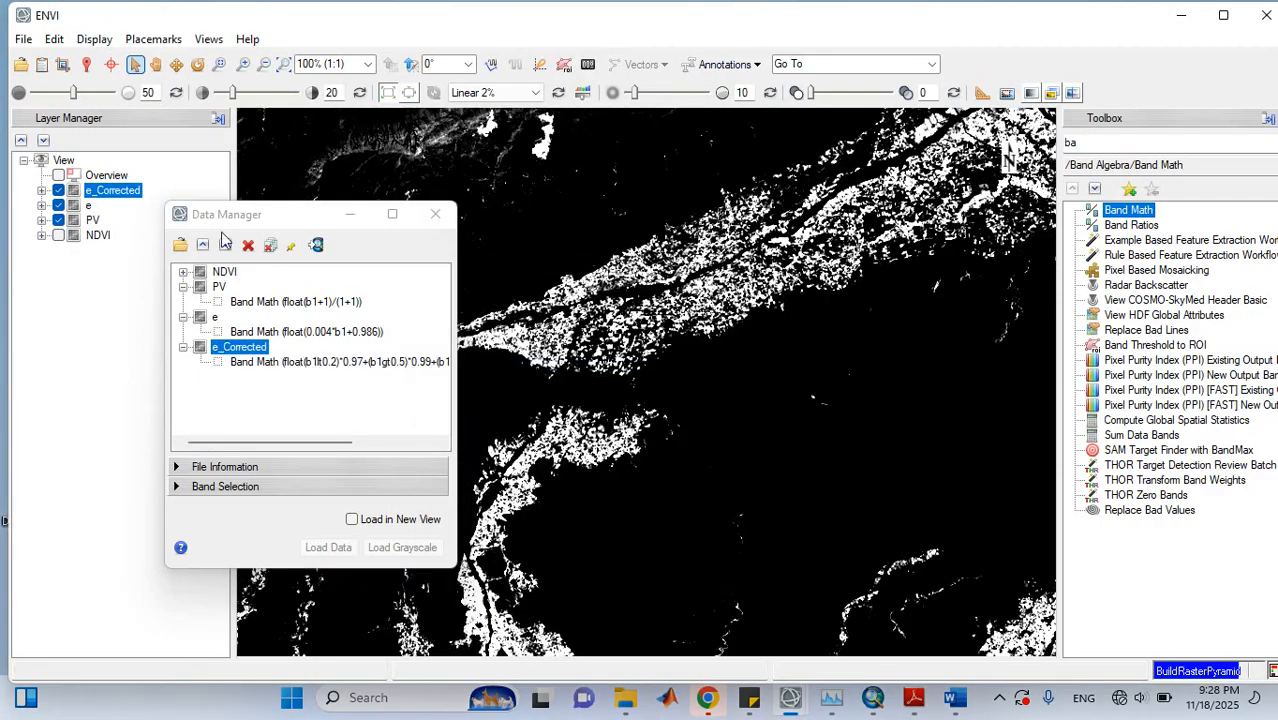
{"action": "left_click", "coordinate": [58, 205]}
{"action": "left_click", "coordinate": [58, 220]}
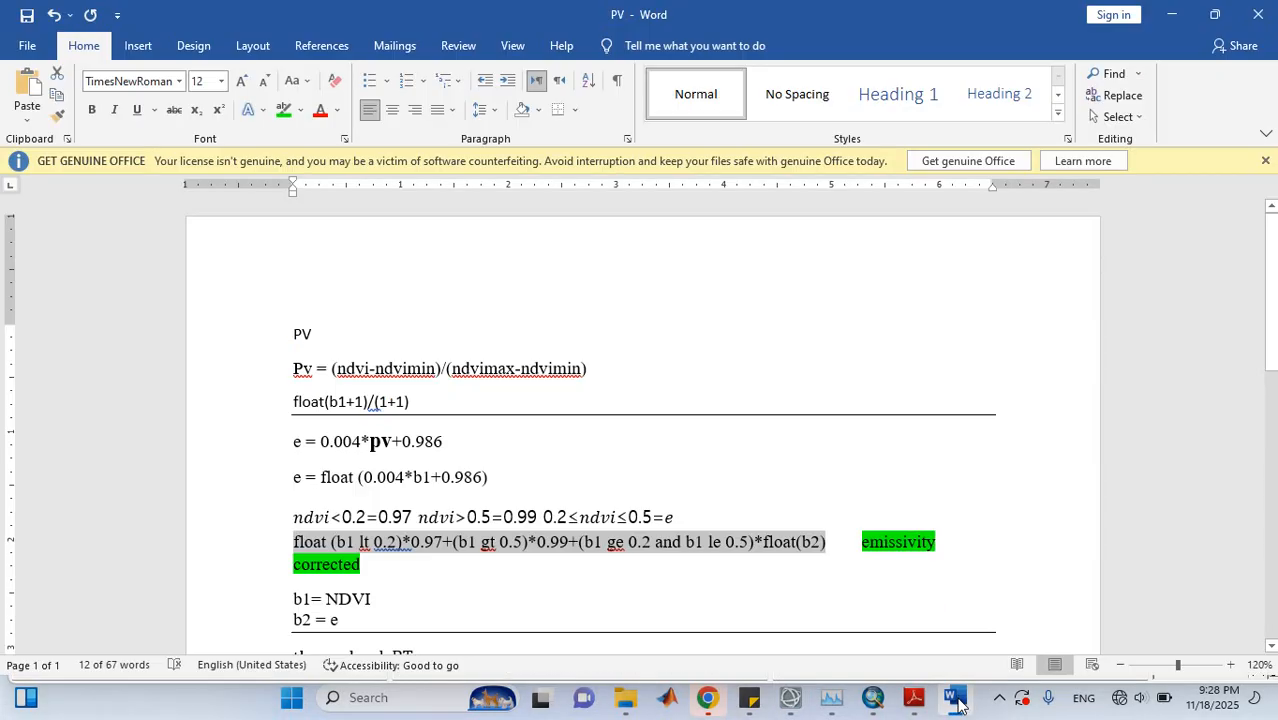
Switch to the PV Word document to review the thermal radiance and BT section, and return to ENVI
{"action": "left_click", "coordinate": [955, 698]}
{"action": "scroll", "coordinate": [1224, 306], "scroll_direction": "down", "scroll_amount": 5}
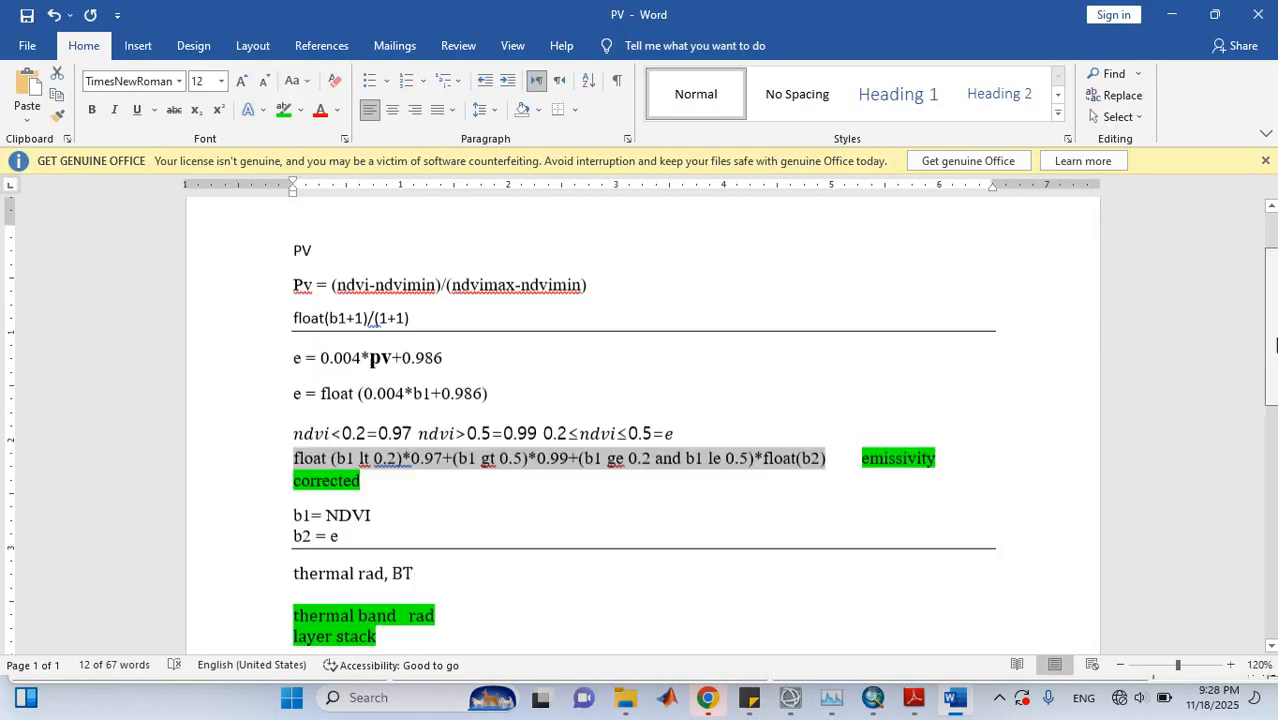
{"action": "scroll", "coordinate": [369, 352], "scroll_direction": "down", "scroll_amount": 1}
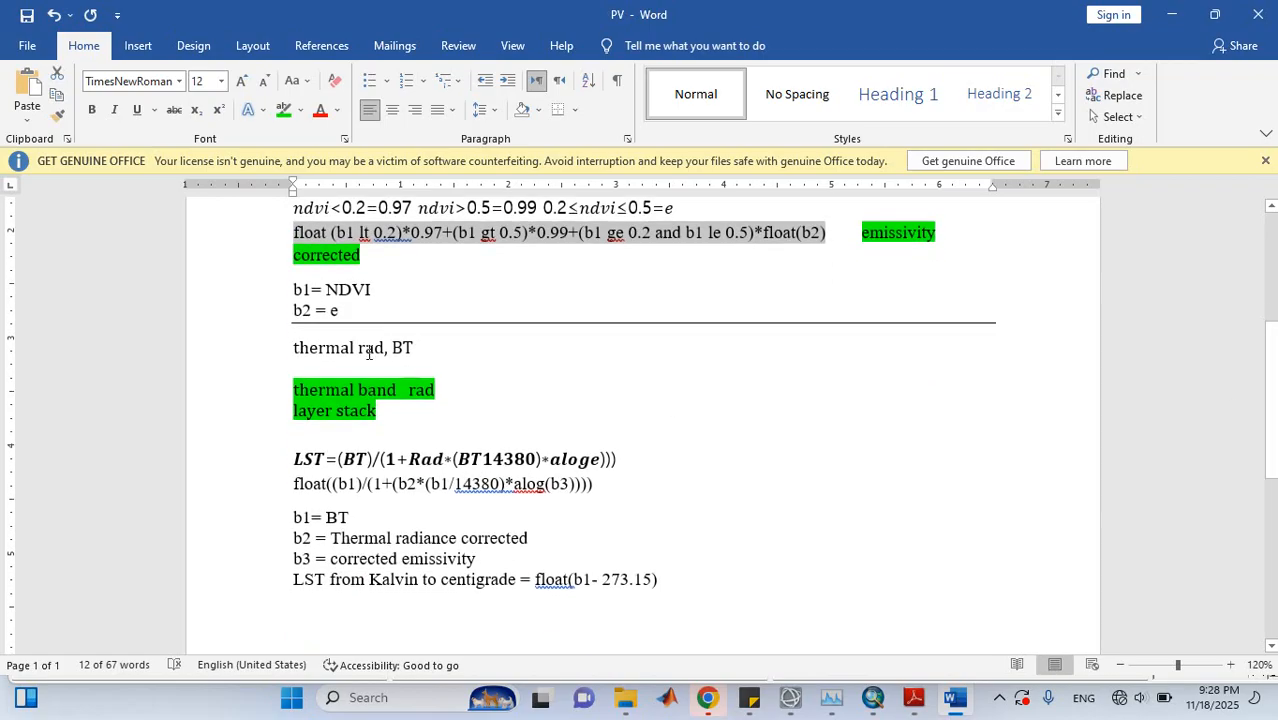
{"action": "left_click_drag", "start_coordinate": [291, 346], "coordinate": [378, 348]}
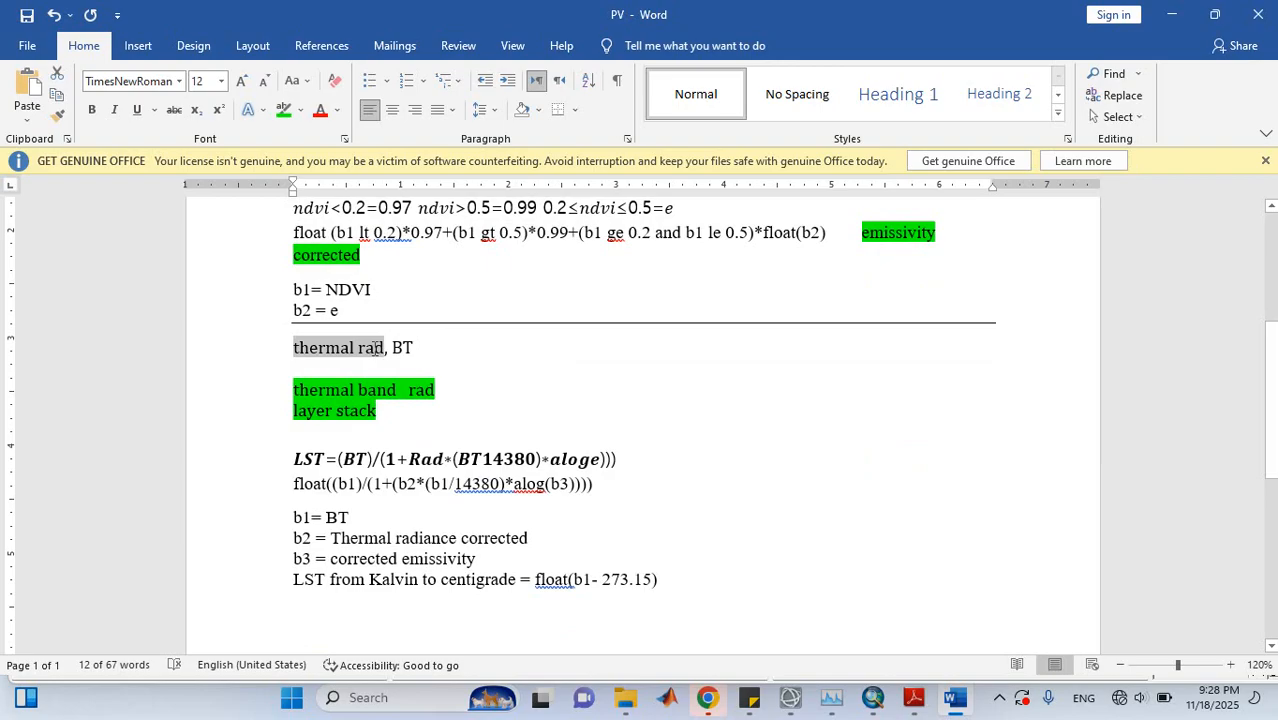
{"action": "left_click_drag", "start_coordinate": [377, 348], "coordinate": [423, 349]}
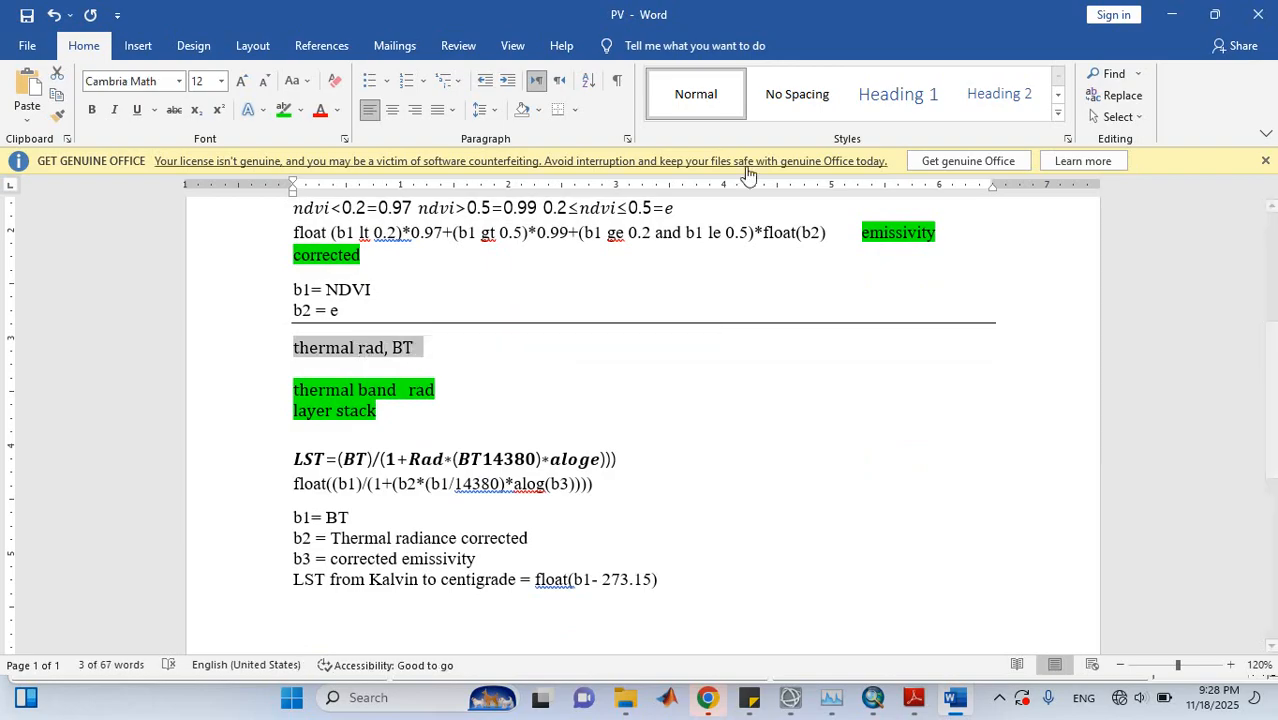
{"action": "left_click", "coordinate": [1181, 14]}
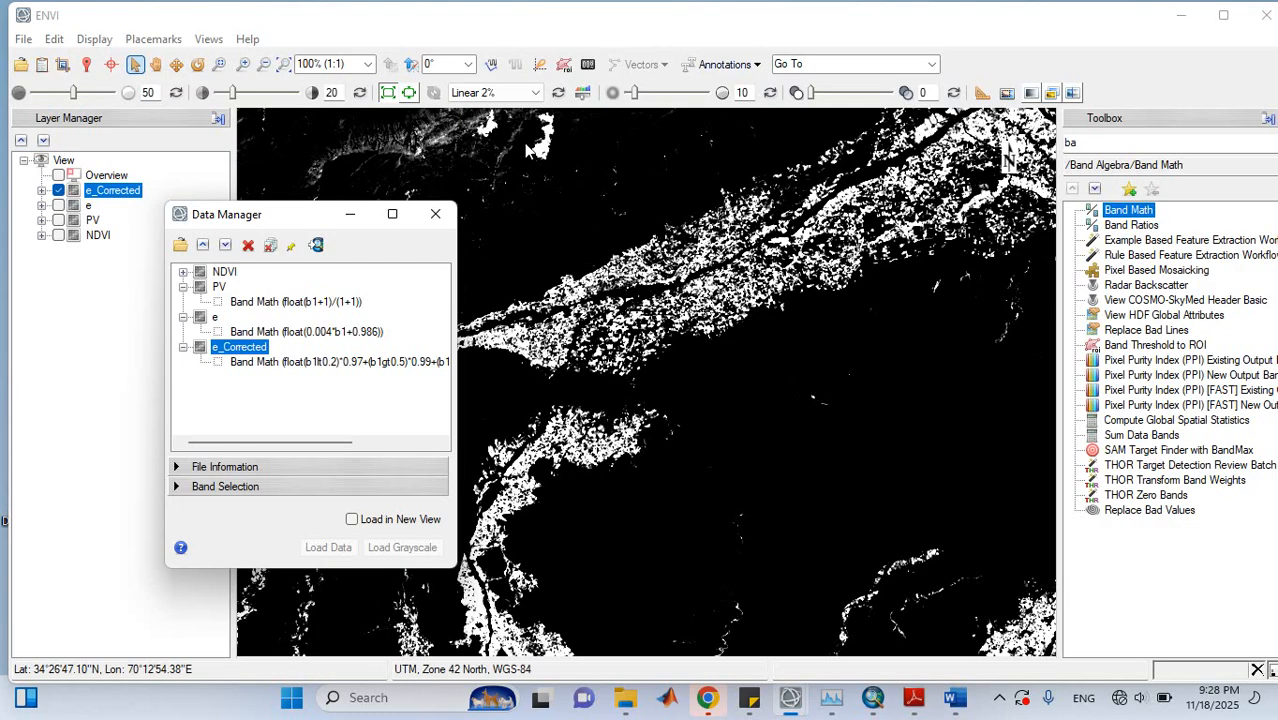
Open LC08_L1TP_152036_20130710_20200912_02_T1_MTL - Copy (2) from the Landsat scene folder inside RS_homeork on drive D, and collapse all Data Manager entries
{"action": "left_click", "coordinate": [181, 246]}
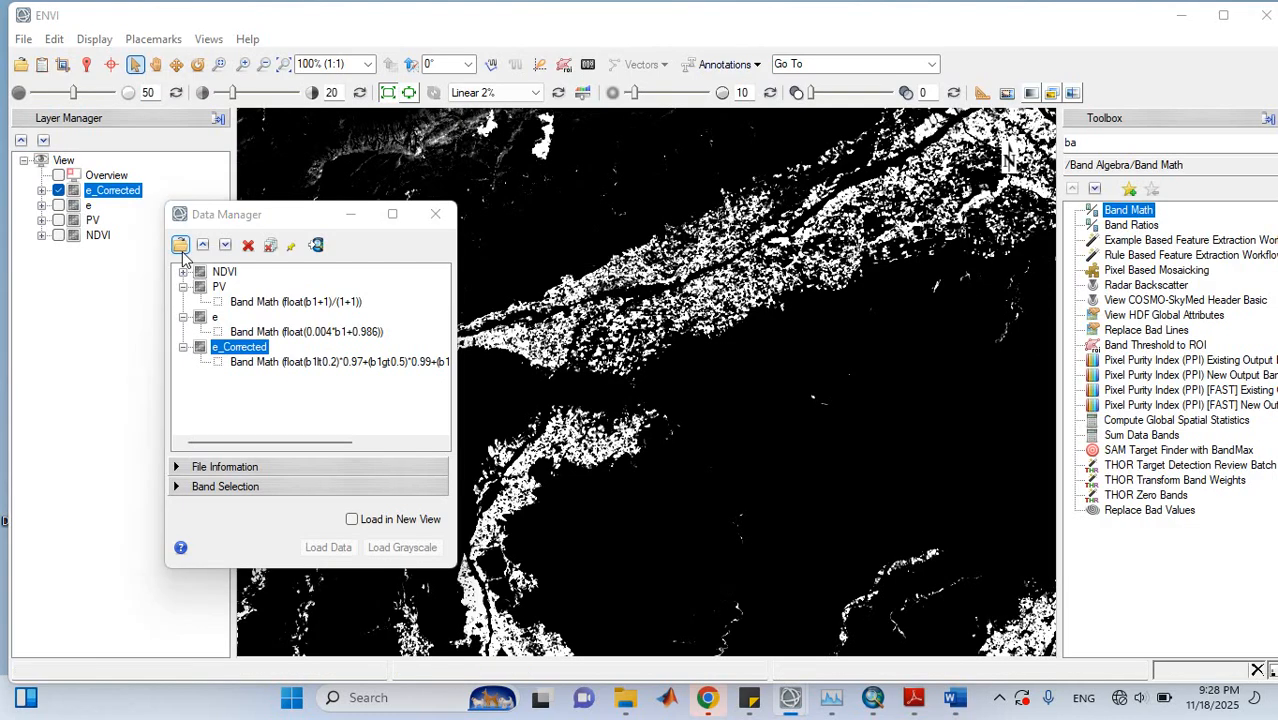
{"action": "left_click", "coordinate": [206, 103]}
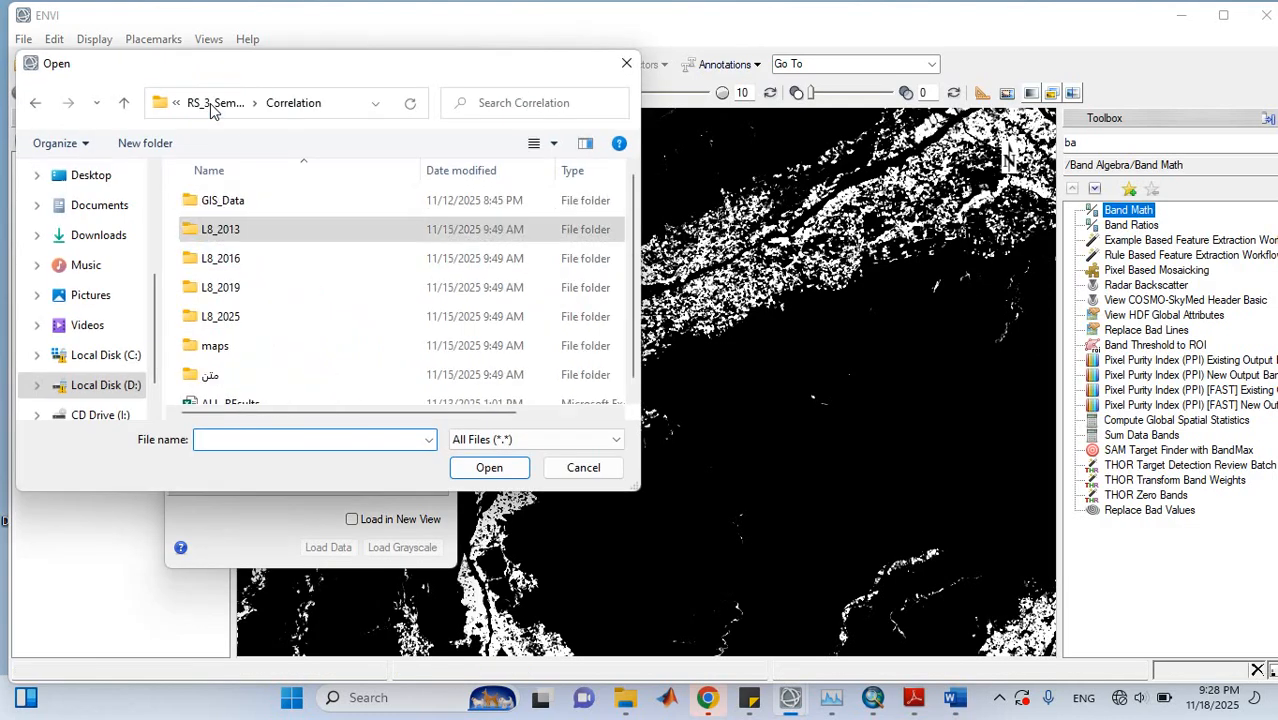
{"action": "left_click", "coordinate": [210, 104]}
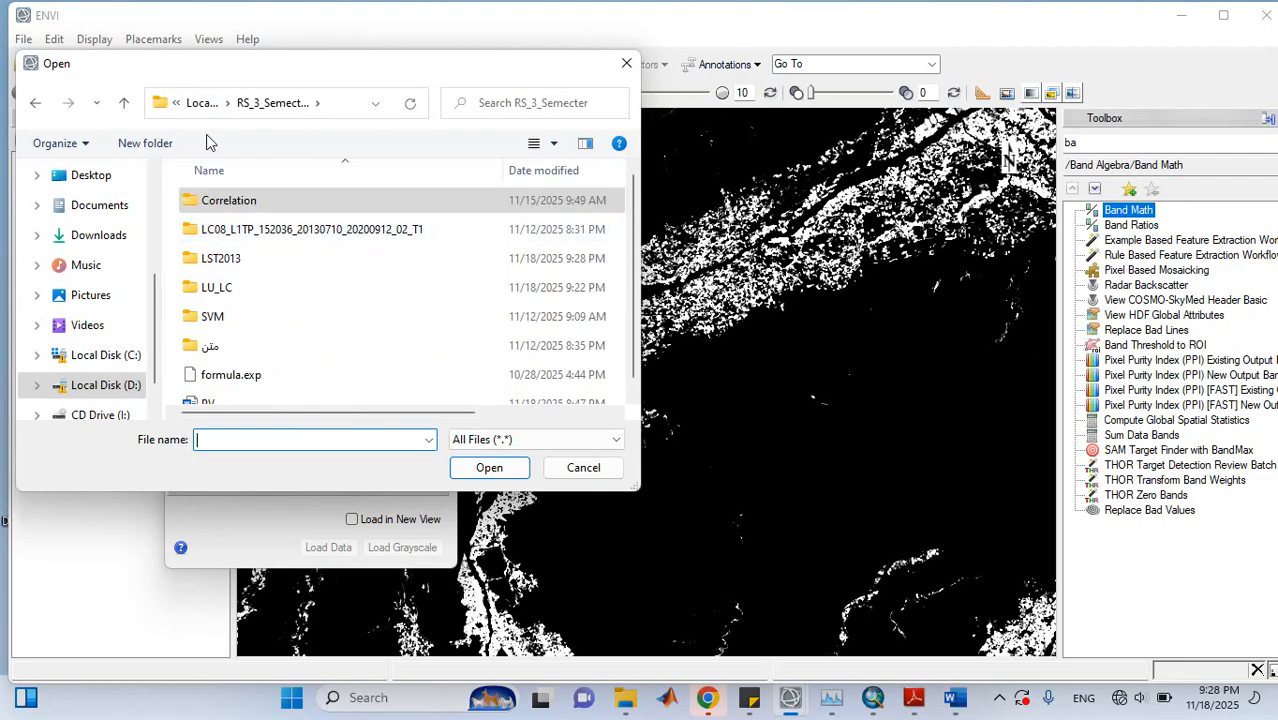
{"action": "left_click", "coordinate": [205, 104]}
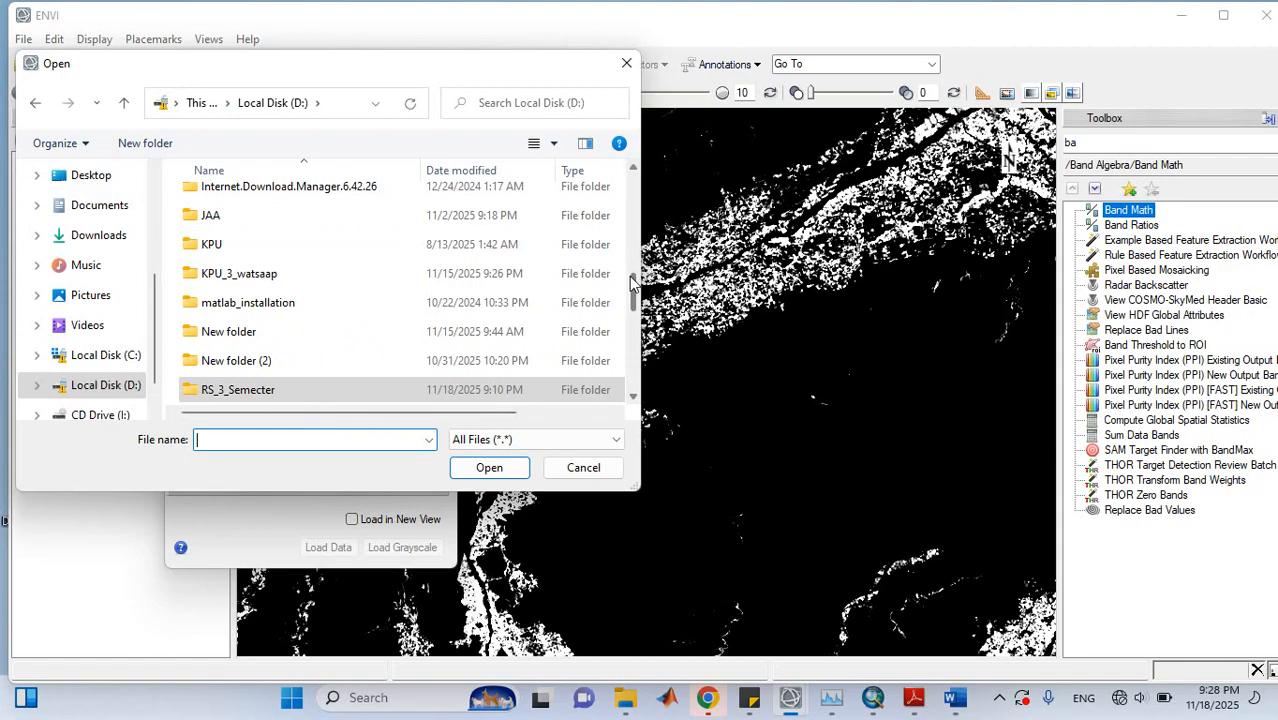
{"action": "scroll", "coordinate": [629, 277], "scroll_direction": "down", "scroll_amount": 2}
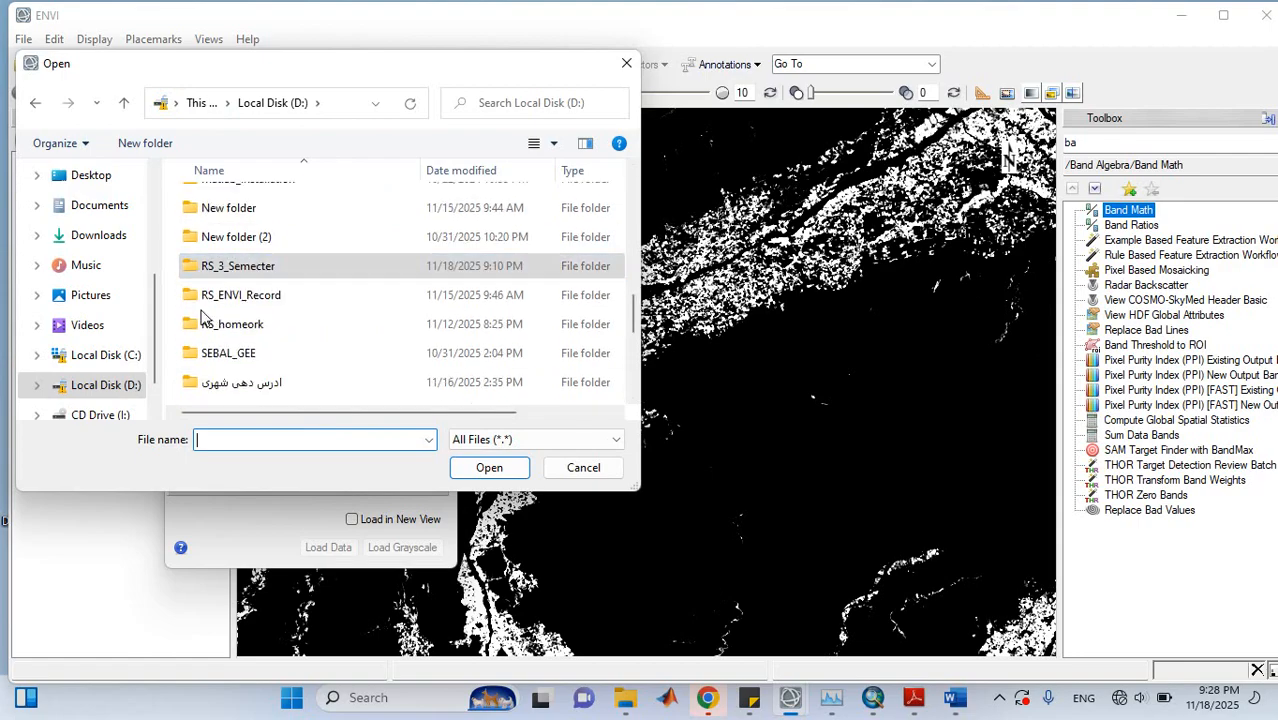
{"action": "double_click", "coordinate": [255, 324]}
{"action": "double_click", "coordinate": [253, 205]}
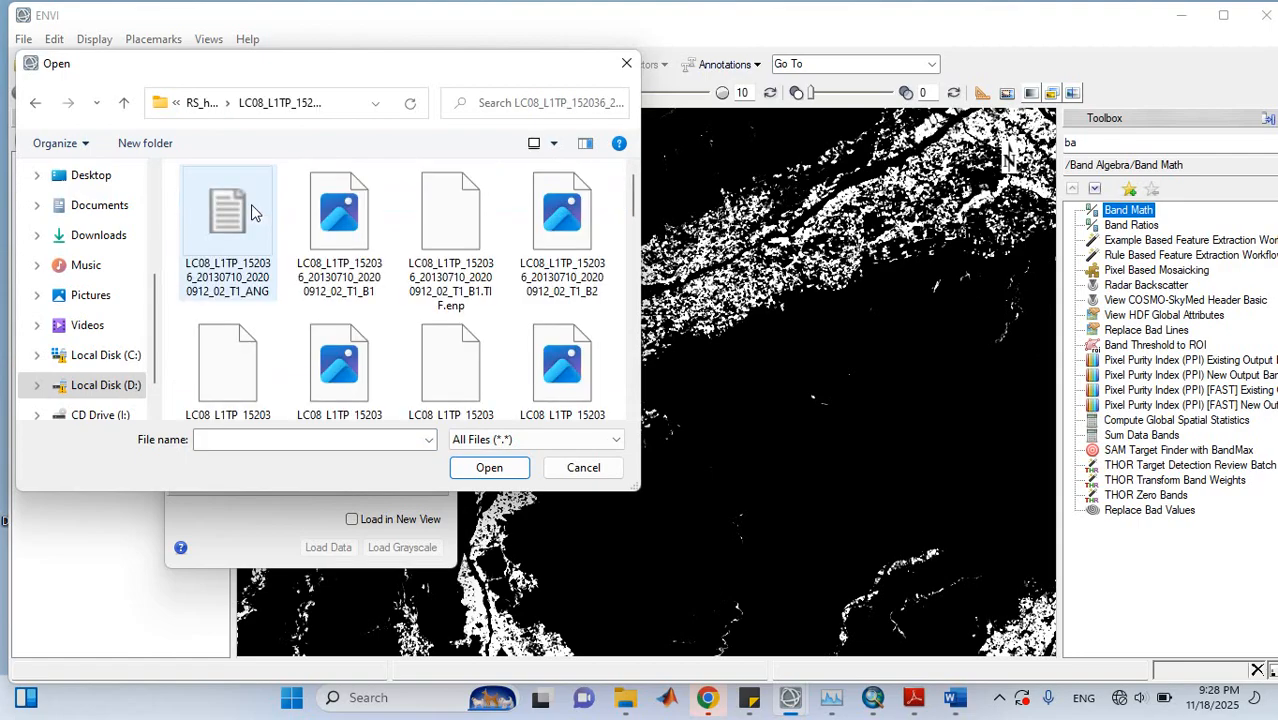
{"action": "left_click_drag", "start_coordinate": [633, 200], "coordinate": [636, 305]}
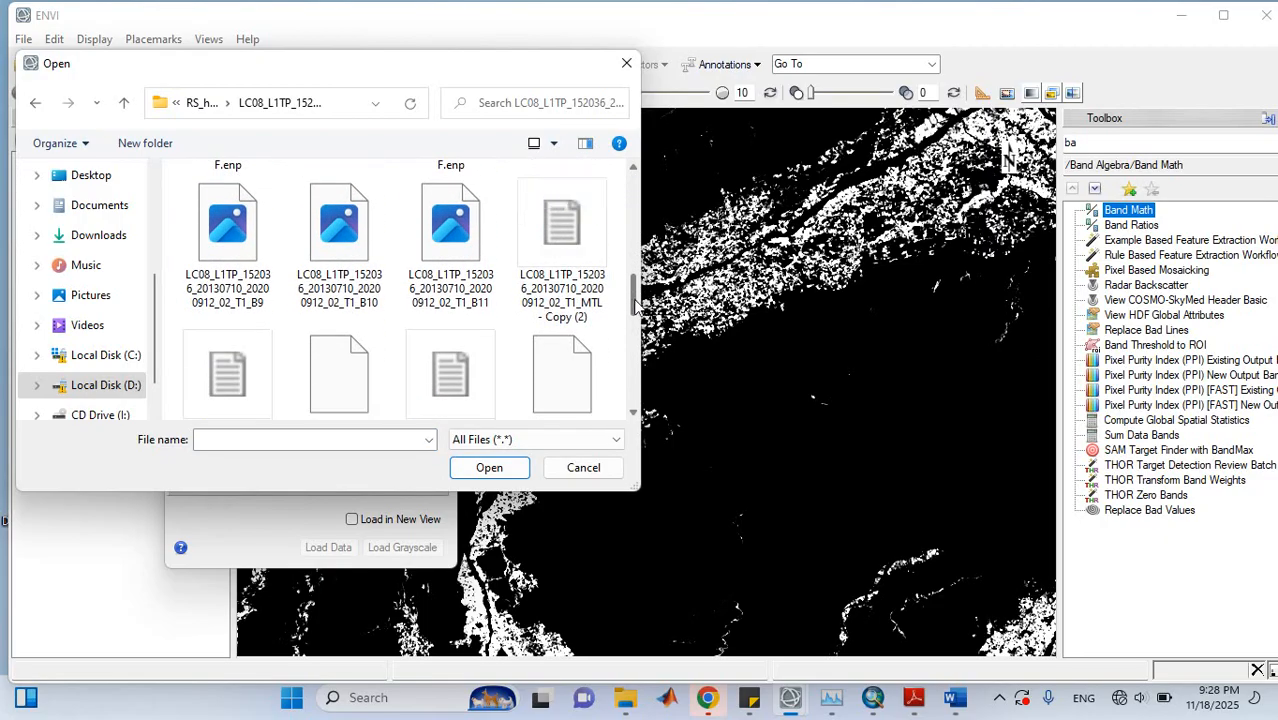
{"action": "left_click", "coordinate": [574, 308]}
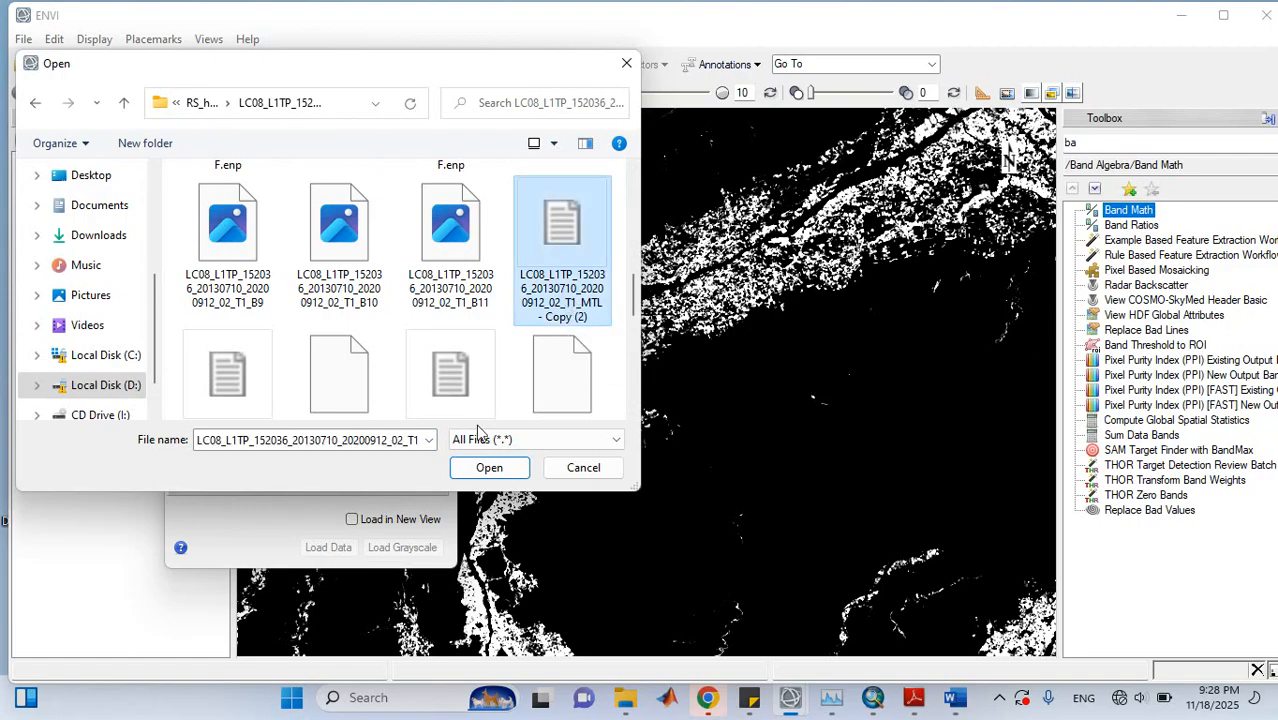
{"action": "left_click", "coordinate": [480, 466]}
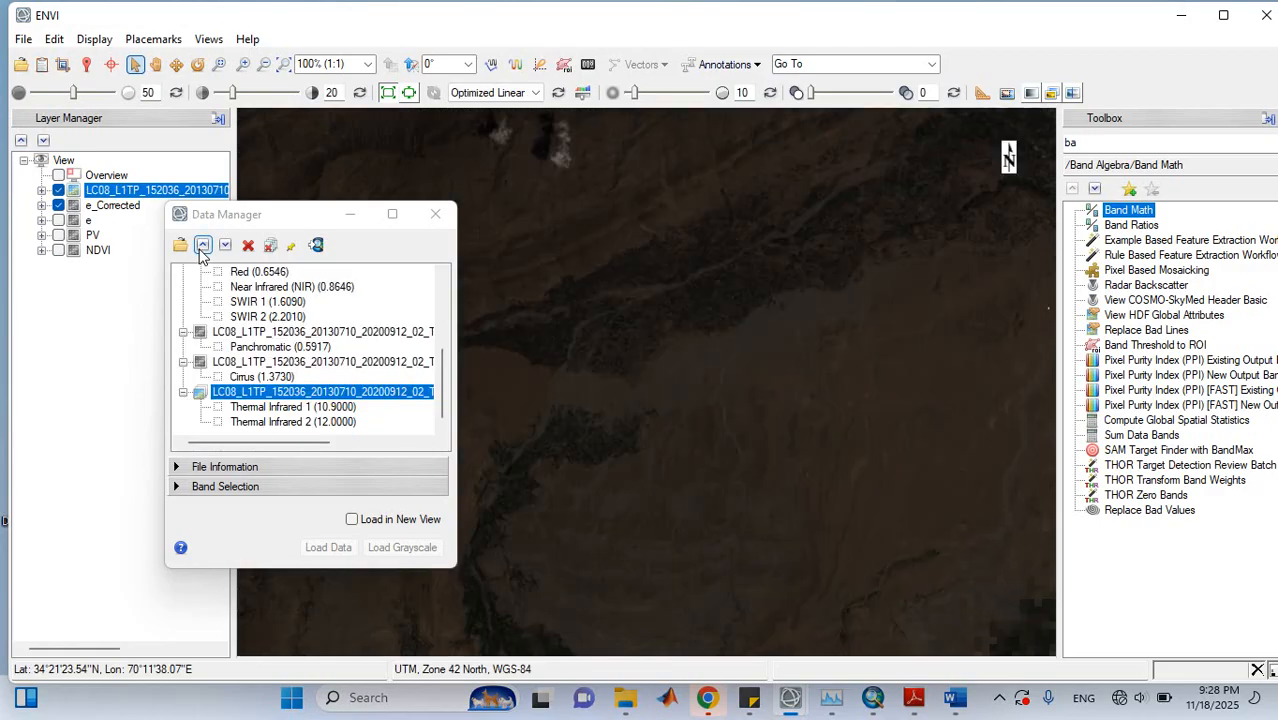
{"action": "left_click", "coordinate": [202, 246]}
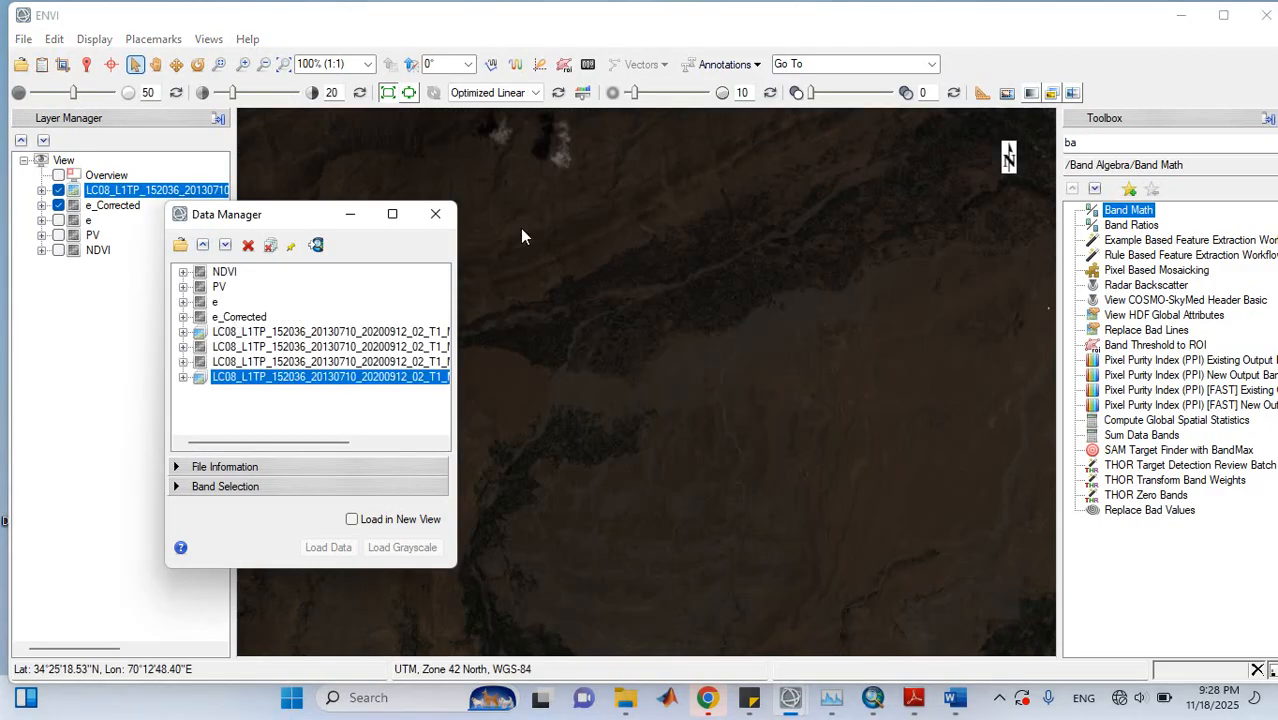
Find and start Radiometric Calibration, selecting the Thermal dataset of the MTL - Copy (2) scene as input
{"action": "left_click", "coordinate": [1112, 143]}
{"action": "key", "text": "BackSpace"}
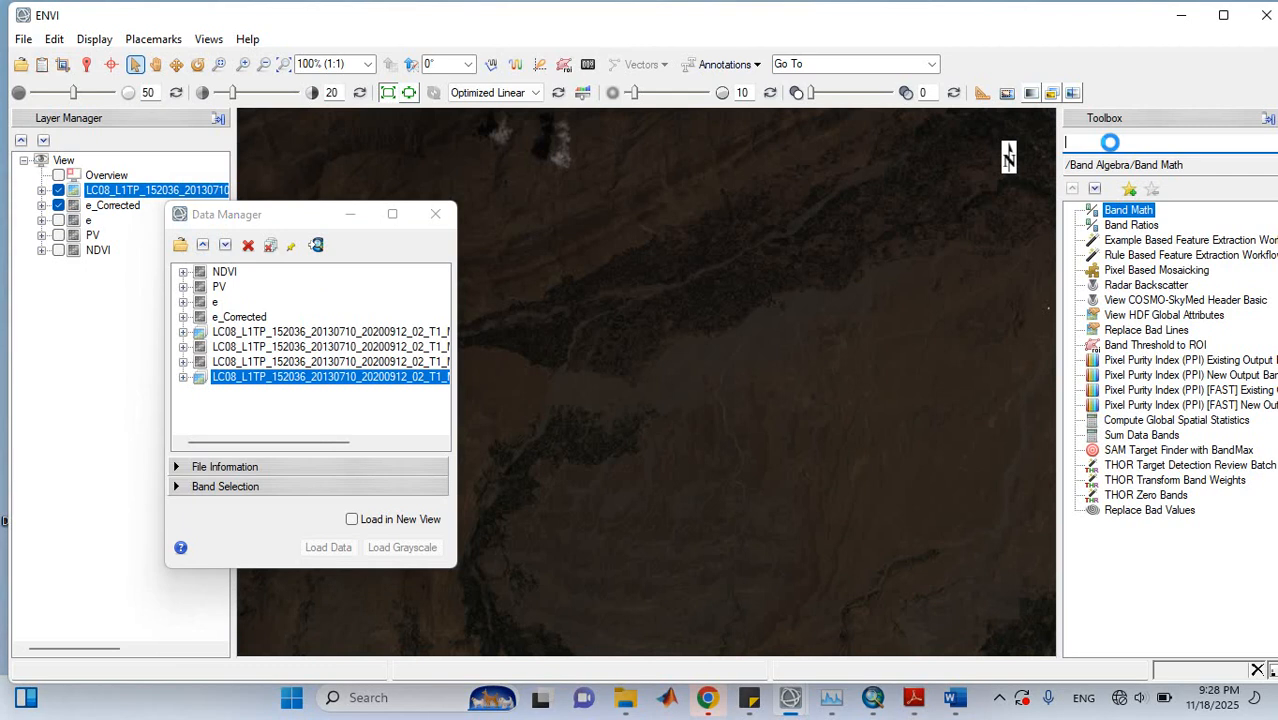
{"action": "type", "text": "radi"}
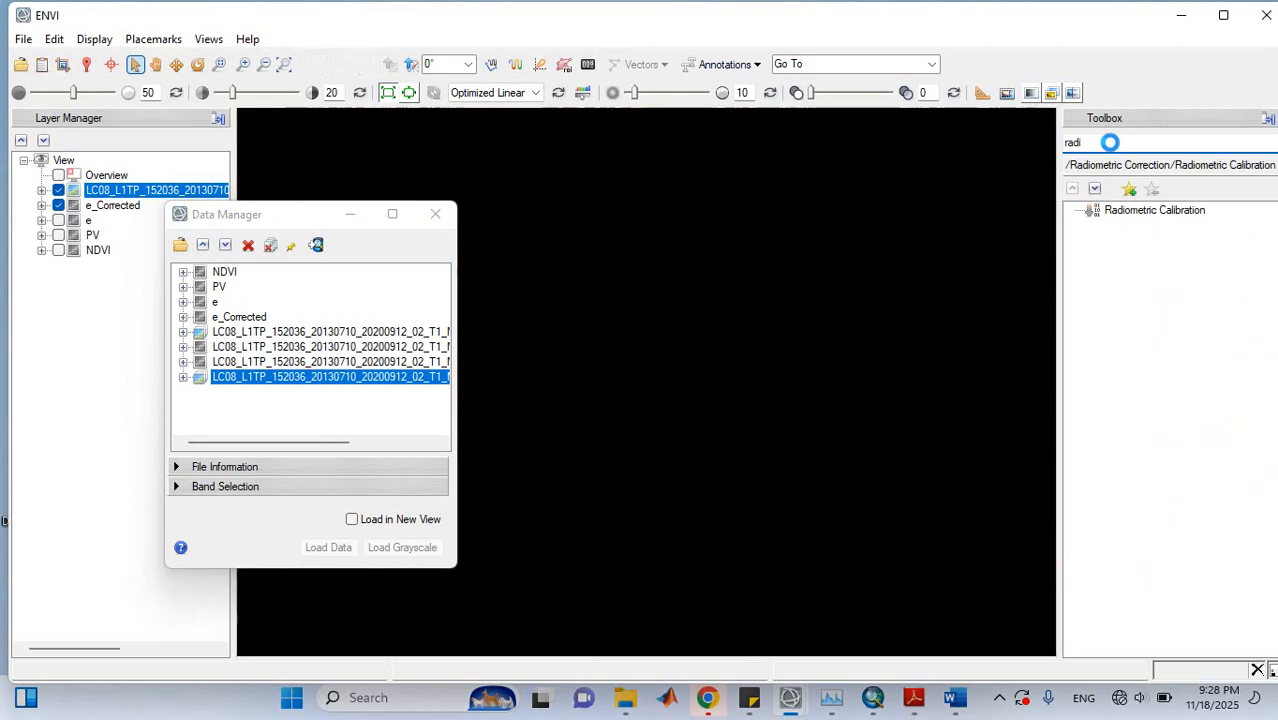
{"action": "double_click", "coordinate": [1120, 211]}
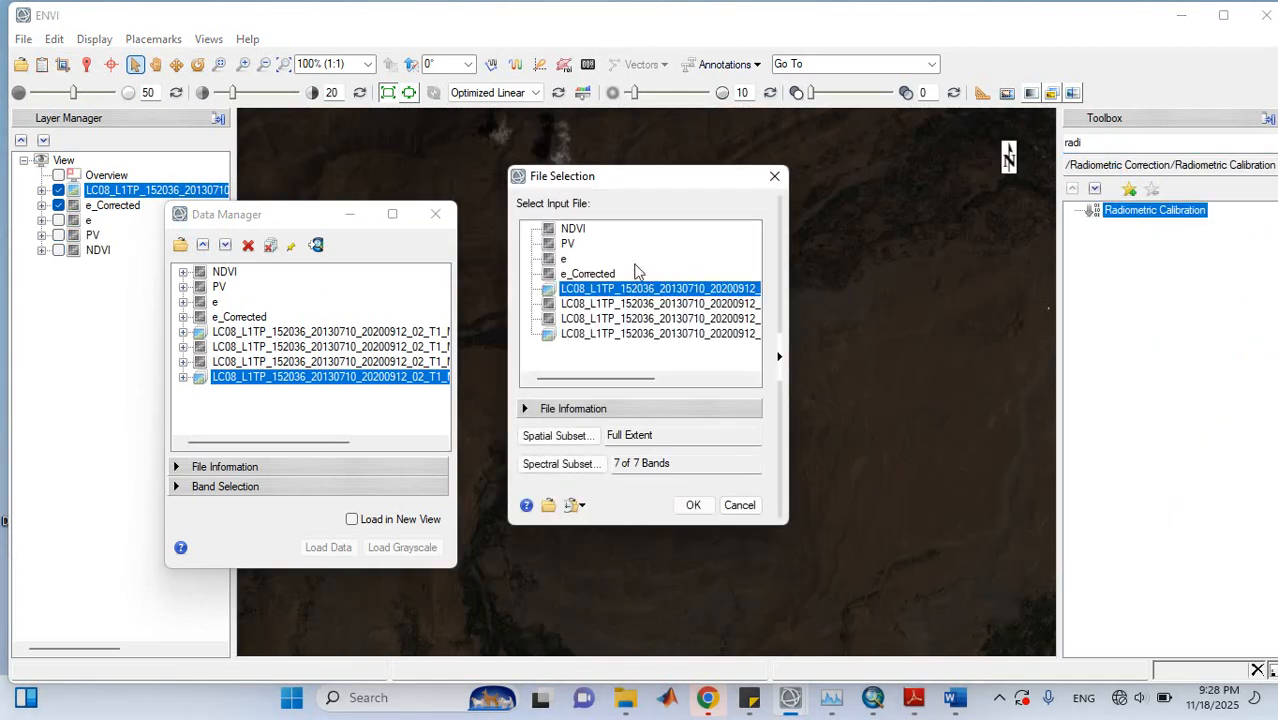
{"action": "left_click_drag", "start_coordinate": [599, 378], "coordinate": [712, 398]}
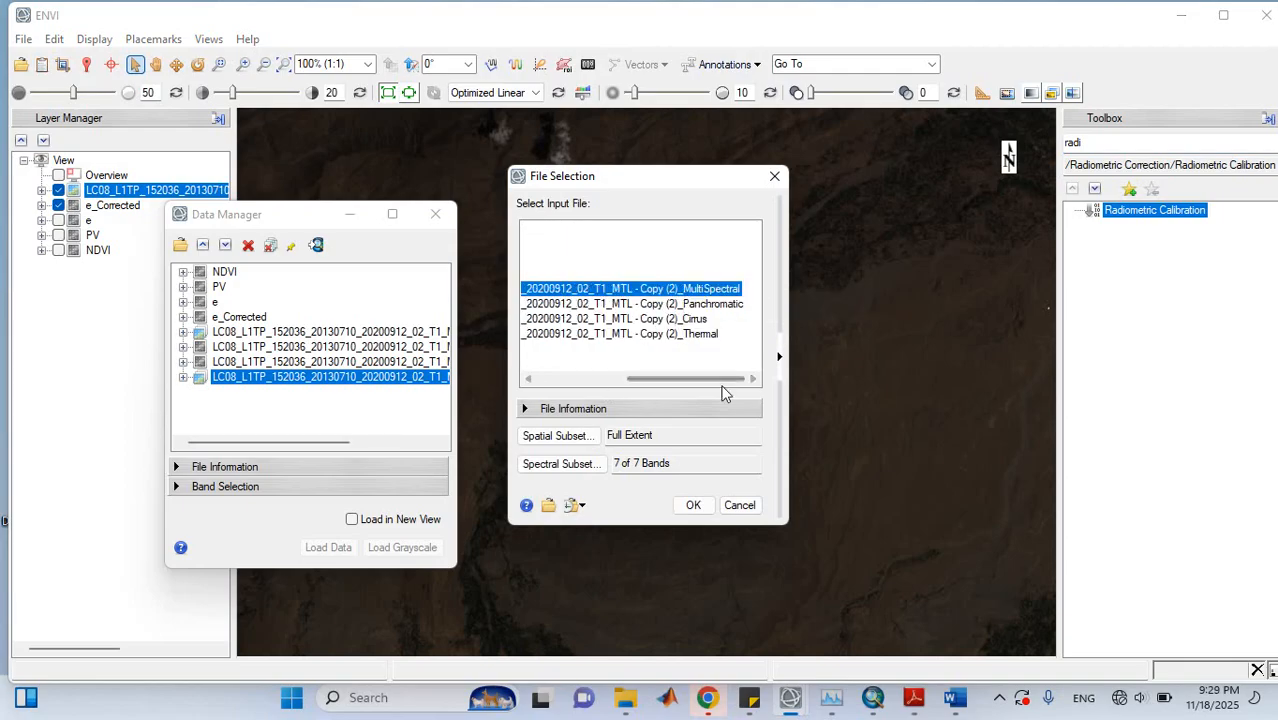
{"action": "left_click", "coordinate": [620, 335]}
{"action": "left_click_drag", "start_coordinate": [646, 375], "coordinate": [542, 377]}
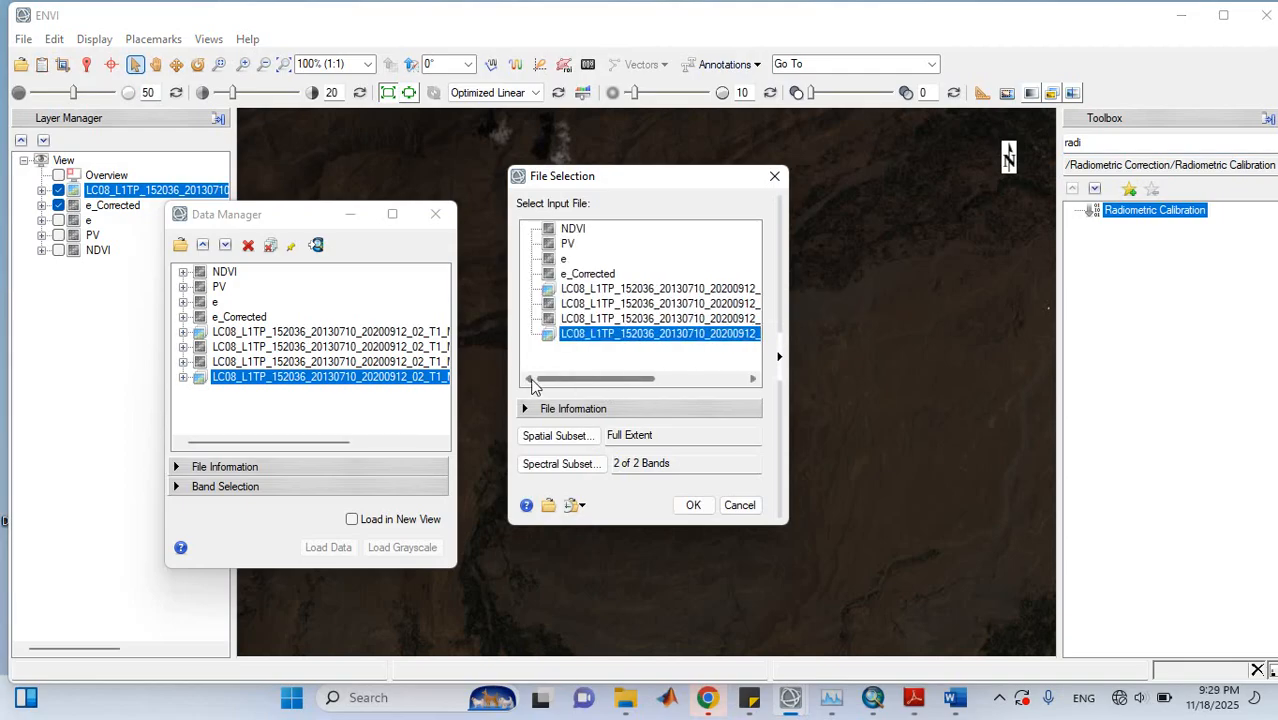
Subset the thermal input spatially to the extent of the NDVI raster and accept the file selection
{"action": "left_click", "coordinate": [545, 438]}
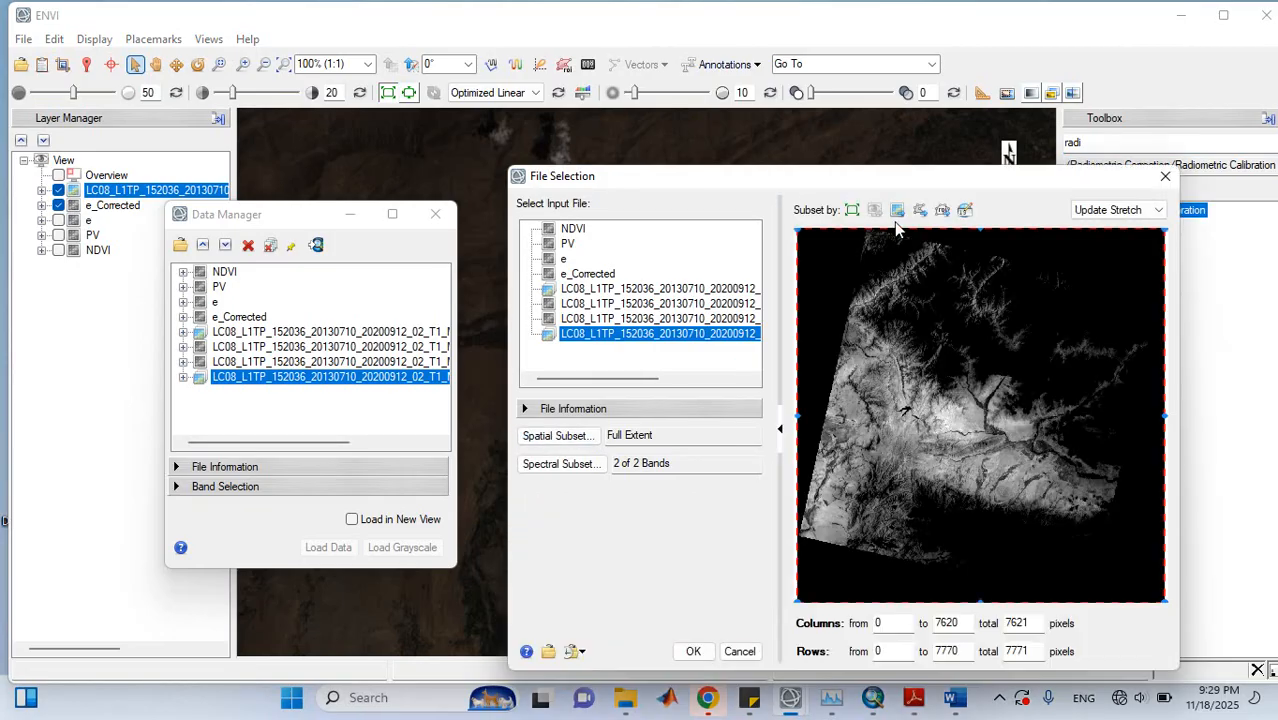
{"action": "left_click", "coordinate": [897, 211]}
{"action": "left_click", "coordinate": [912, 340]}
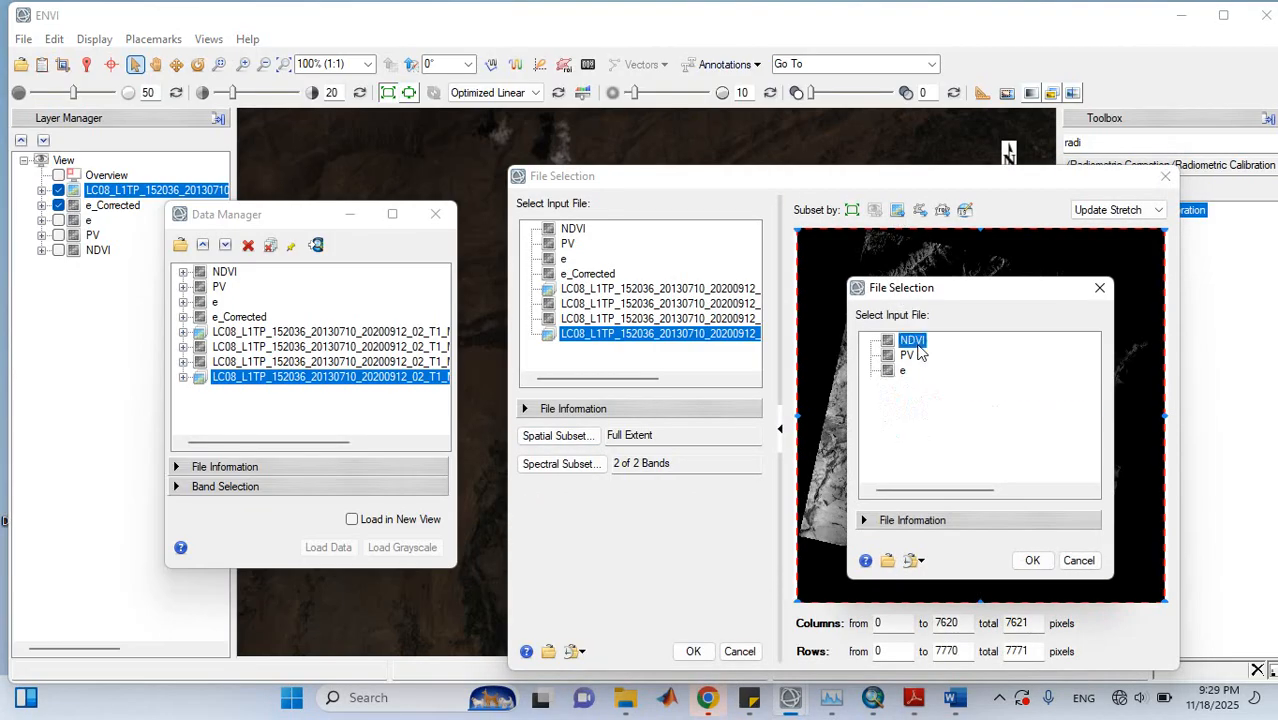
{"action": "left_click", "coordinate": [1032, 560]}
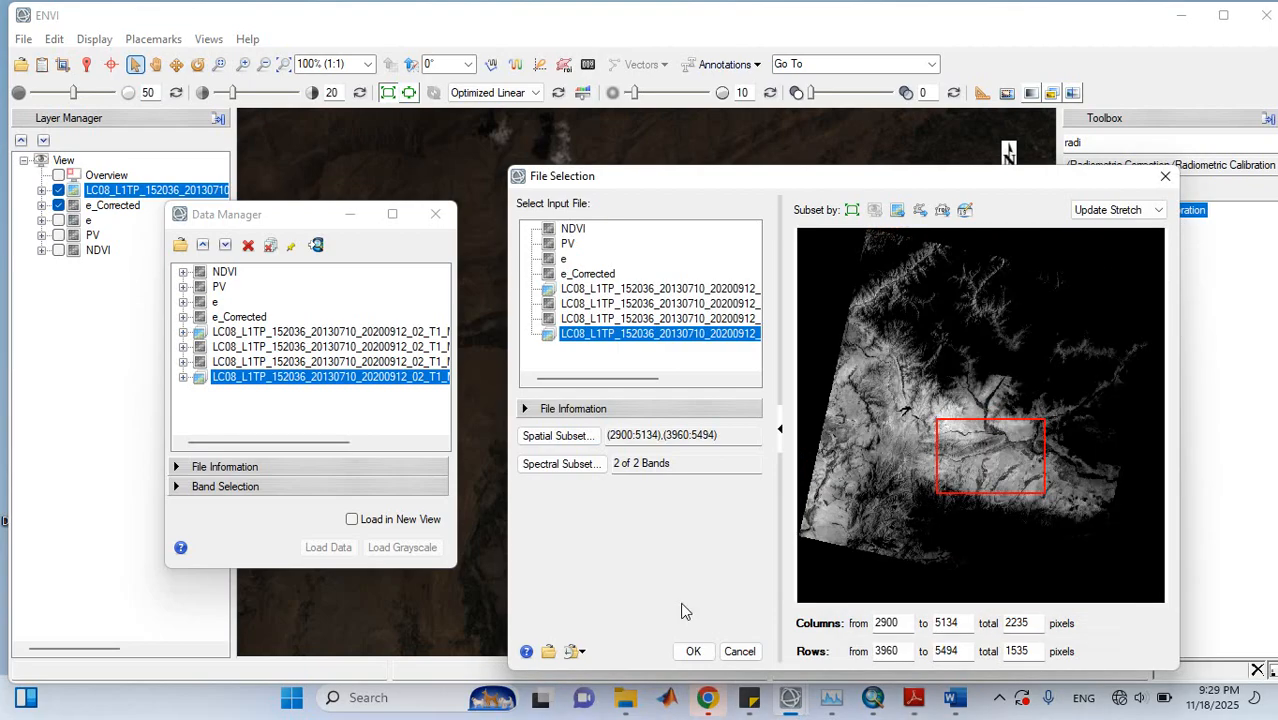
{"action": "left_click", "coordinate": [691, 651]}
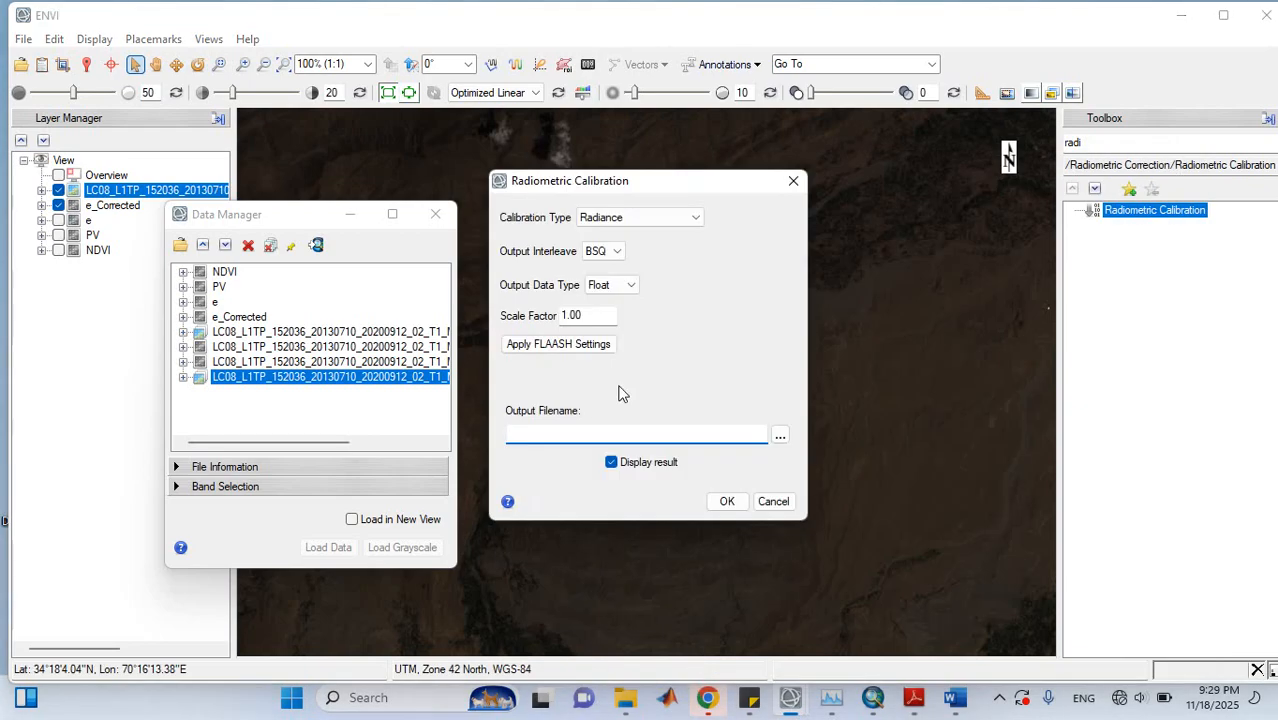
{"action": "left_click", "coordinate": [779, 437]}
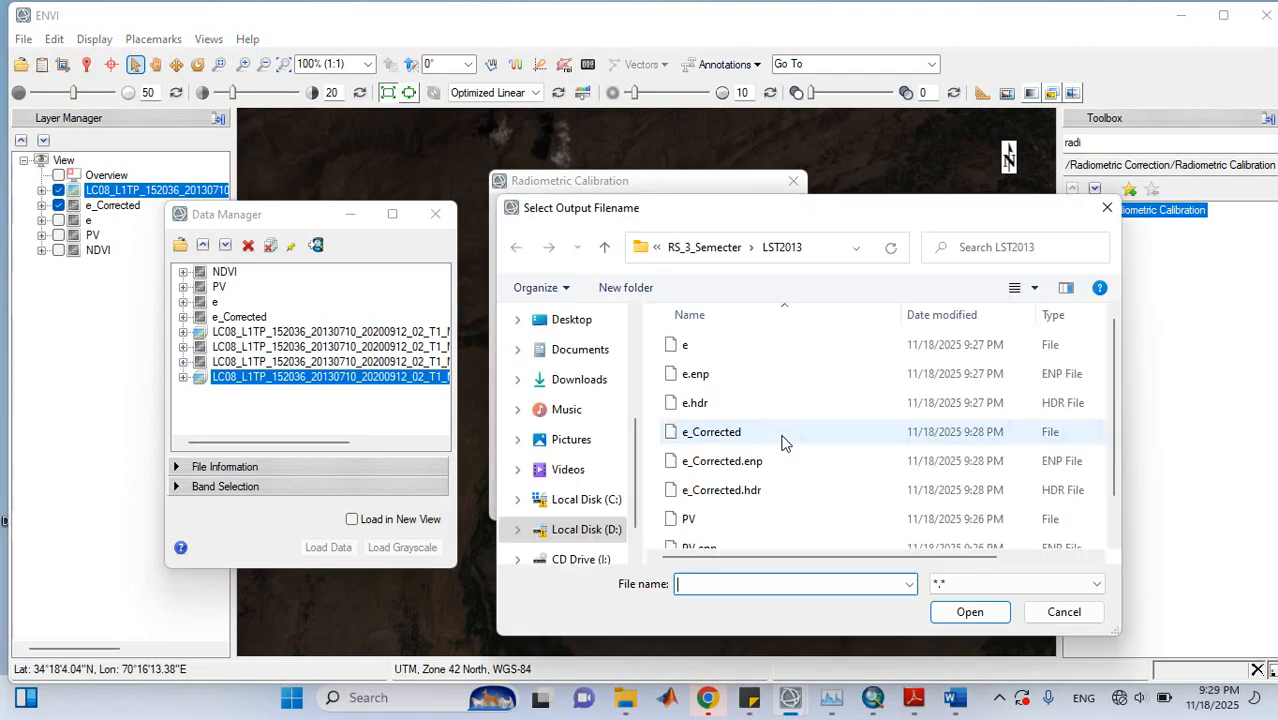
{"action": "left_click_drag", "start_coordinate": [616, 217], "coordinate": [473, 343]}
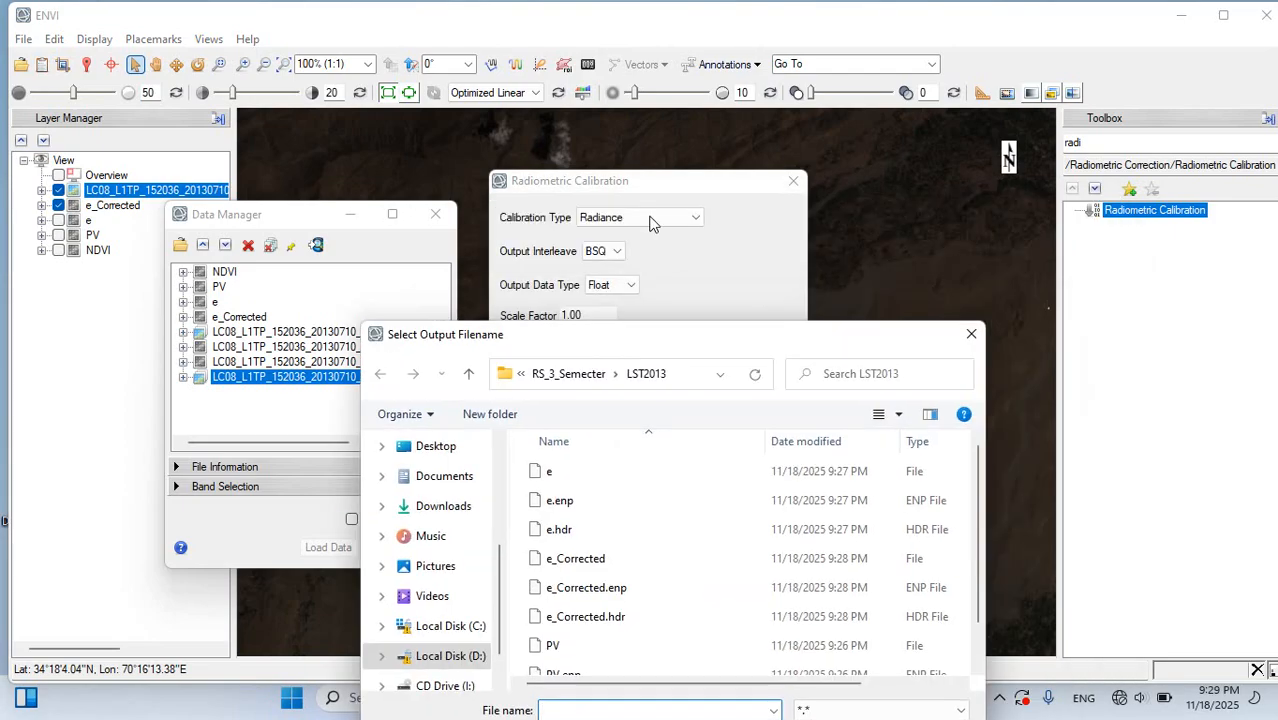
{"action": "left_click", "coordinate": [965, 333]}
{"action": "left_click", "coordinate": [696, 218]}
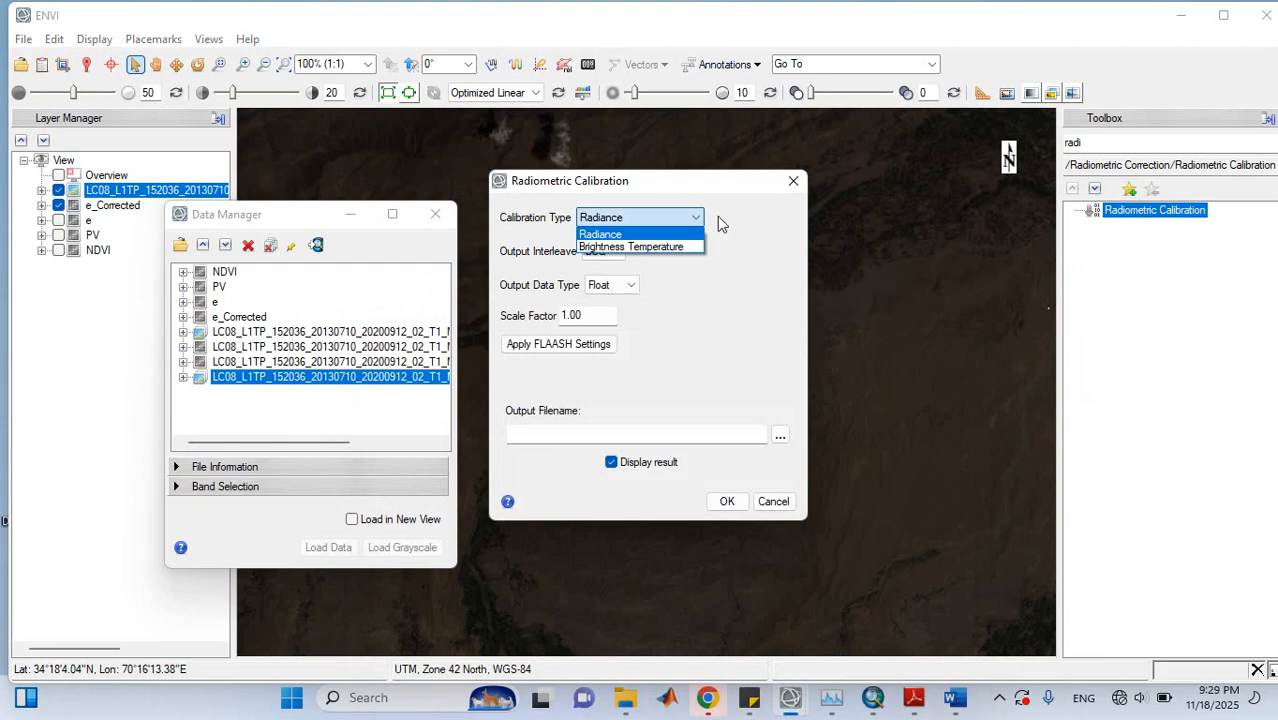
{"action": "left_click", "coordinate": [699, 215]}
Name the calibration output thermal_rad in the LST2013 folder and run the calibration with type Radiance
{"action": "left_click", "coordinate": [780, 435]}
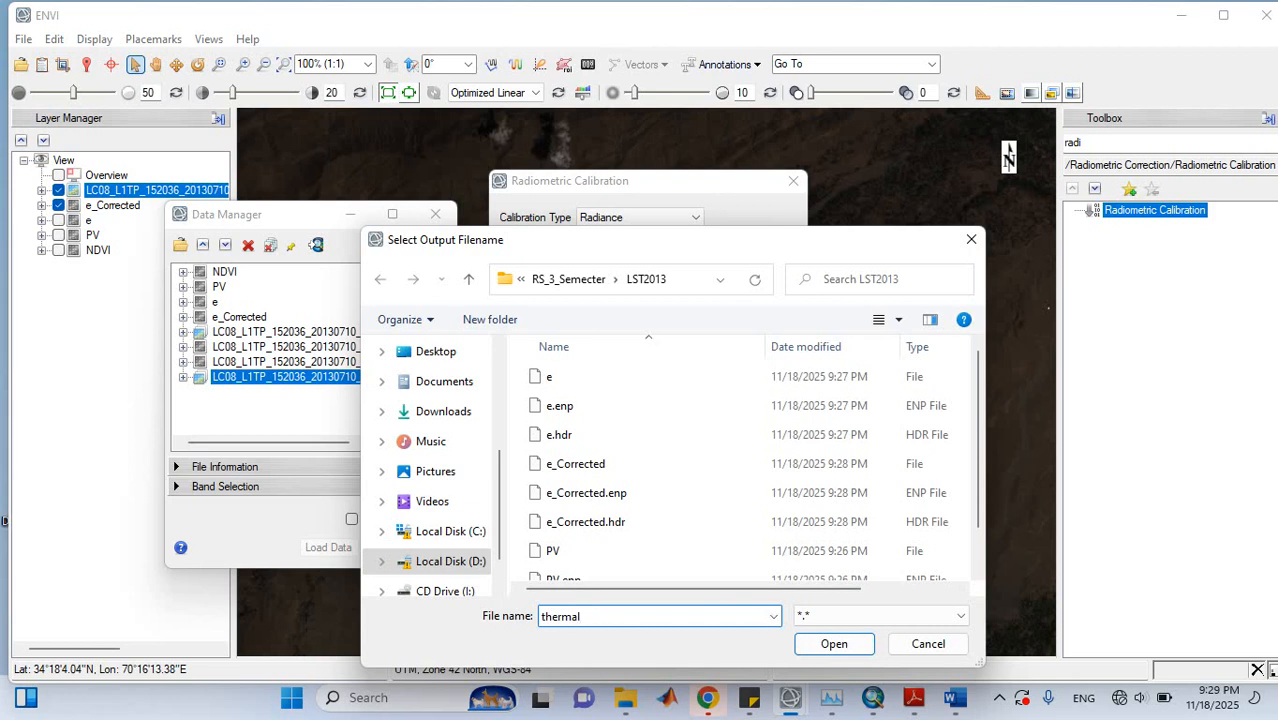
{"action": "key", "text": "Return"}
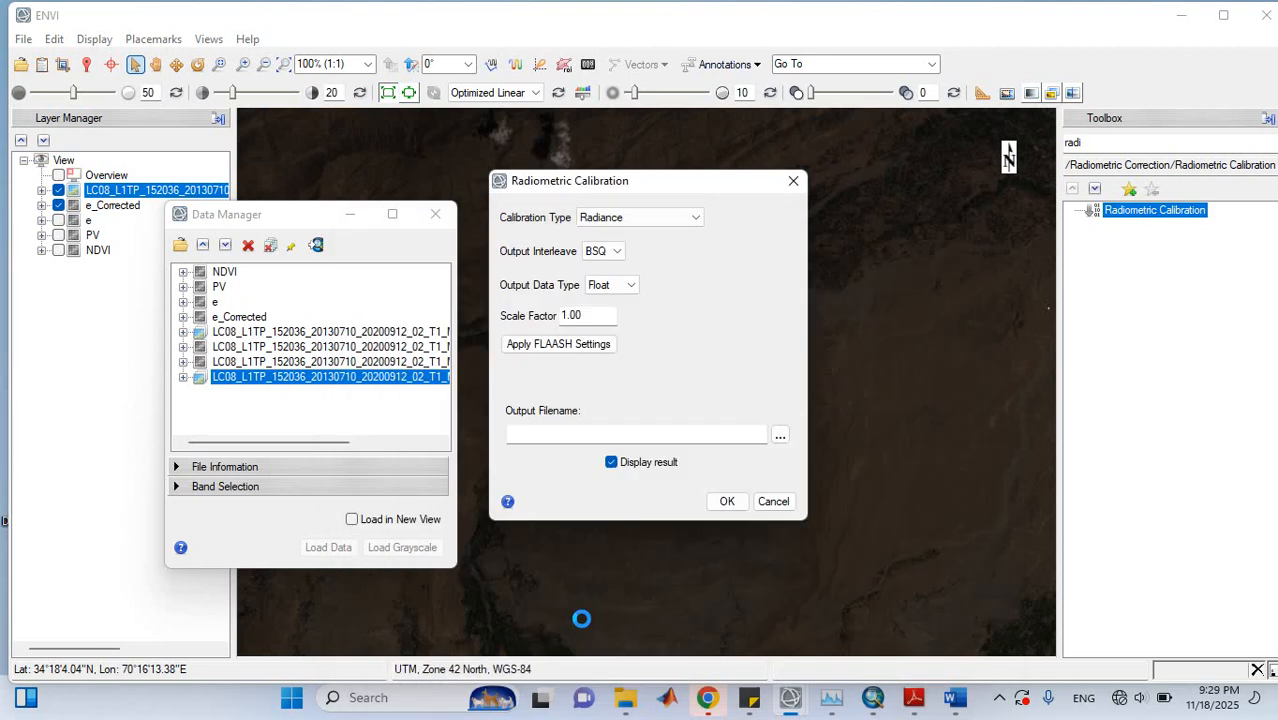
{"action": "left_click", "coordinate": [724, 501]}
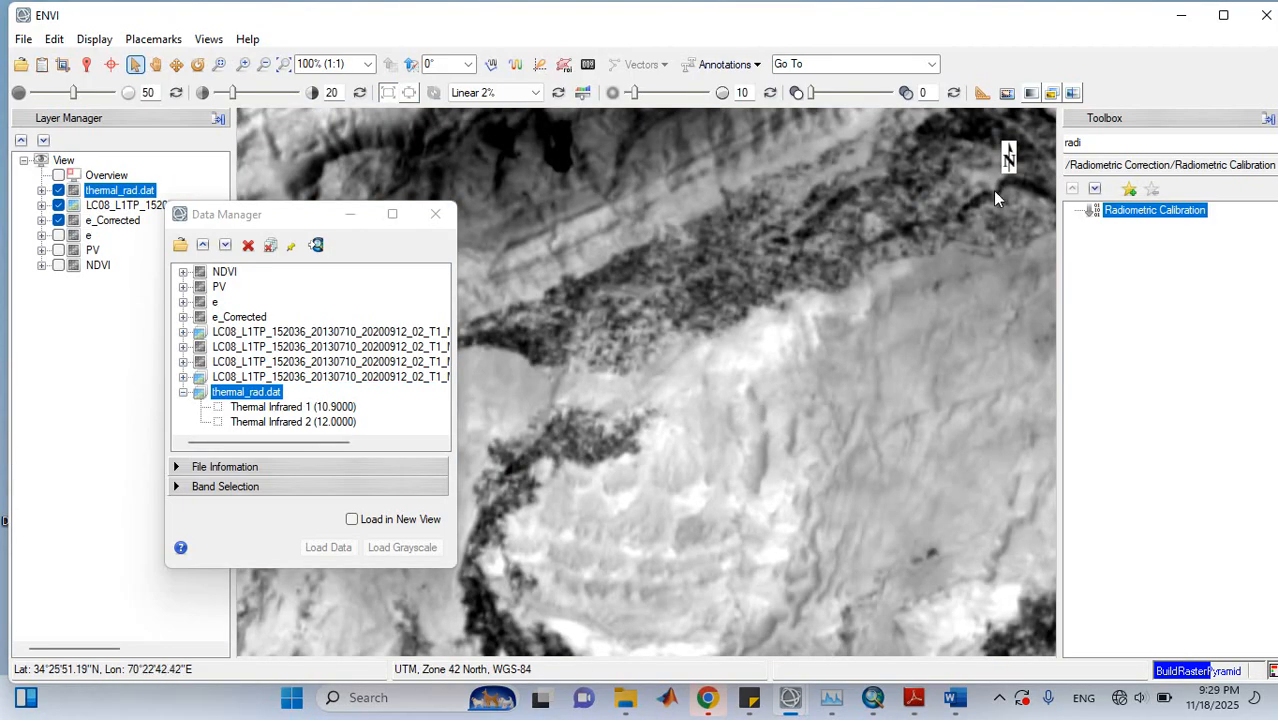
Restart Radiometric Calibration on the Thermal dataset of the MTL - Copy (2) scene and subset it spatially to the NDVI raster
{"action": "double_click", "coordinate": [1140, 211]}
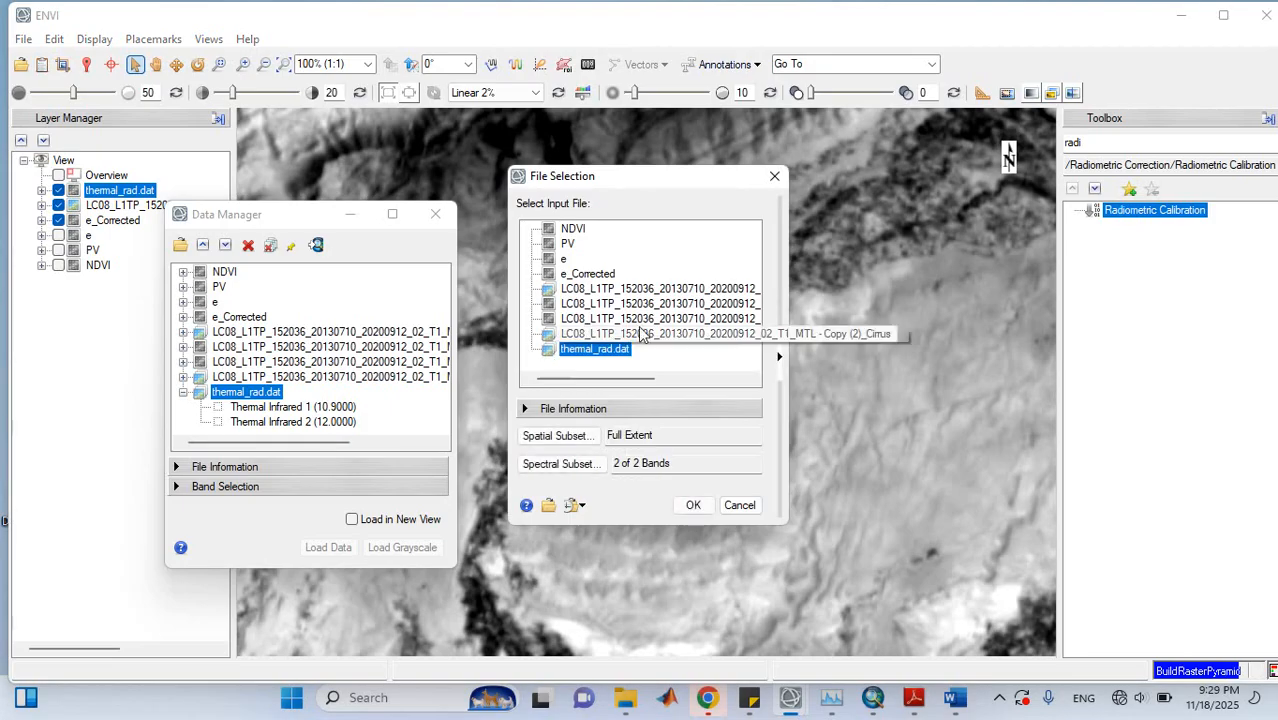
{"action": "left_click_drag", "start_coordinate": [592, 378], "coordinate": [704, 380]}
{"action": "left_click", "coordinate": [622, 333]}
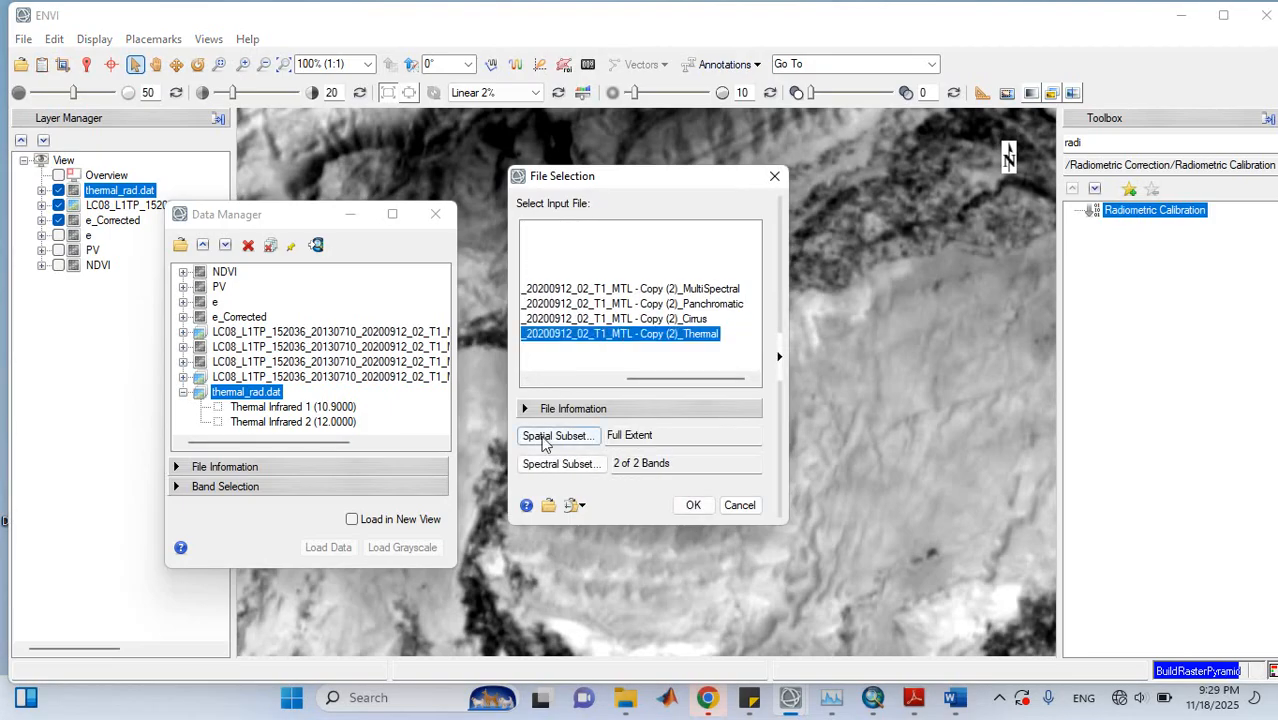
{"action": "left_click", "coordinate": [556, 436]}
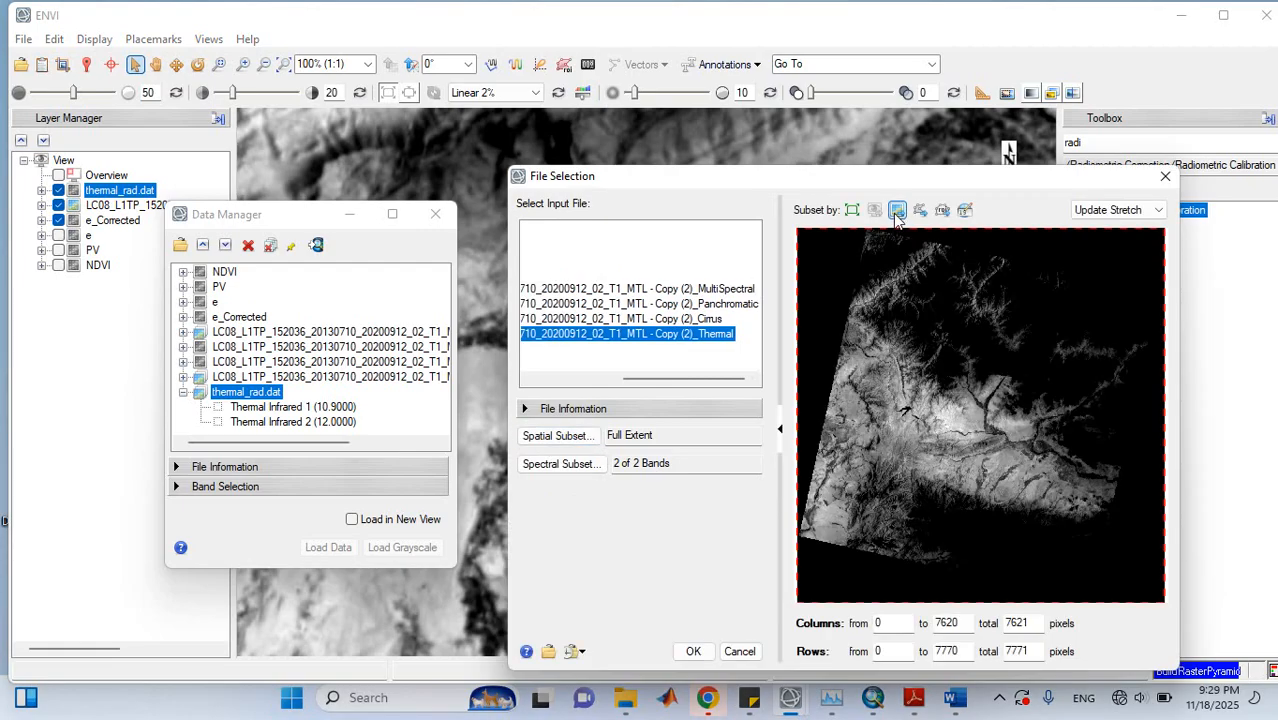
{"action": "left_click", "coordinate": [897, 210]}
{"action": "left_click", "coordinate": [910, 341]}
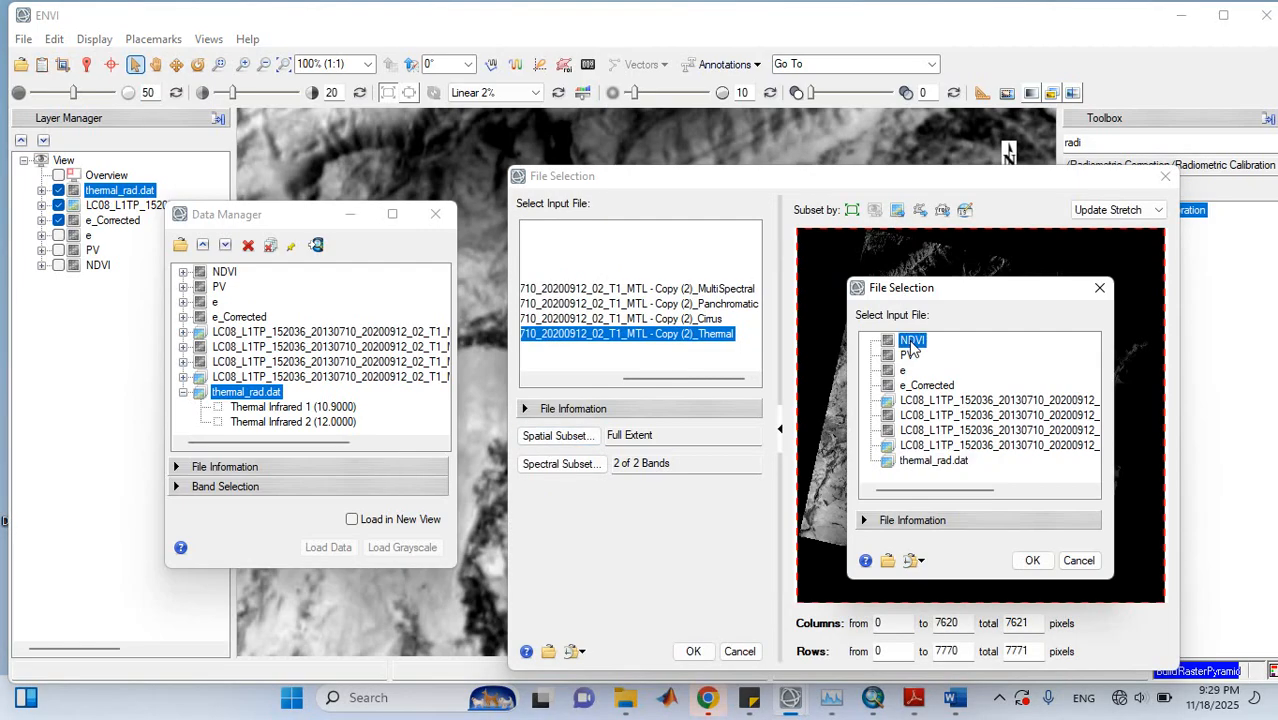
{"action": "left_click", "coordinate": [1032, 561]}
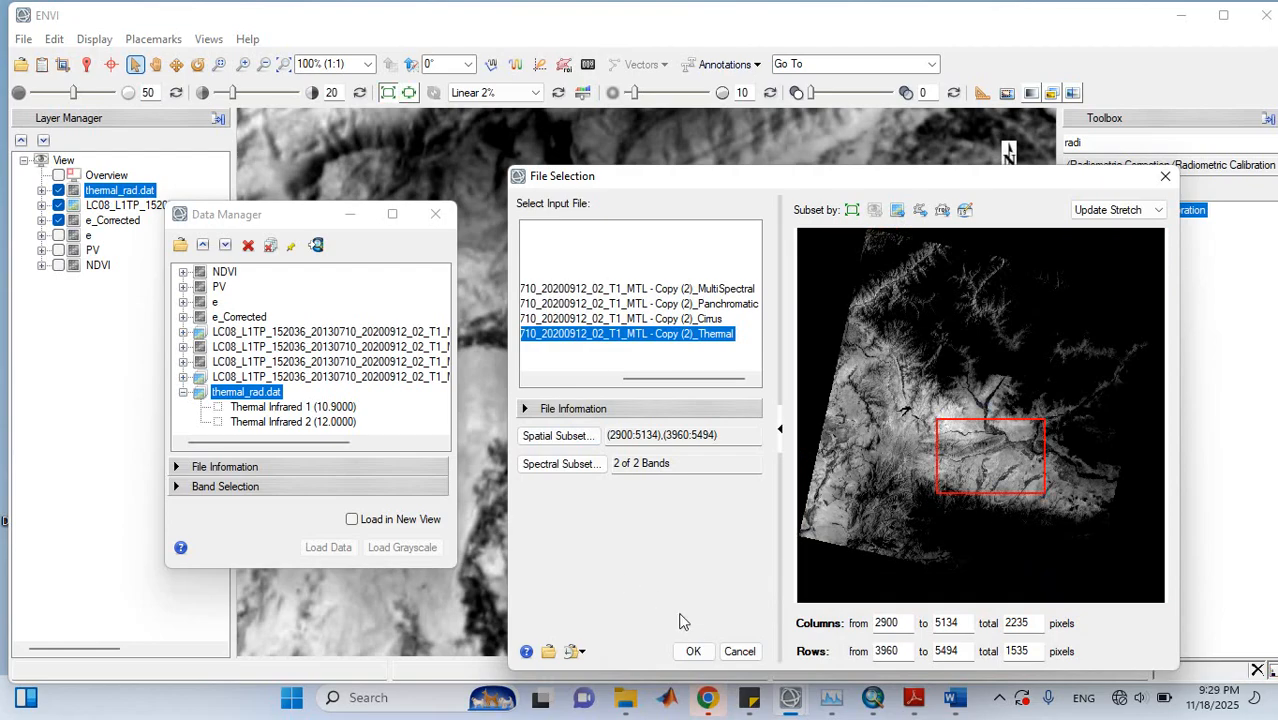
Accept the subsetted thermal input, set the calibration type to Brightness Temperature, name the output BT in the LST2013 folder and run it
{"action": "left_click", "coordinate": [693, 651]}
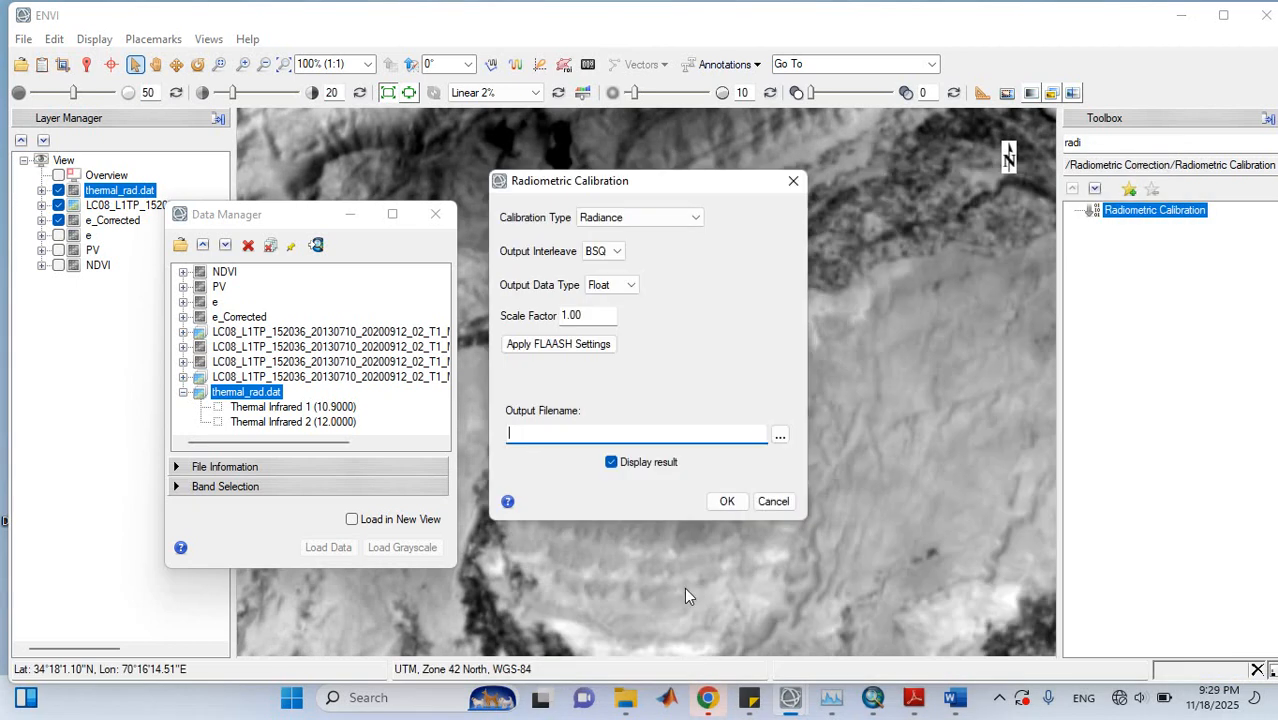
{"action": "left_click", "coordinate": [670, 218]}
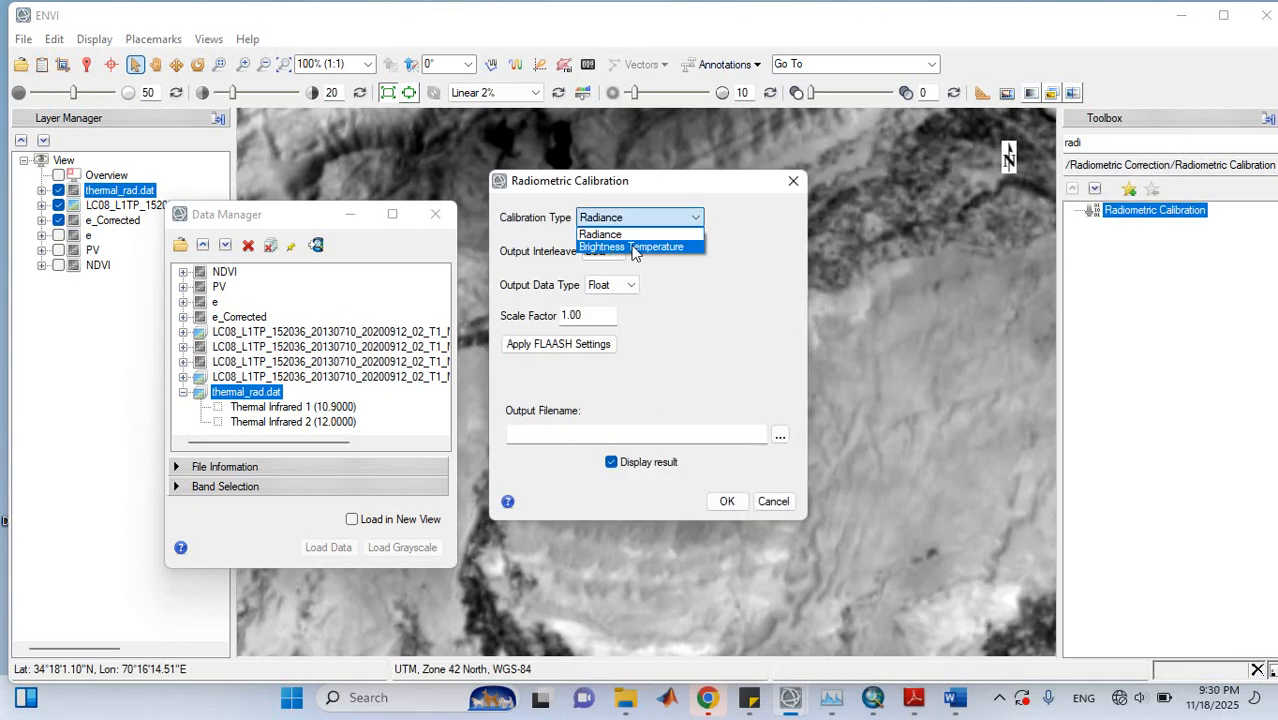
{"action": "left_click", "coordinate": [646, 247]}
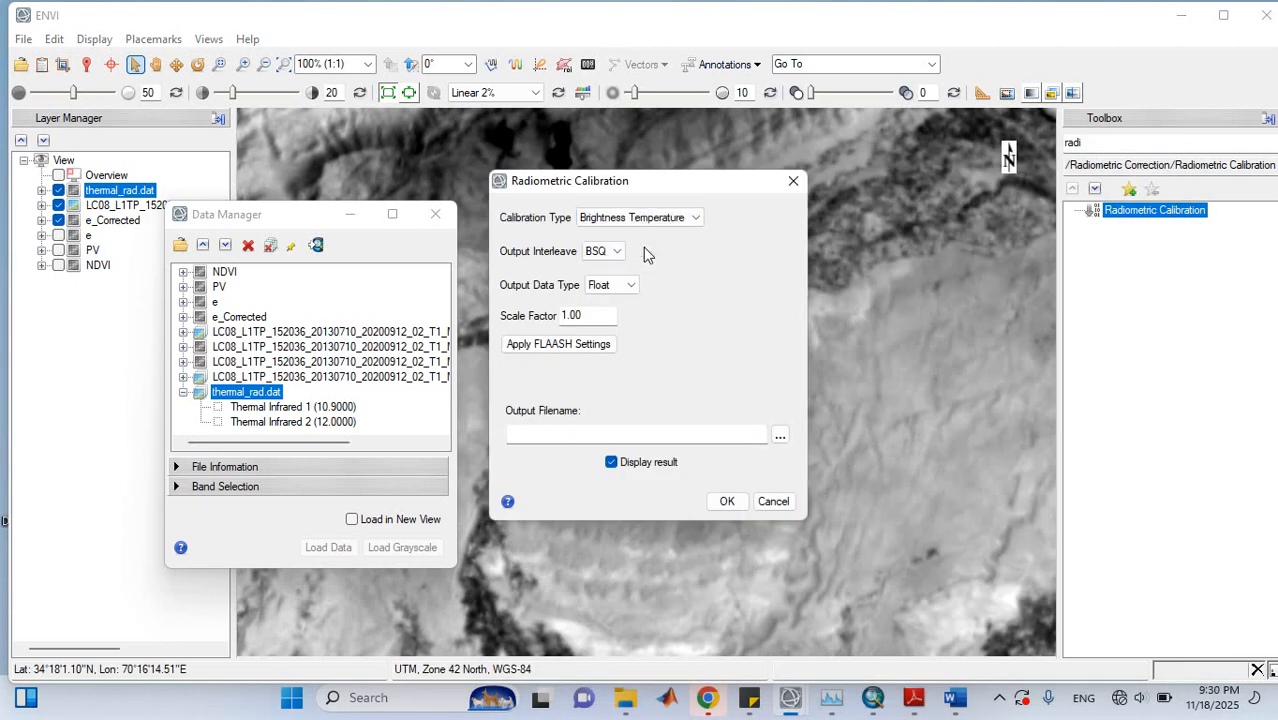
{"action": "left_click", "coordinate": [777, 433]}
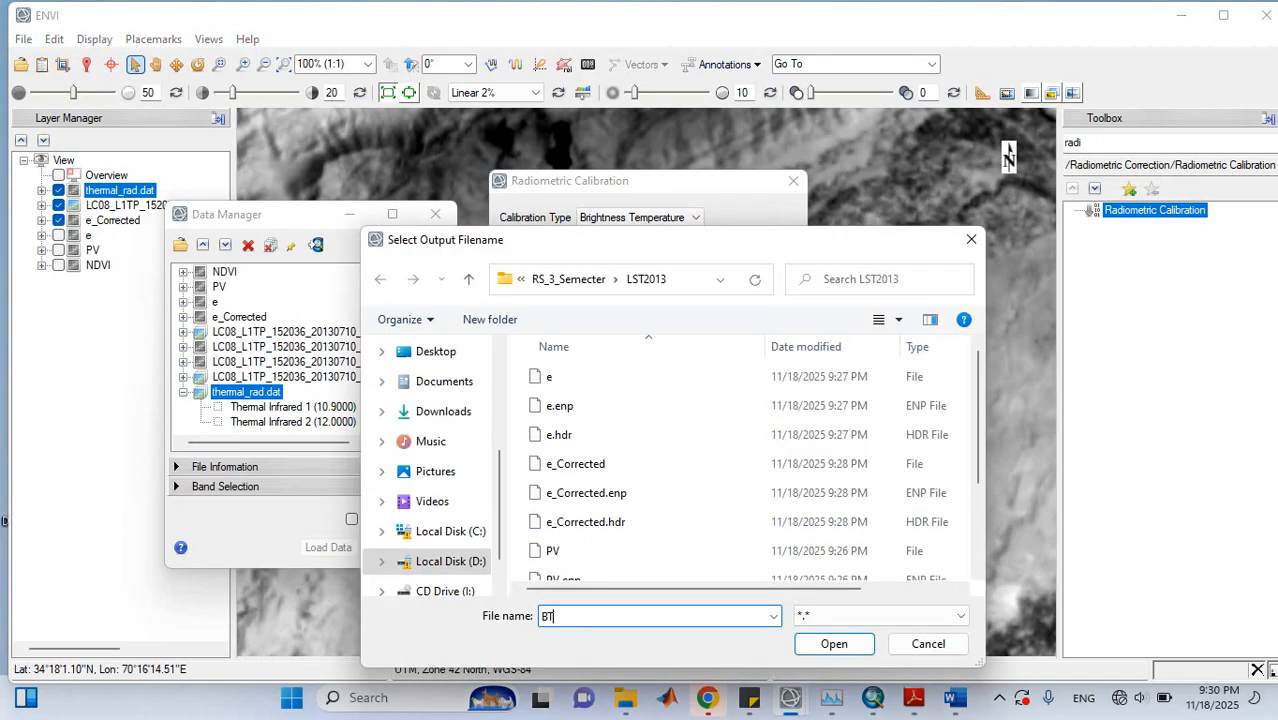
{"action": "key", "text": "Return"}
{"action": "left_click", "coordinate": [726, 502]}
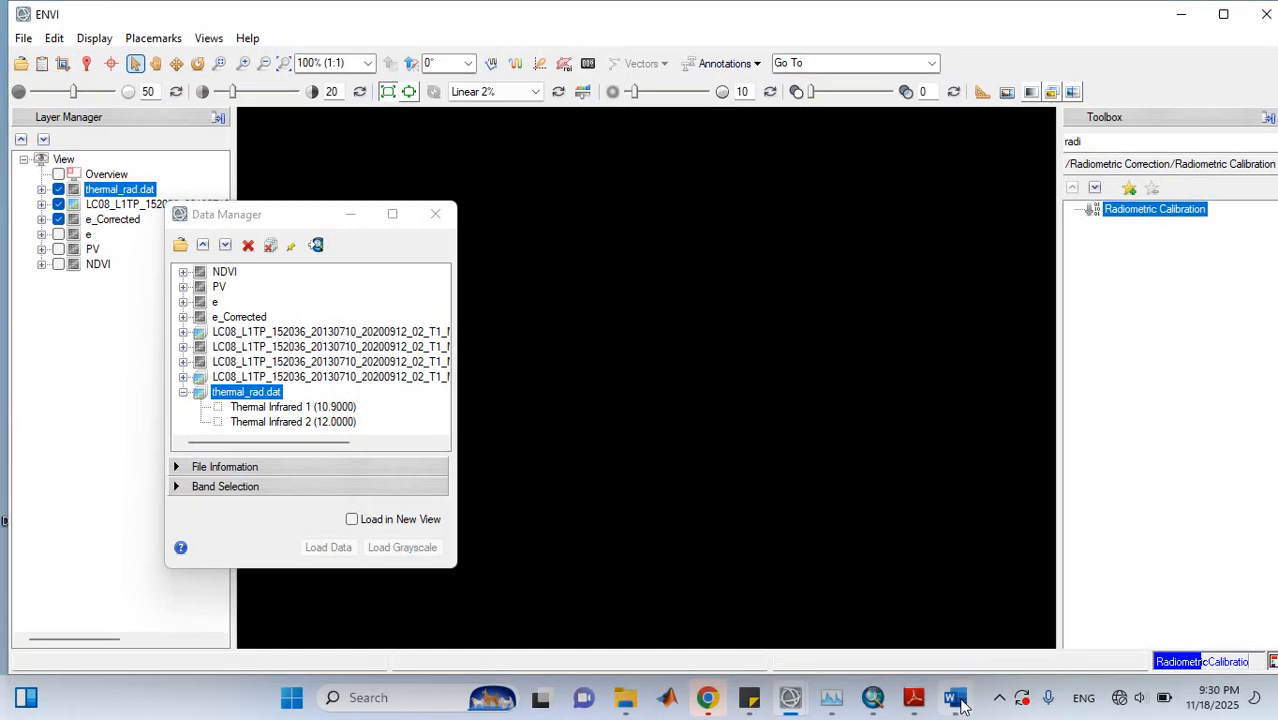
Switch to the PV notes in Word and review the lines on thermal radiance, BT and layer stacking
{"action": "left_click", "coordinate": [957, 700]}
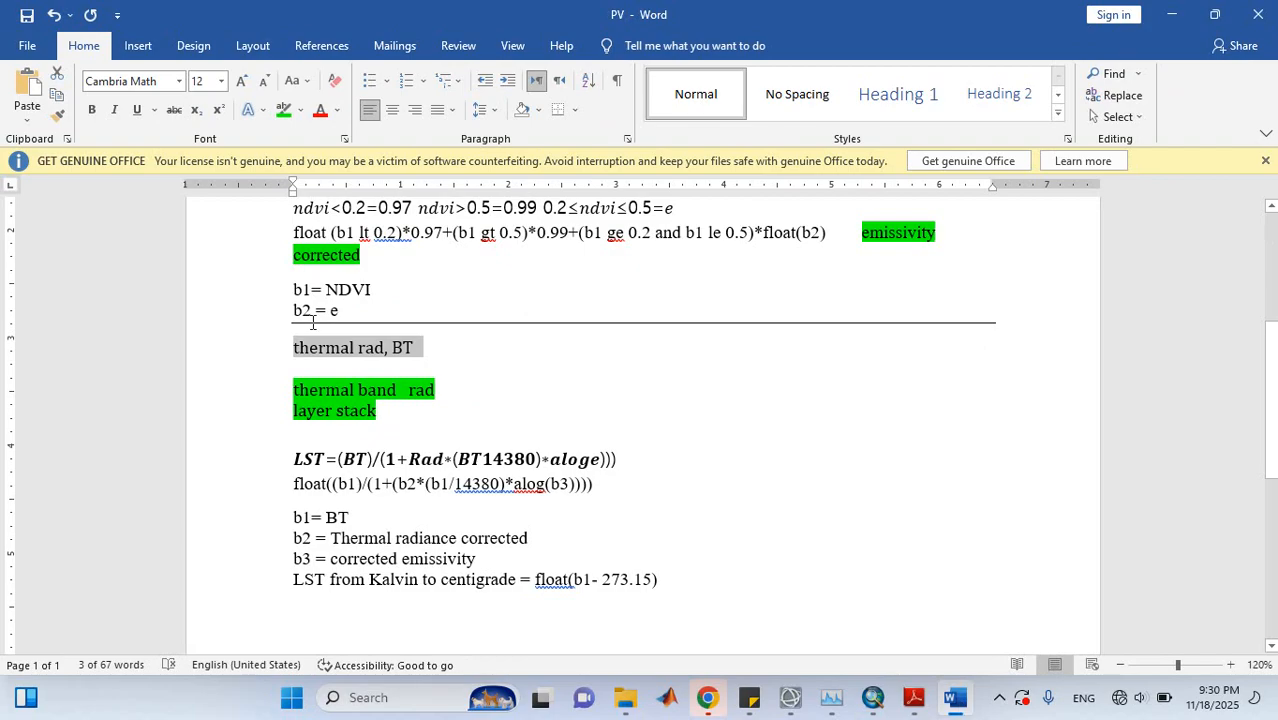
{"action": "left_click_drag", "start_coordinate": [296, 390], "coordinate": [432, 397]}
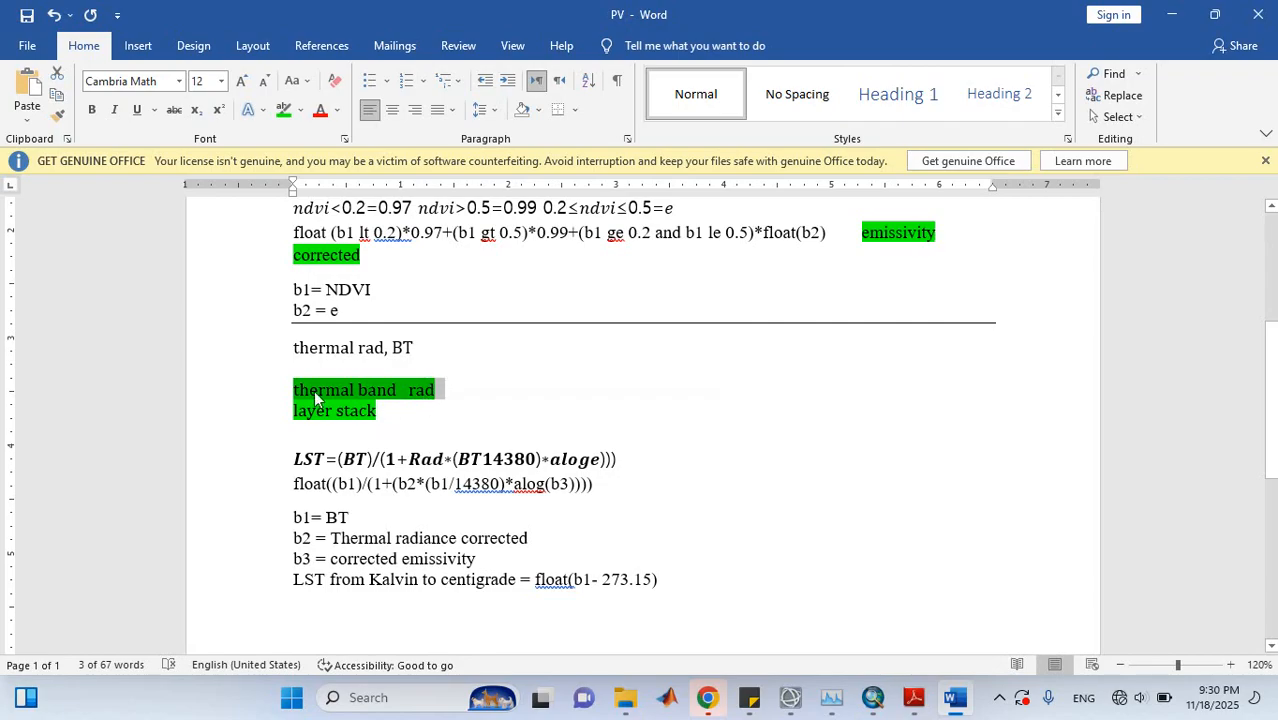
{"action": "left_click_drag", "start_coordinate": [389, 347], "coordinate": [416, 347]}
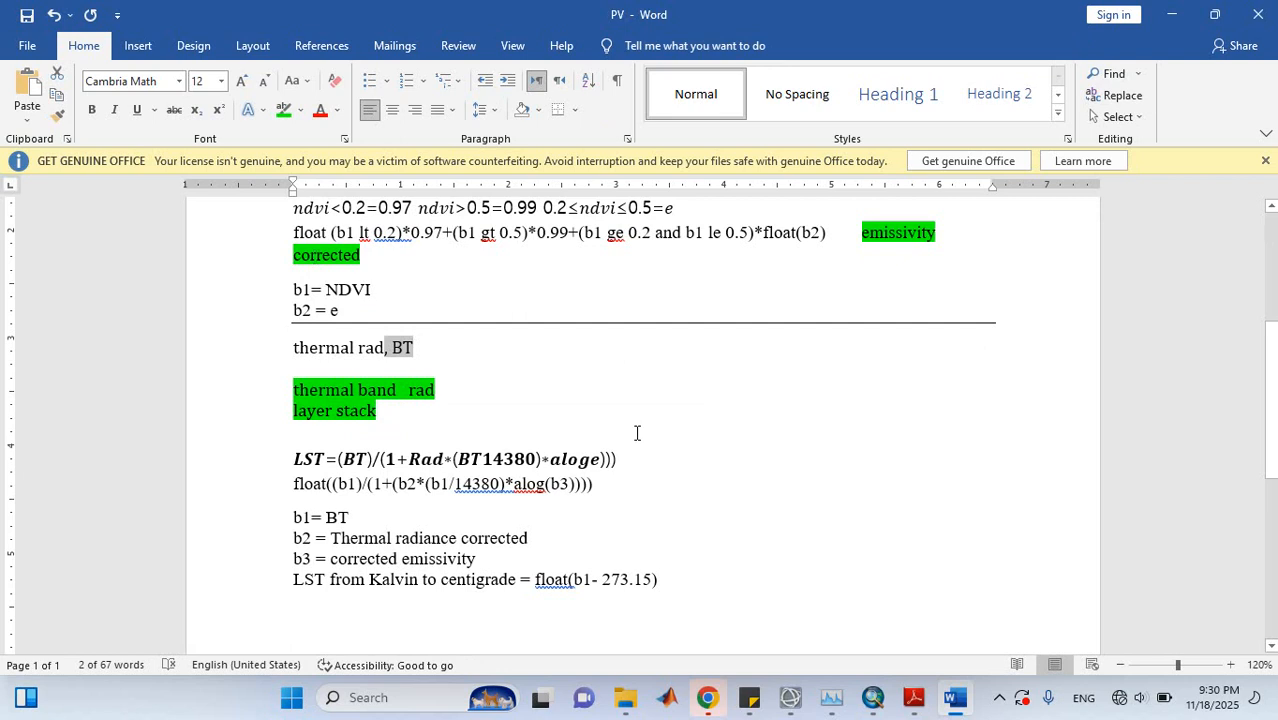
{"action": "left_click", "coordinate": [999, 697]}
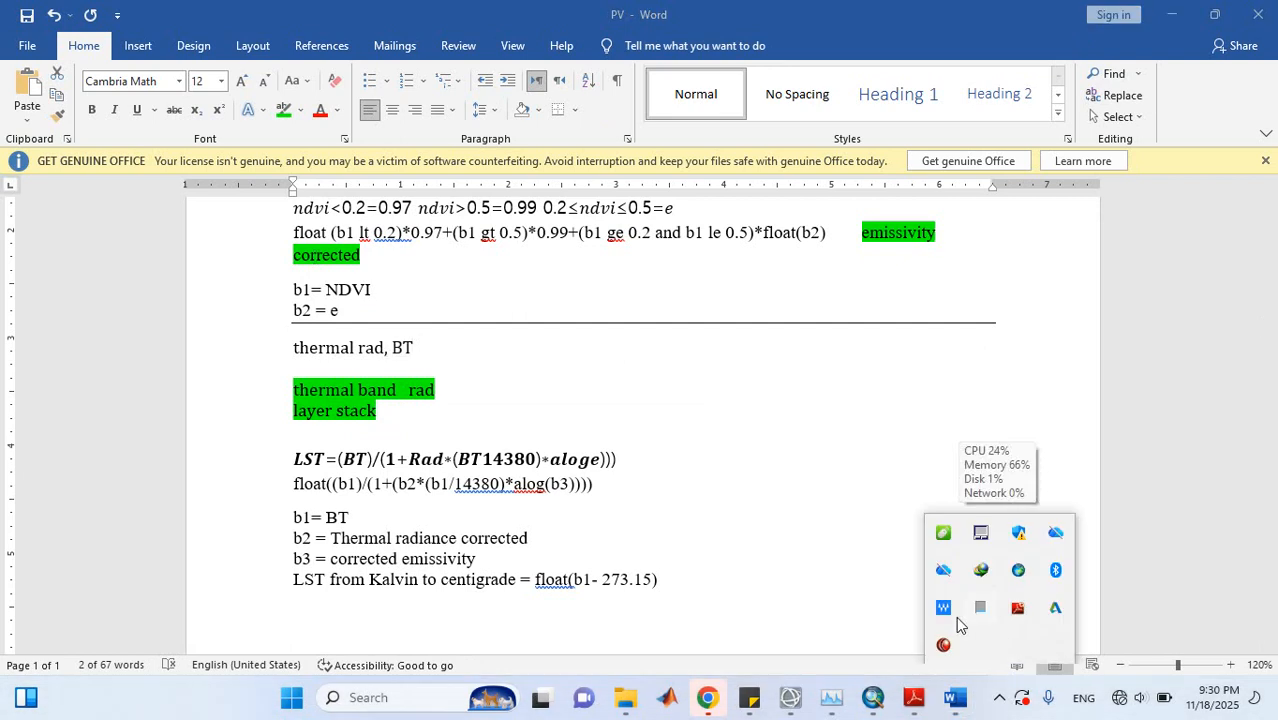
{"action": "right_click", "coordinate": [942, 645]}
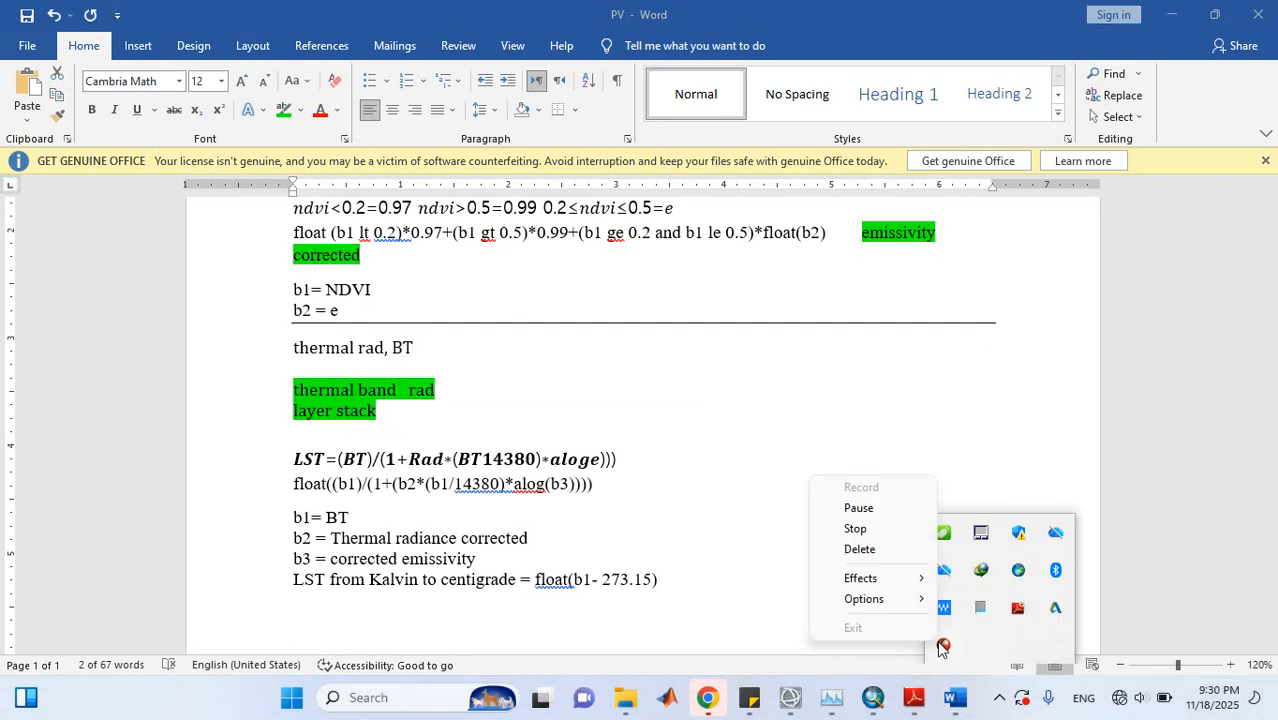
{"action": "left_click", "coordinate": [868, 510]}
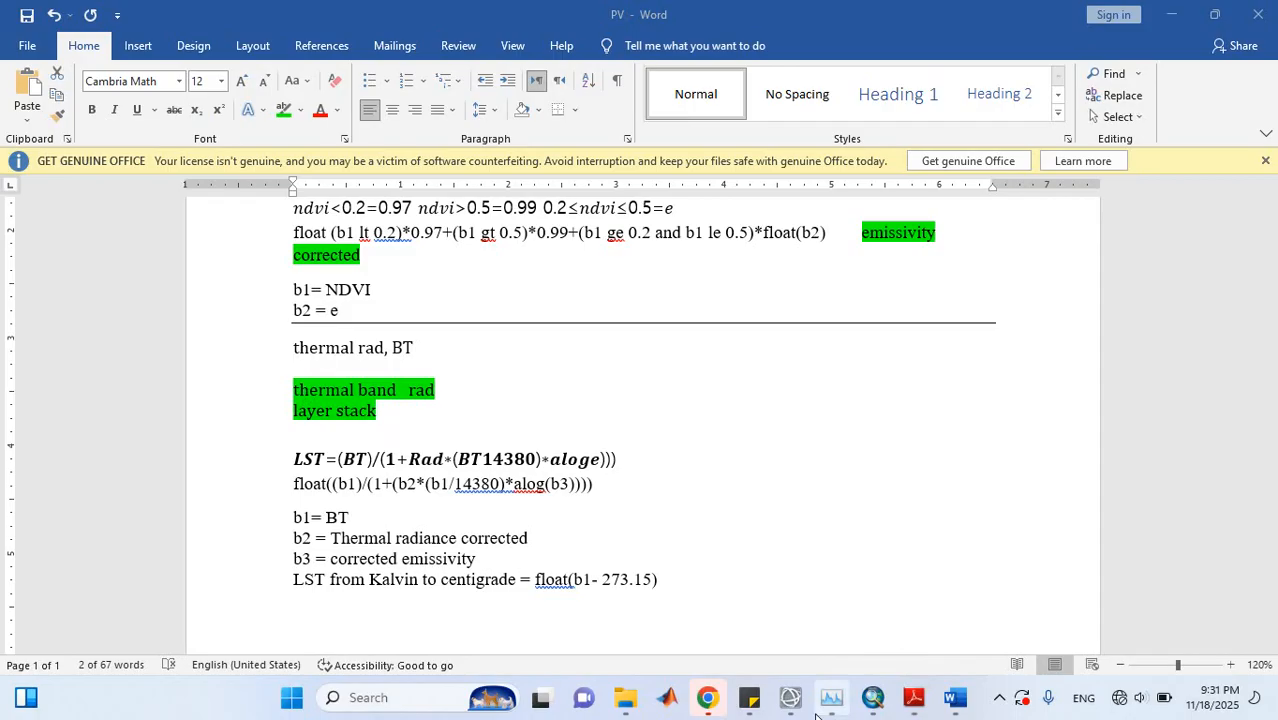
Switch back to ENVI, then find and start the Layer Stacking tool
{"action": "mouse_move", "coordinate": [806, 712]}
{"action": "left_click", "coordinate": [890, 605]}
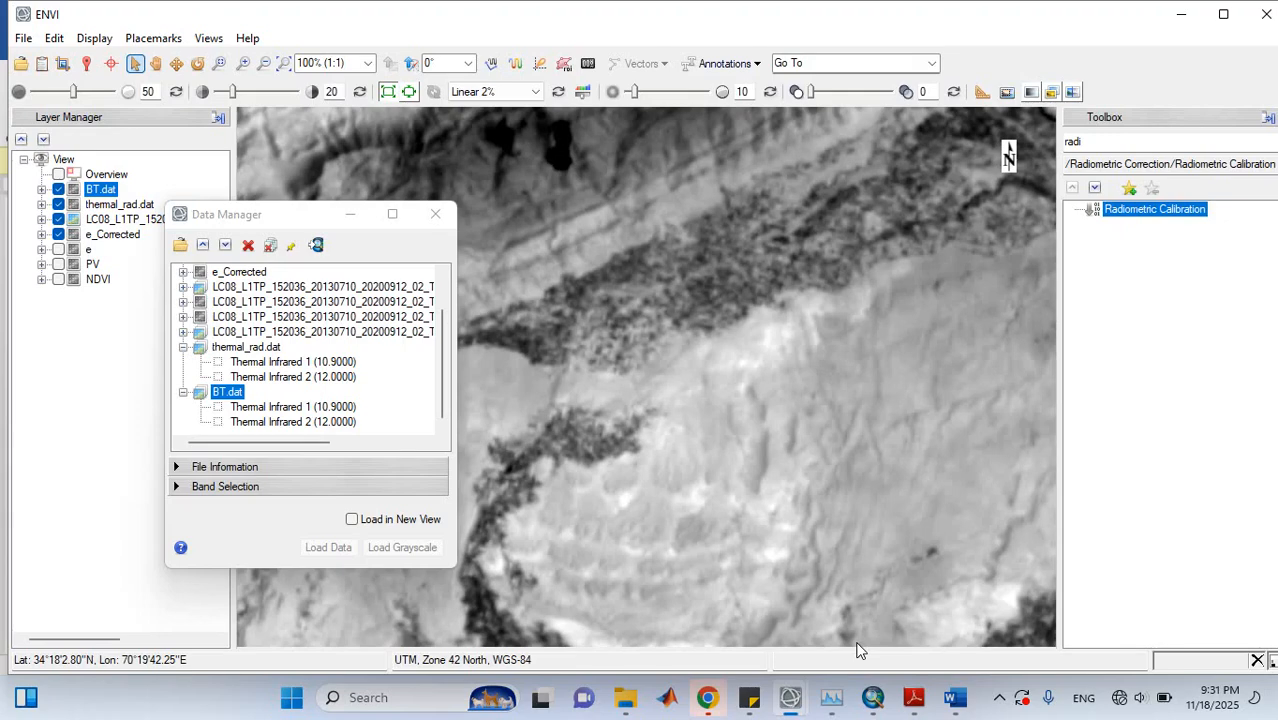
{"action": "left_click", "coordinate": [1105, 143]}
{"action": "key", "text": "BackSpace"}
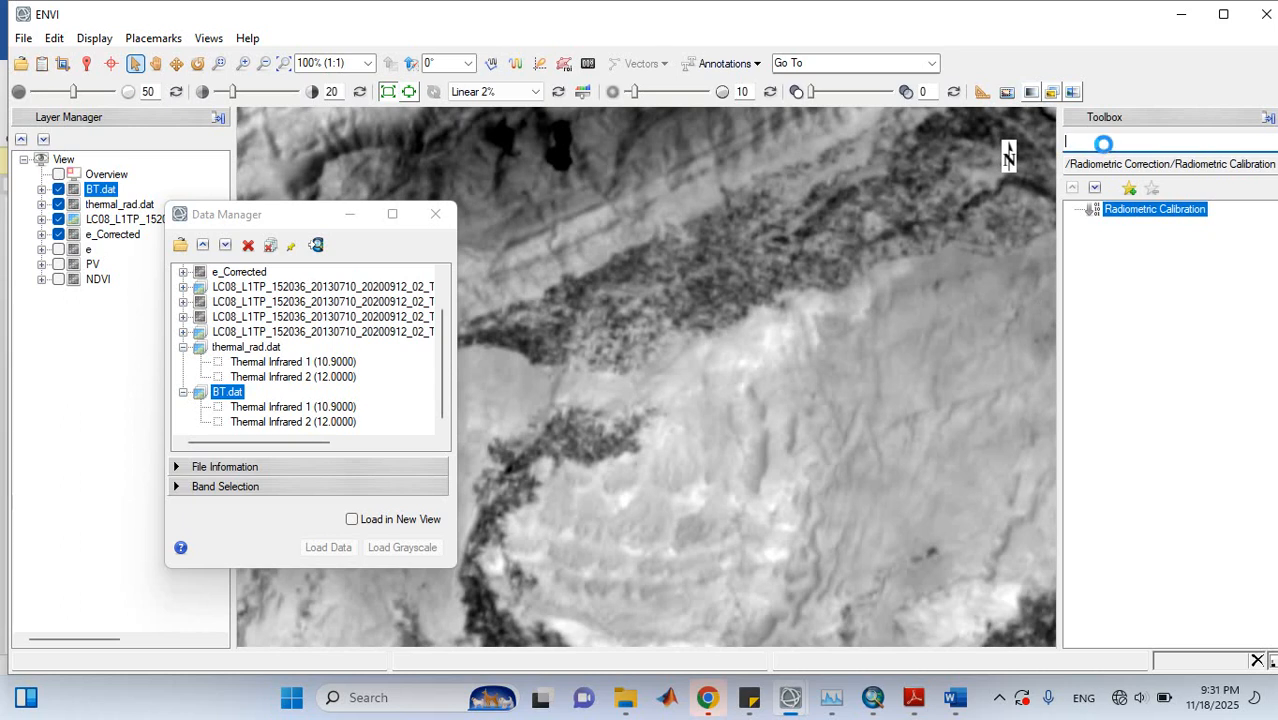
{"action": "type", "text": "la"}
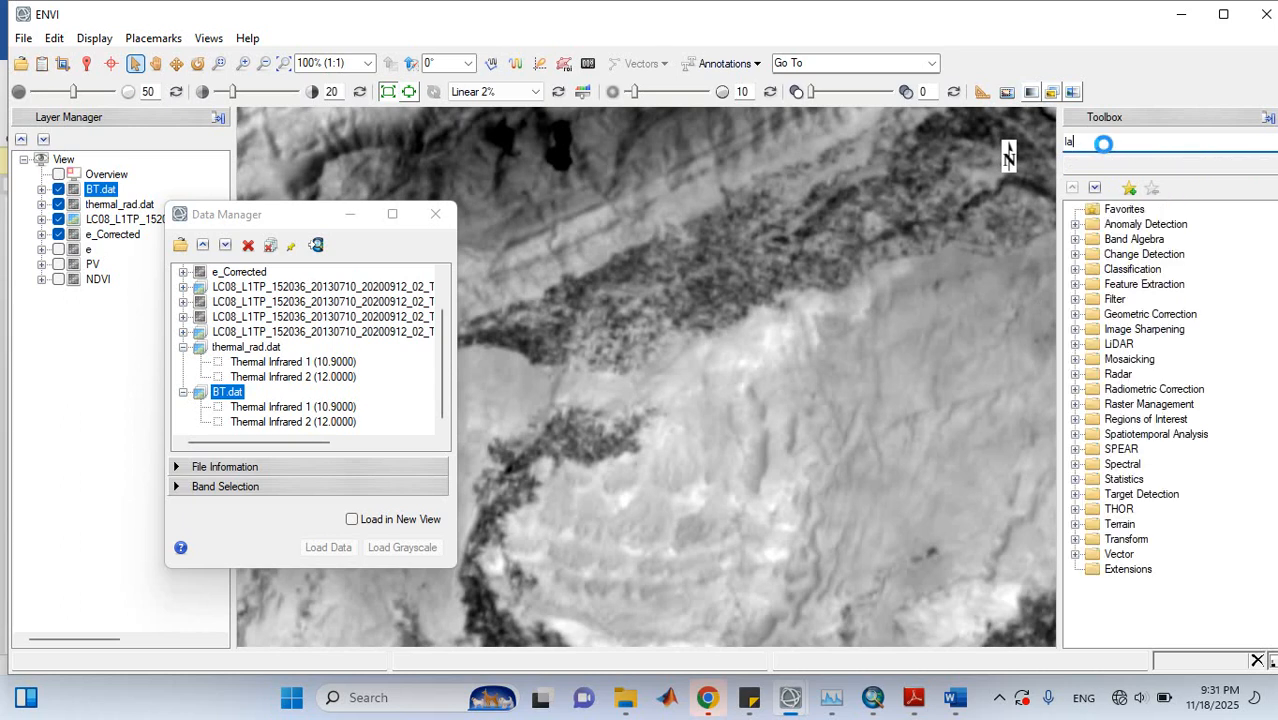
{"action": "type", "text": "y"}
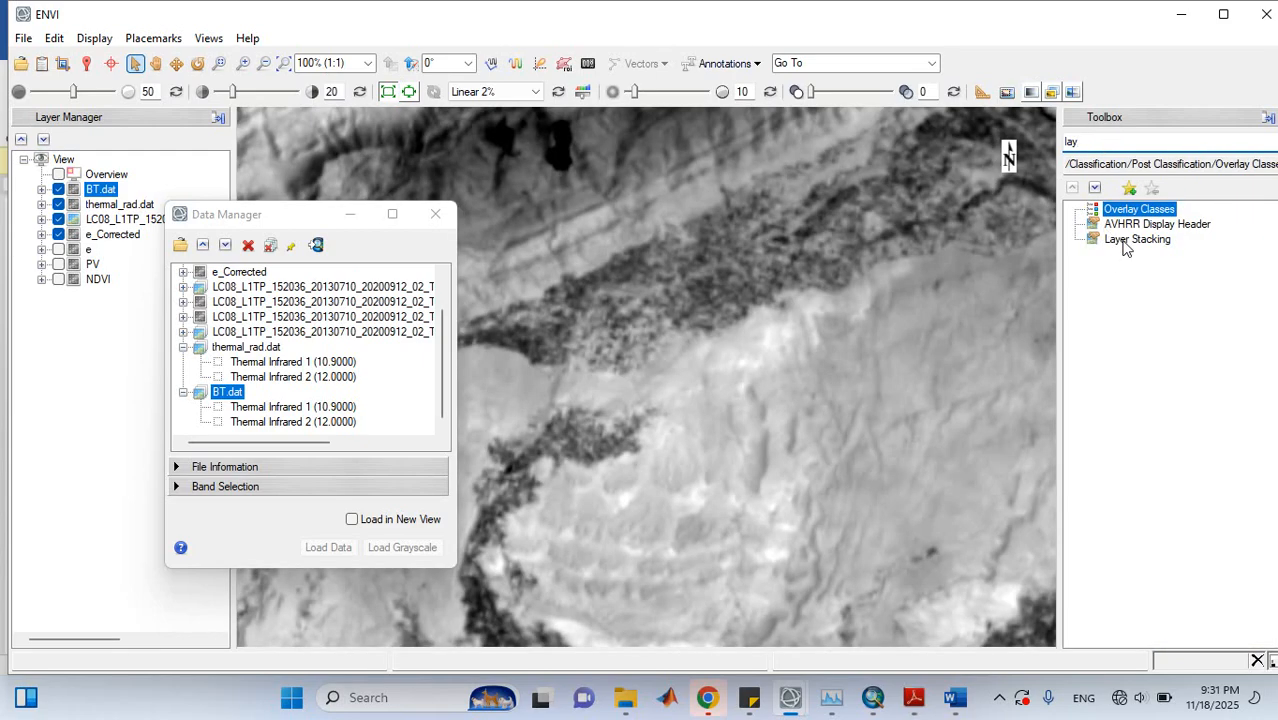
{"action": "double_click", "coordinate": [1124, 244]}
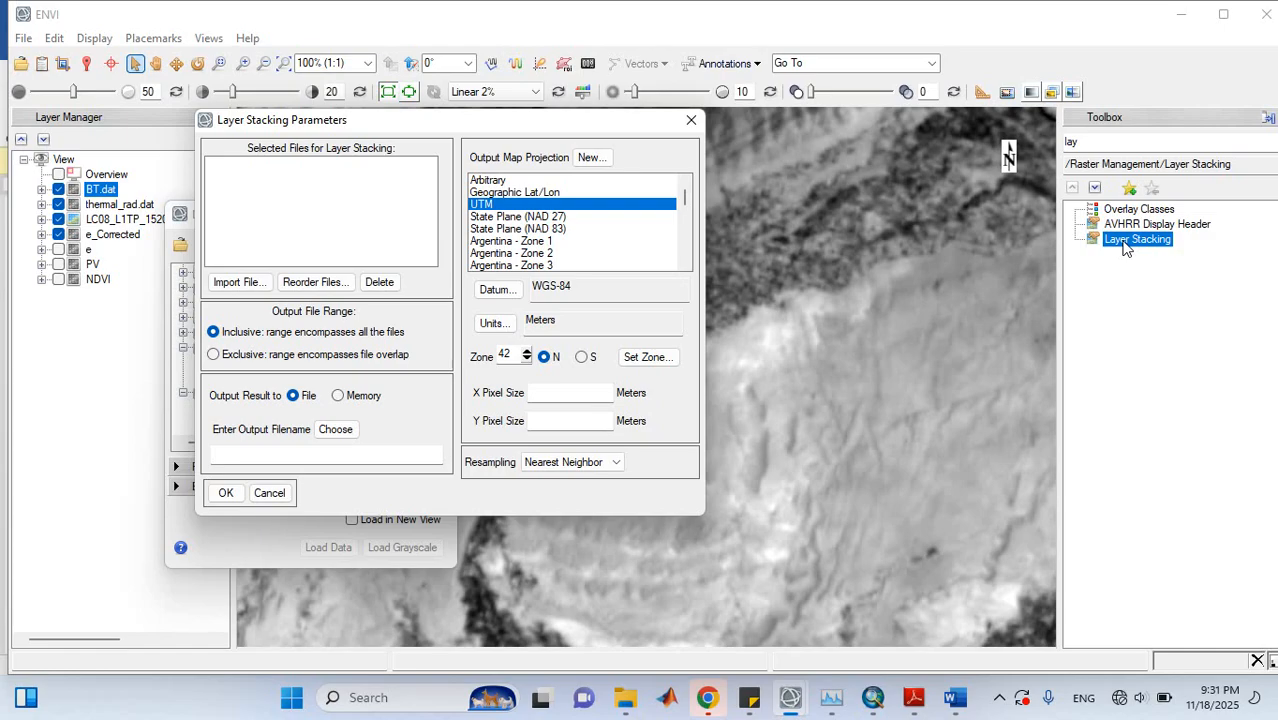
Import thermal_rad.dat into the layer stack, spectrally subset to the Thermal Infrared 1 (10.9000) band only
{"action": "left_click", "coordinate": [230, 284]}
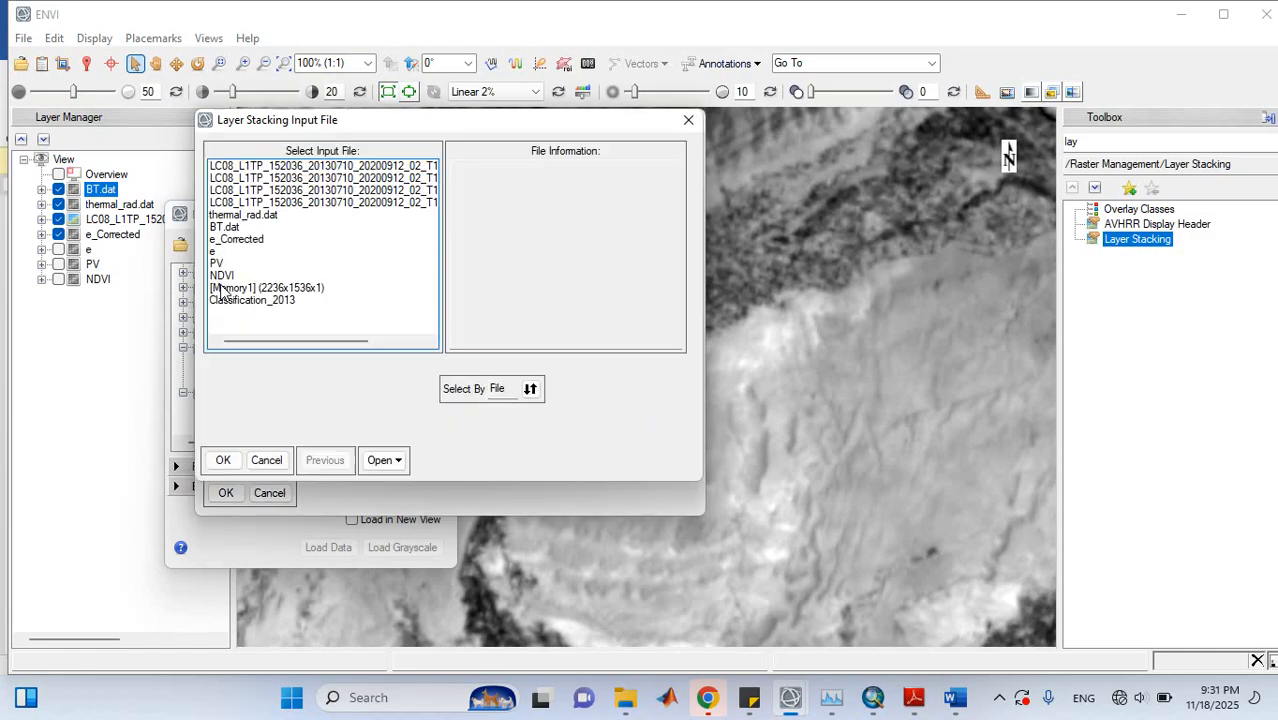
{"action": "left_click_drag", "start_coordinate": [328, 120], "coordinate": [465, 140]}
{"action": "left_click", "coordinate": [380, 231]}
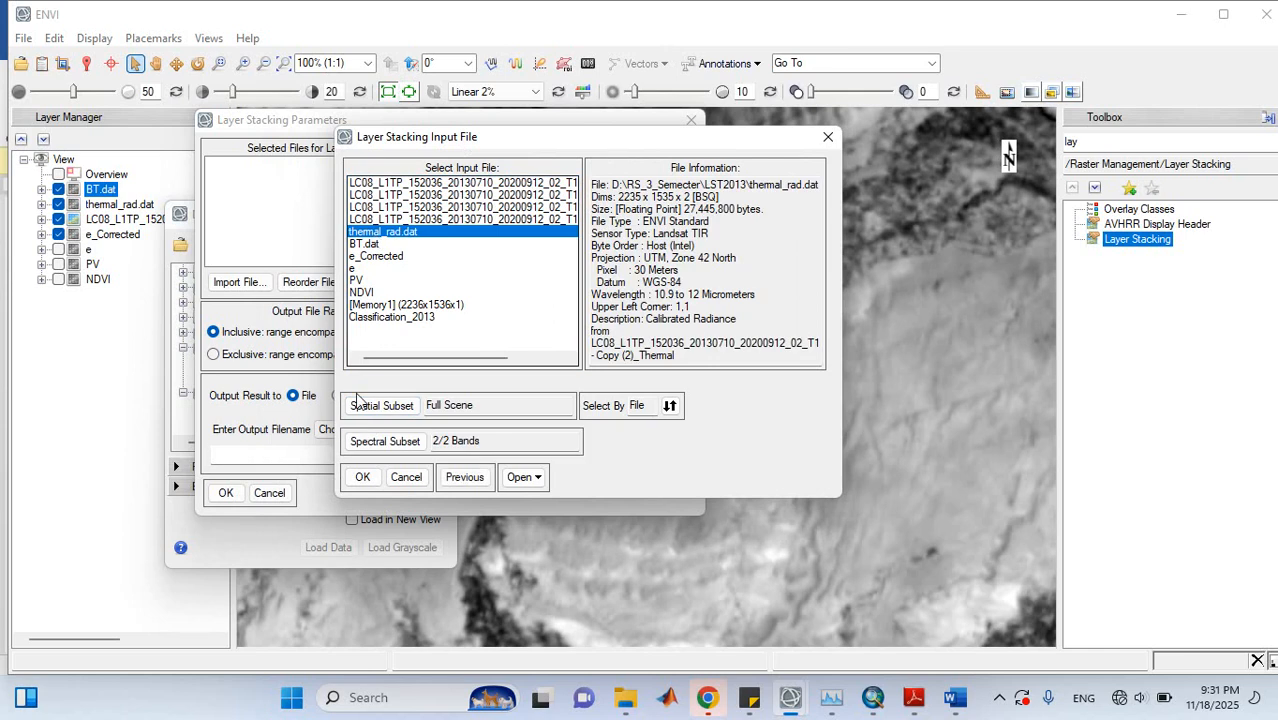
{"action": "left_click", "coordinate": [372, 441]}
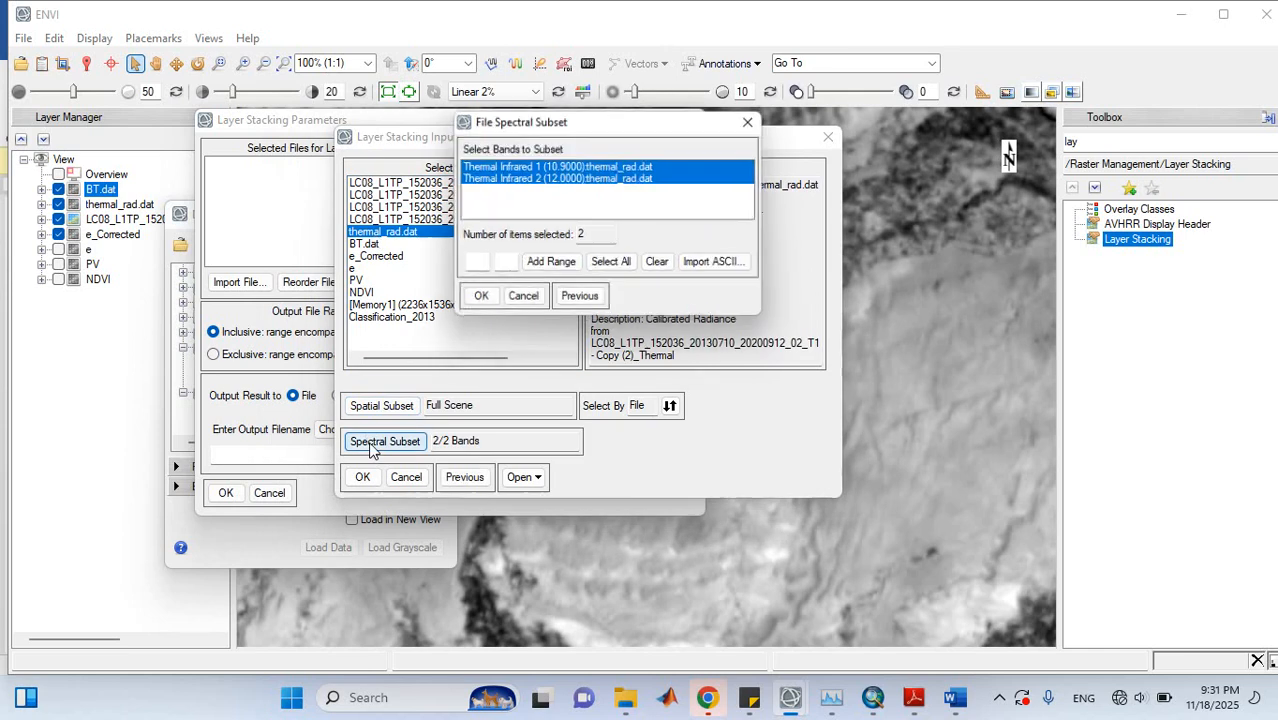
{"action": "left_click", "coordinate": [528, 168]}
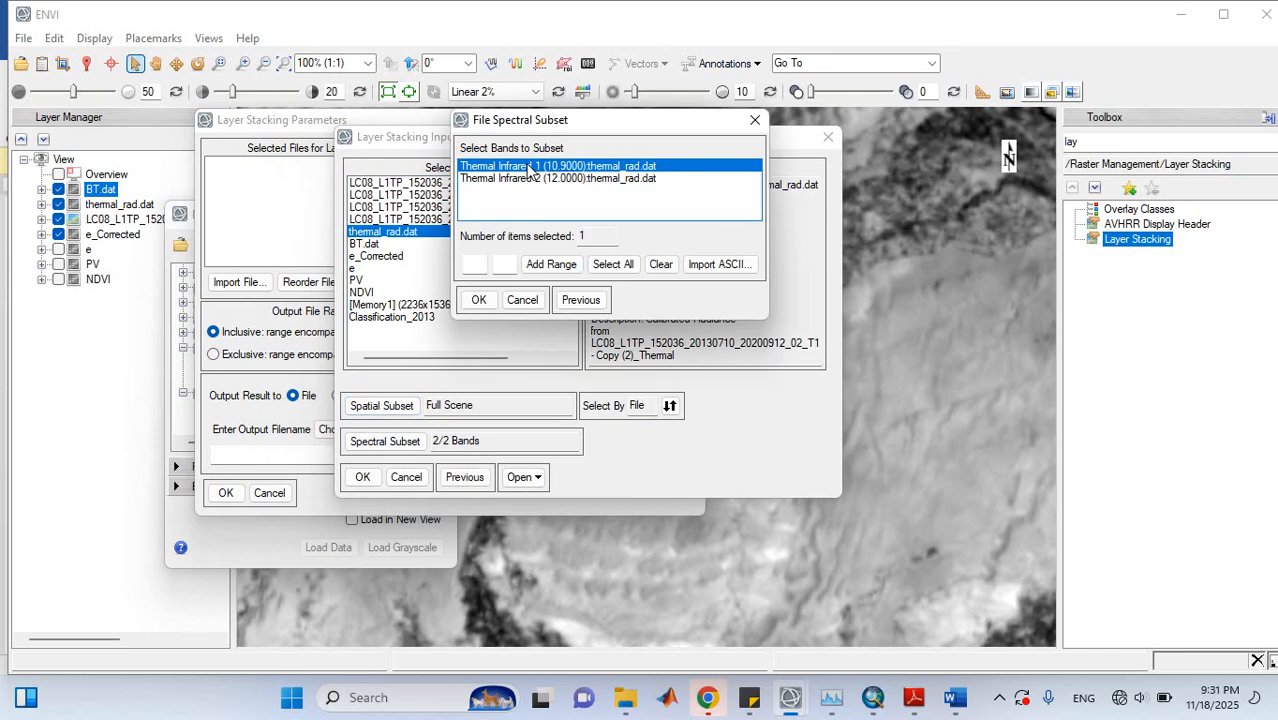
{"action": "left_click", "coordinate": [478, 302]}
{"action": "left_click", "coordinate": [362, 477]}
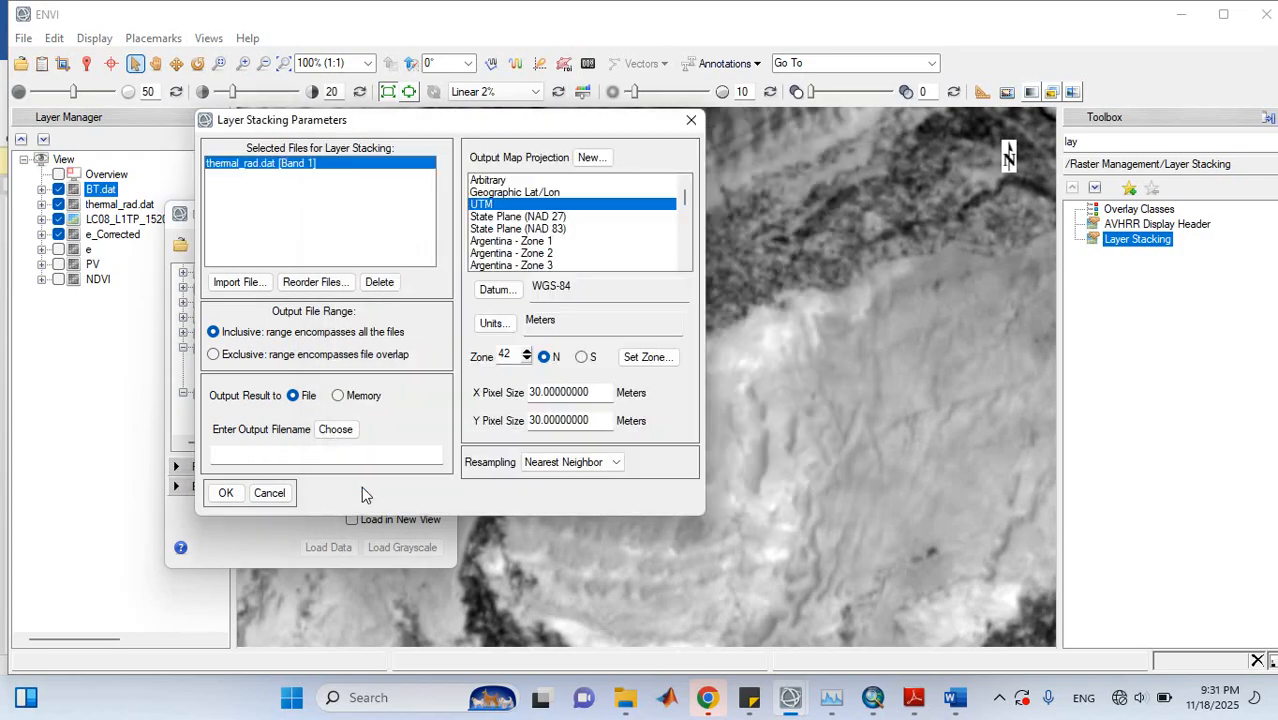
Import BT.dat into the layer stack, spectrally subset to its Thermal Infrared 1 (10.9000) band only
{"action": "left_click", "coordinate": [238, 282]}
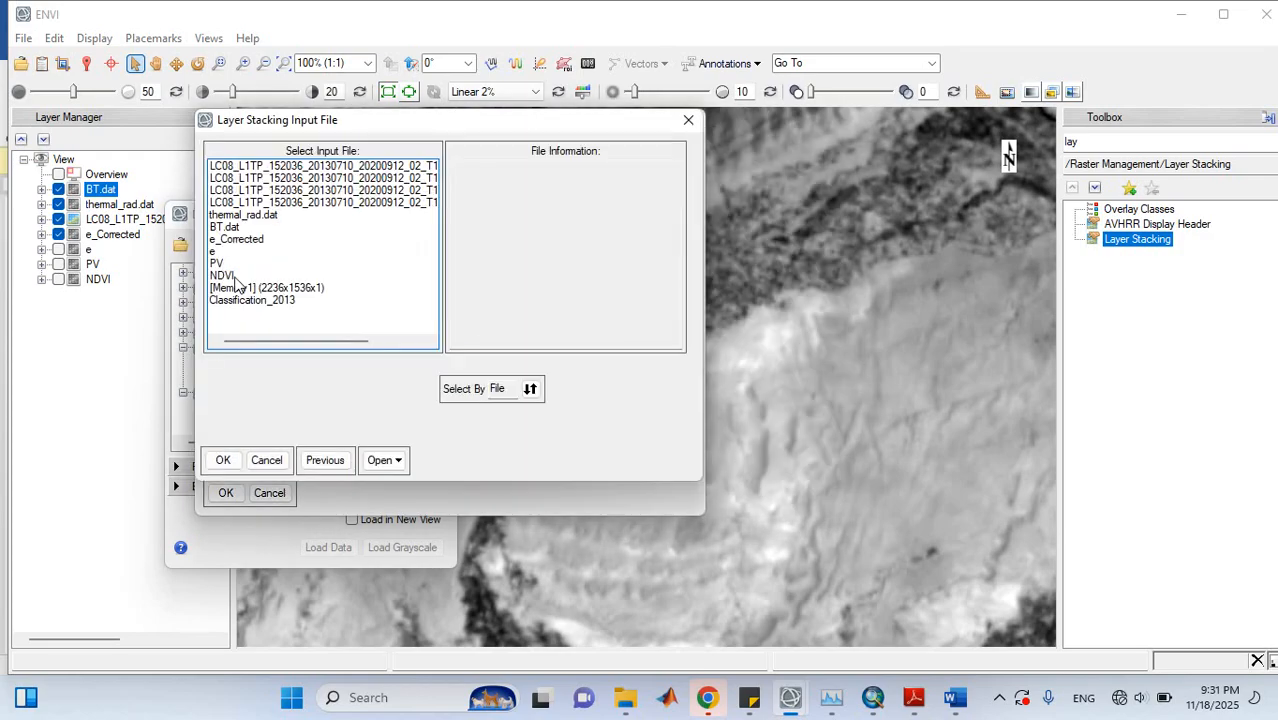
{"action": "left_click", "coordinate": [224, 227]}
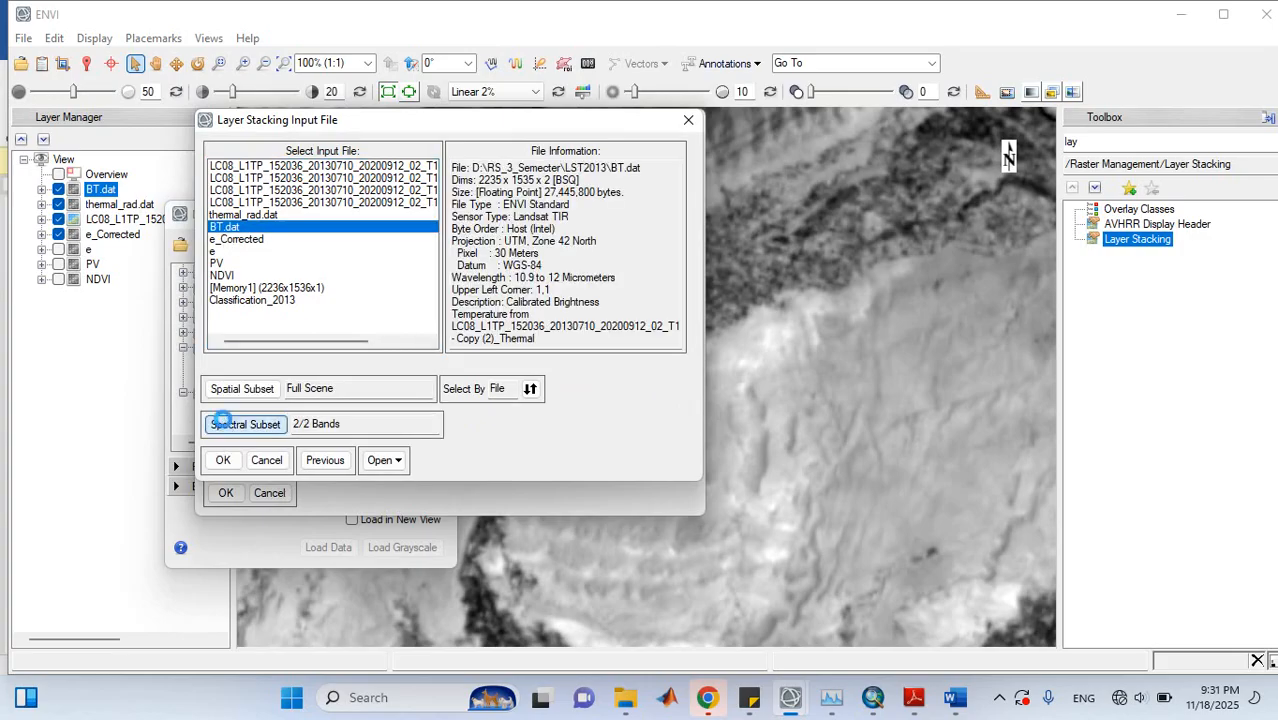
{"action": "left_click", "coordinate": [222, 424]}
{"action": "left_click", "coordinate": [502, 167]}
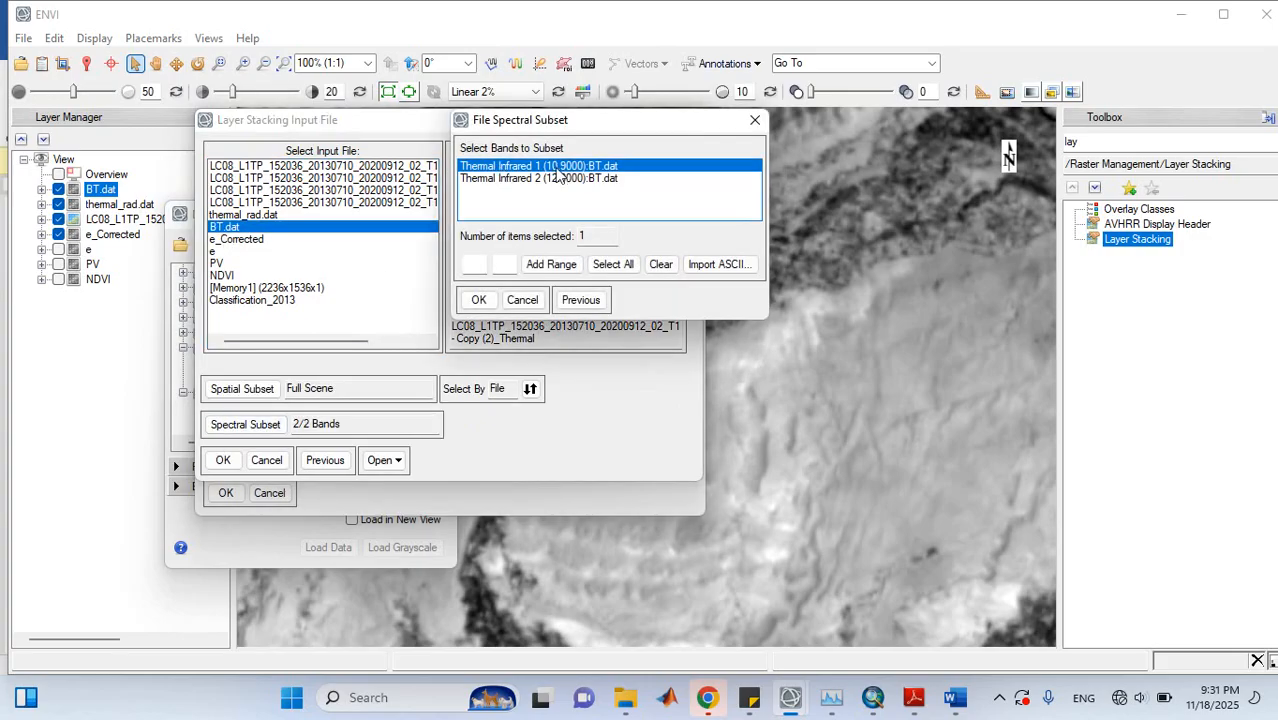
{"action": "left_click", "coordinate": [478, 300]}
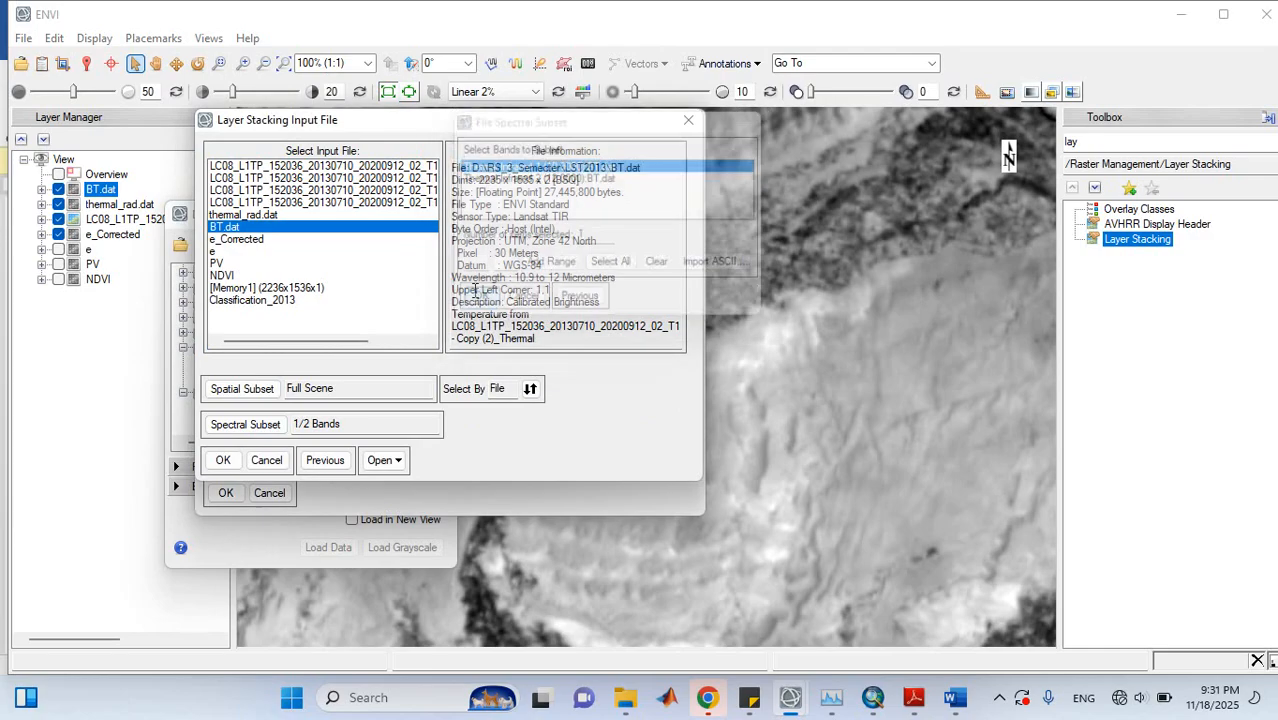
{"action": "left_click", "coordinate": [223, 461]}
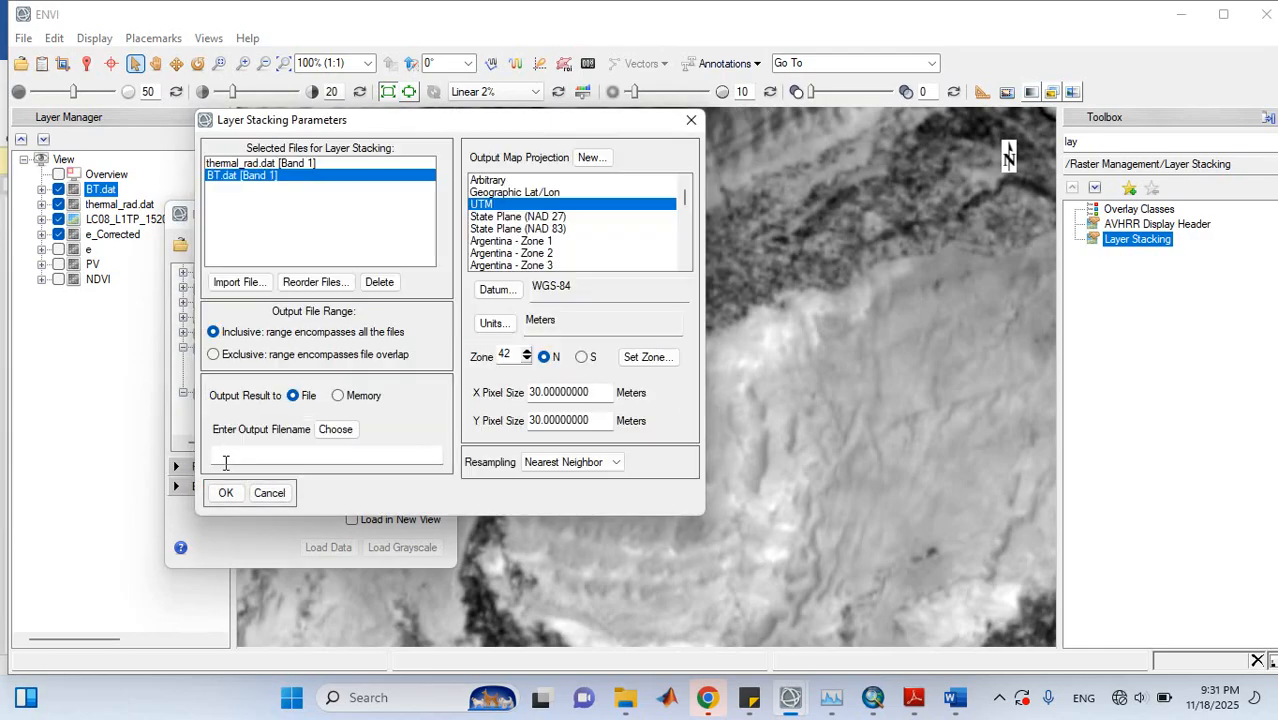
Import the full e_Corrected raster as the third file in the layer stack
{"action": "left_click", "coordinate": [232, 283]}
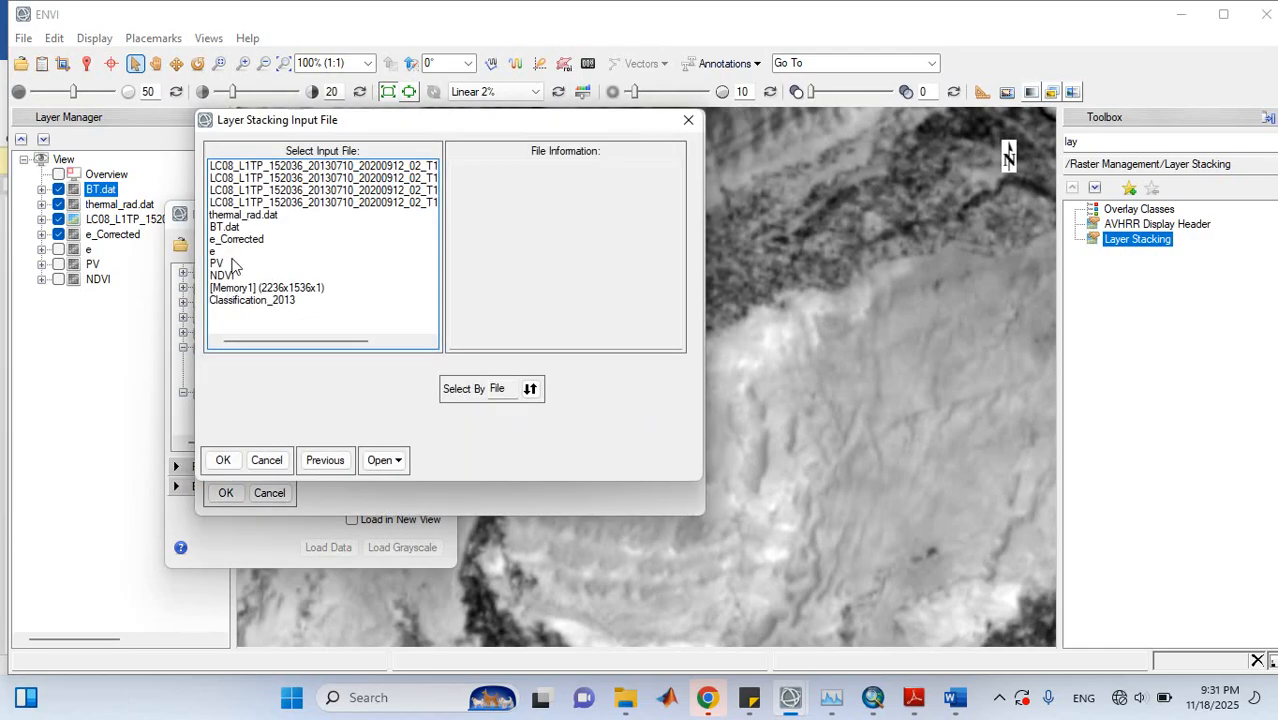
{"action": "left_click", "coordinate": [233, 241]}
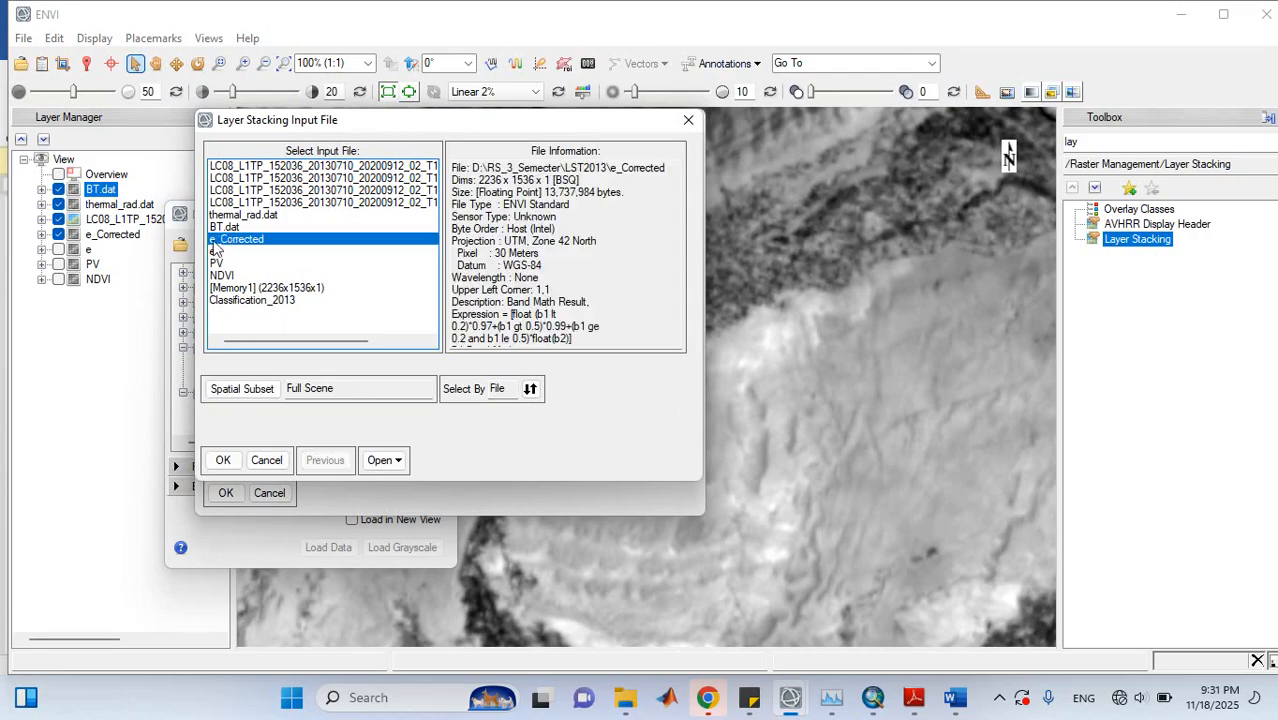
{"action": "left_click", "coordinate": [223, 461]}
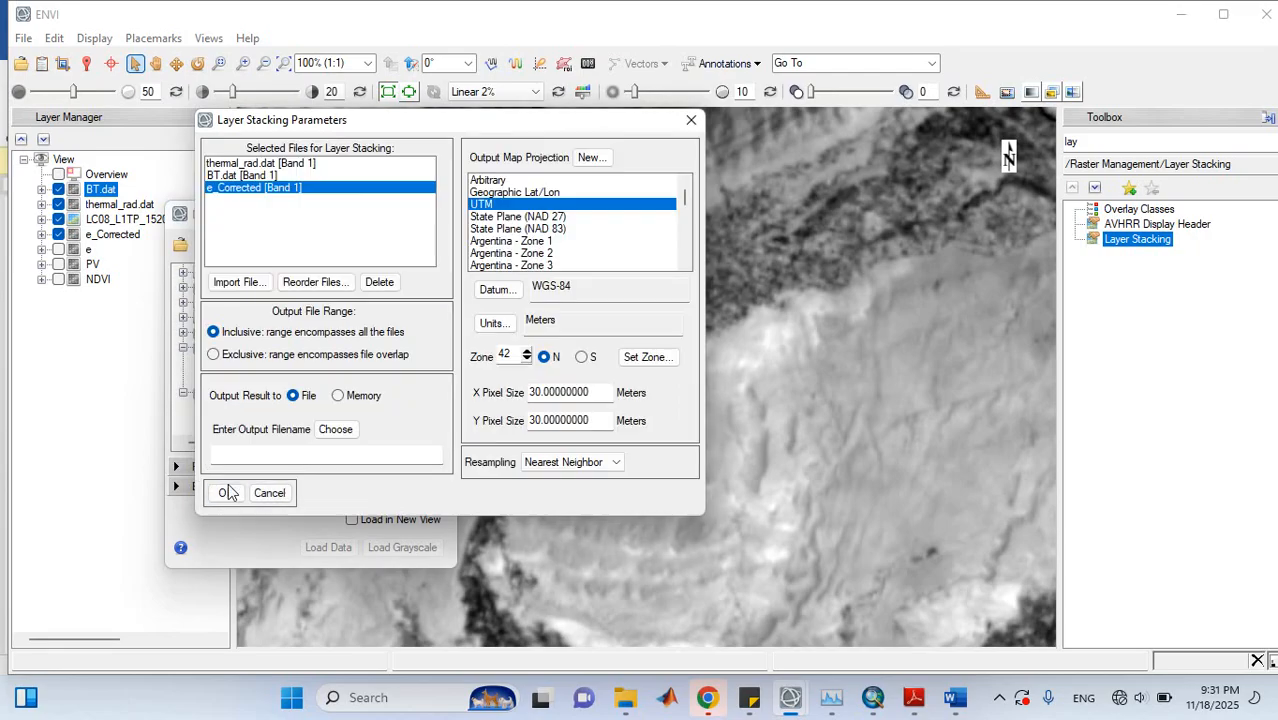
Name the layer stacking output stack in the LST2013 folder and run the stacking
{"action": "left_click", "coordinate": [336, 429]}
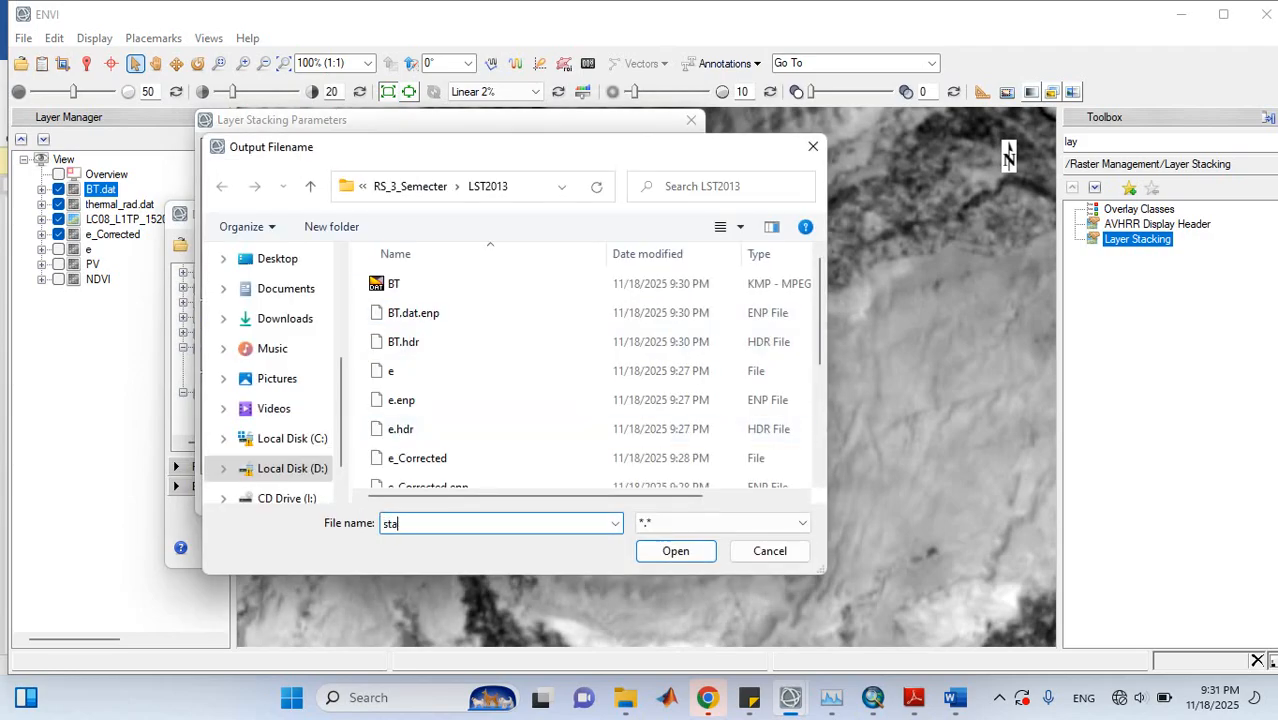
{"action": "type", "text": "stack"}
{"action": "key", "text": "Return"}
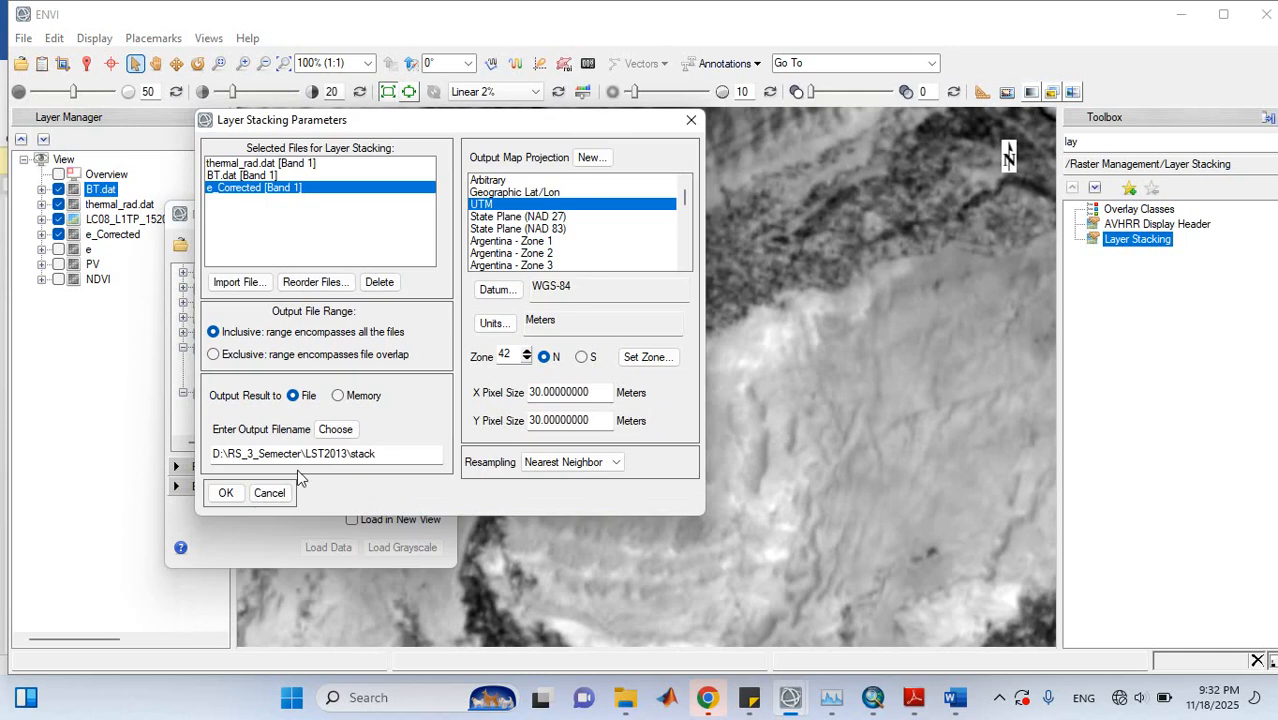
{"action": "left_click", "coordinate": [238, 493]}
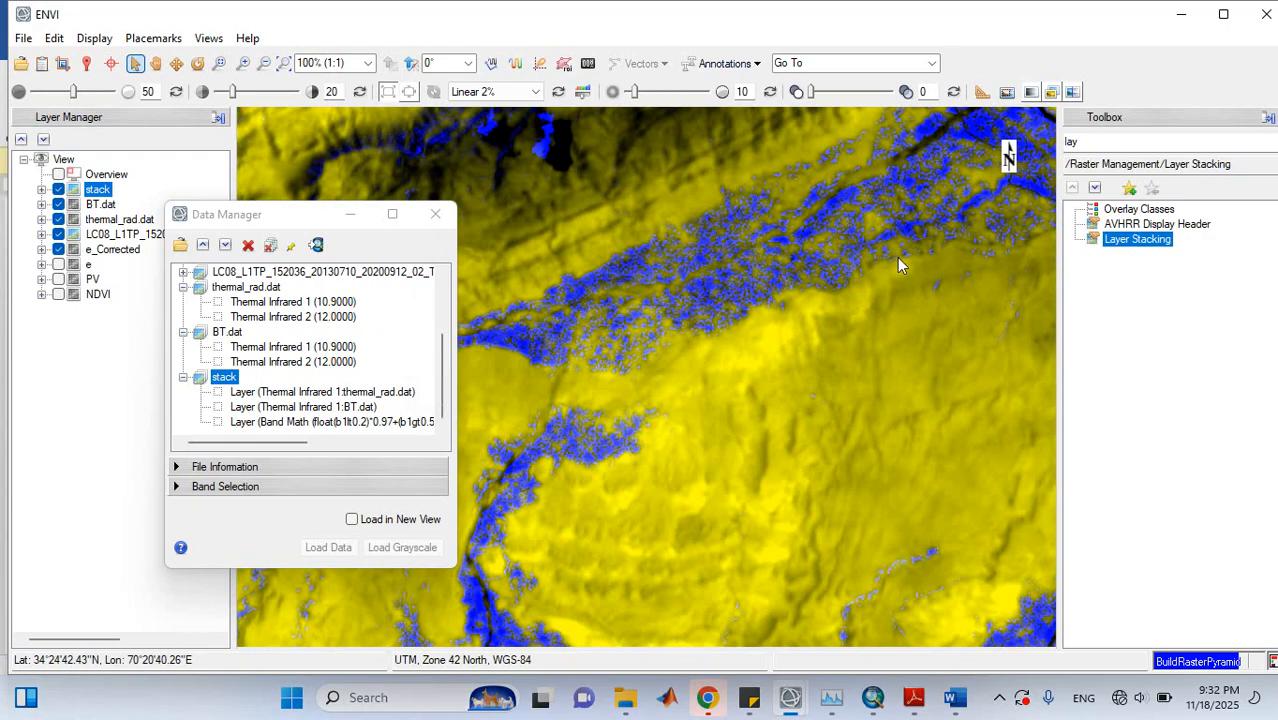
Find and open Band Math and clear its list of previous expressions
{"action": "double_click", "coordinate": [1093, 141]}
{"action": "type", "text": "bad"}
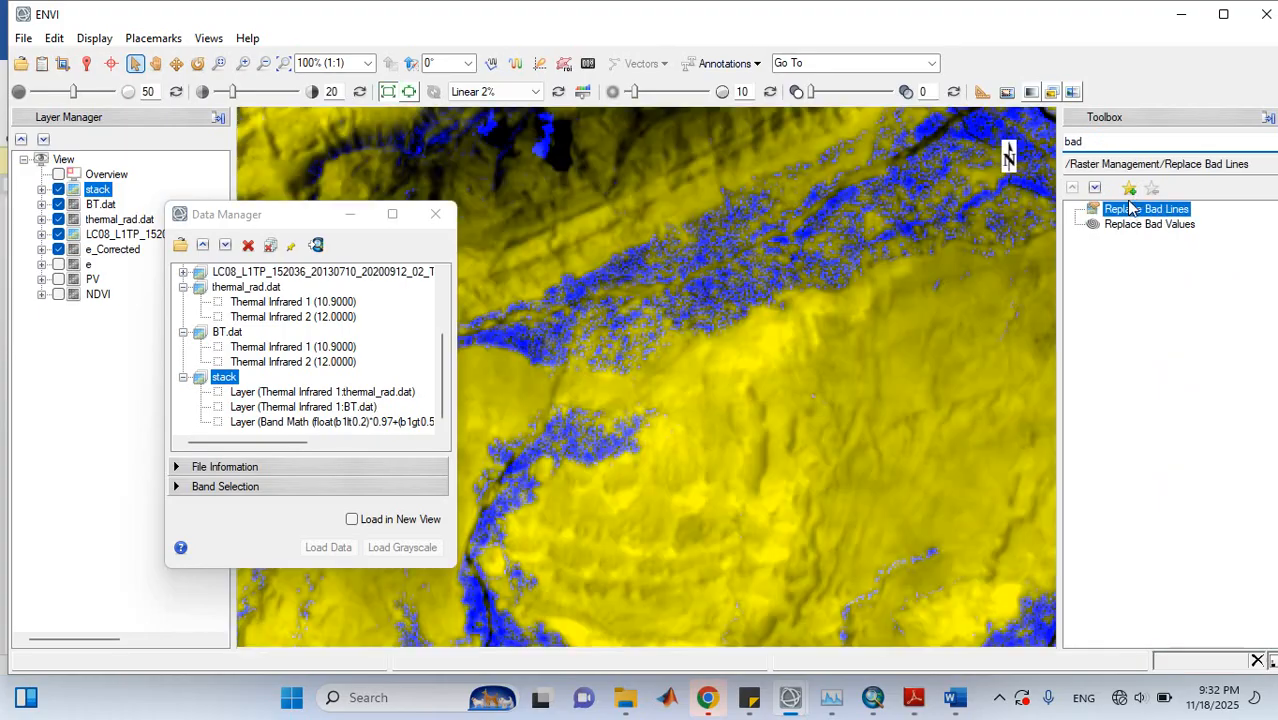
{"action": "key", "text": "BackSpace"}
{"action": "double_click", "coordinate": [1131, 213]}
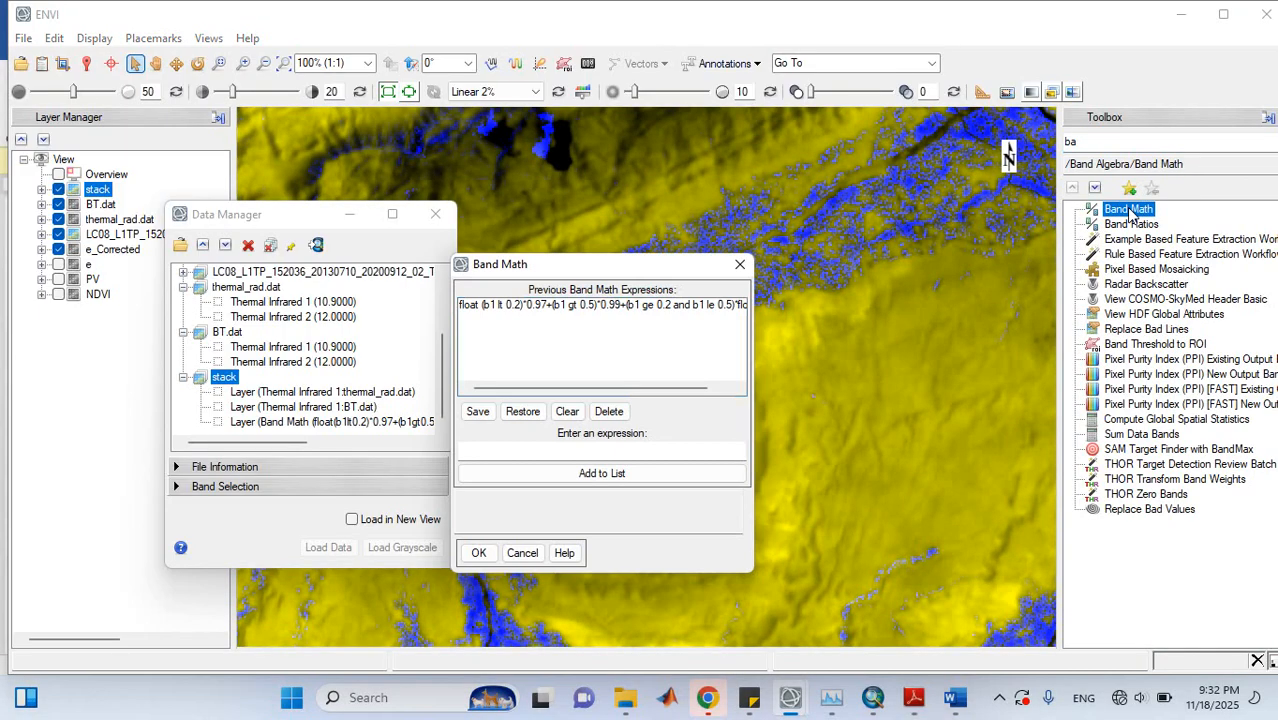
{"action": "left_click", "coordinate": [567, 411]}
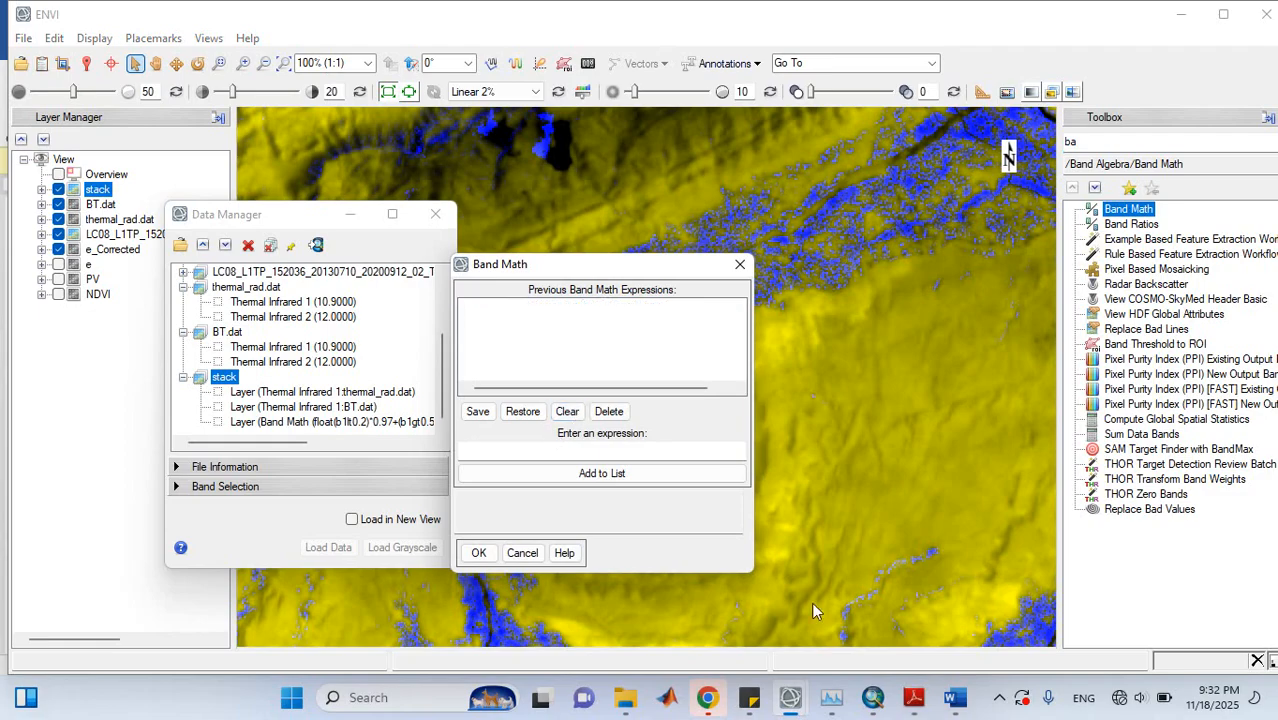
Copy the expression float((b1)/(1+(b2*(b1/14380)*alog(b3)))) from the PV document in Word and apply it in ENVI's Band Math
{"action": "left_click", "coordinate": [952, 698]}
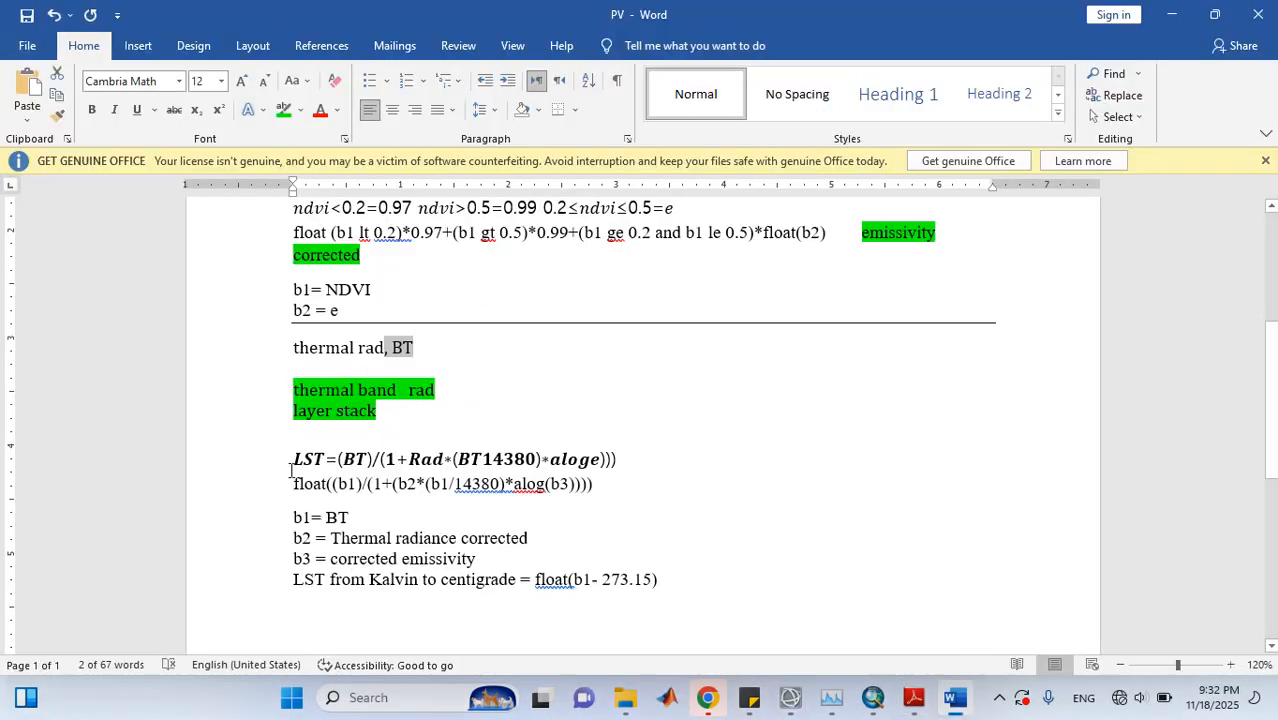
{"action": "left_click_drag", "start_coordinate": [289, 484], "coordinate": [591, 490]}
{"action": "key", "text": "ctrl+c"}
{"action": "left_click", "coordinate": [1171, 14]}
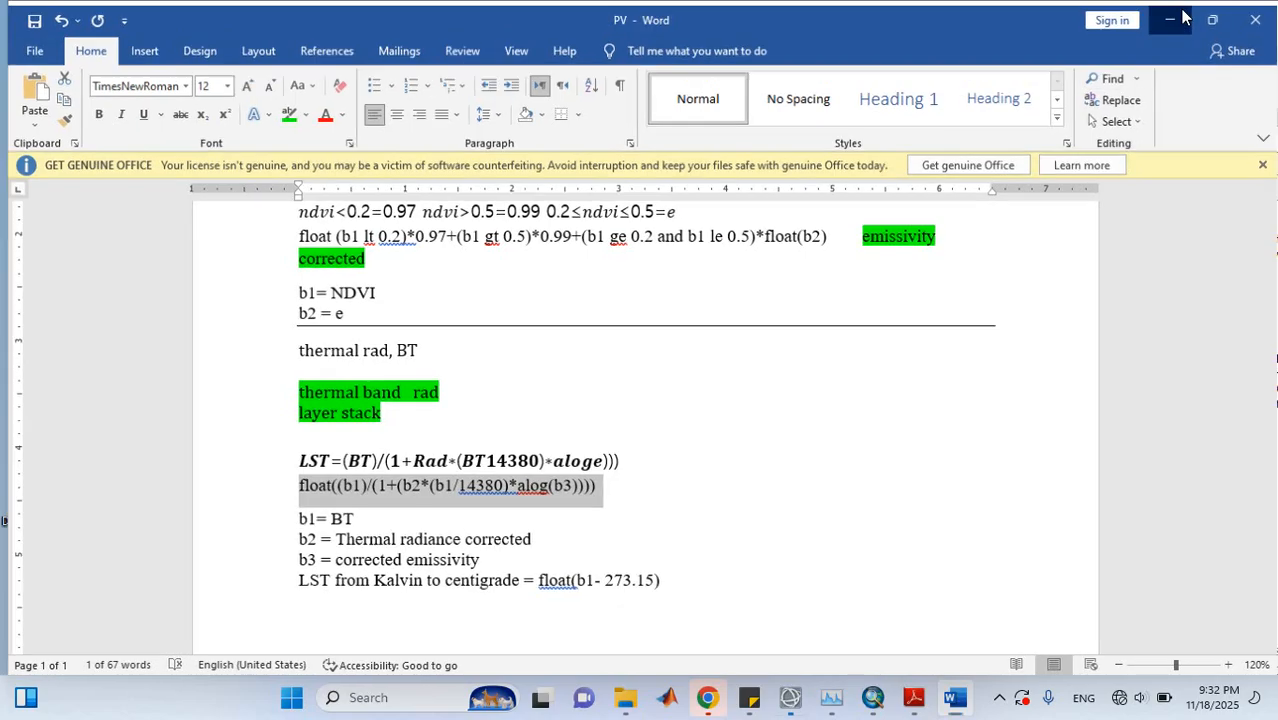
{"action": "left_click", "coordinate": [522, 455]}
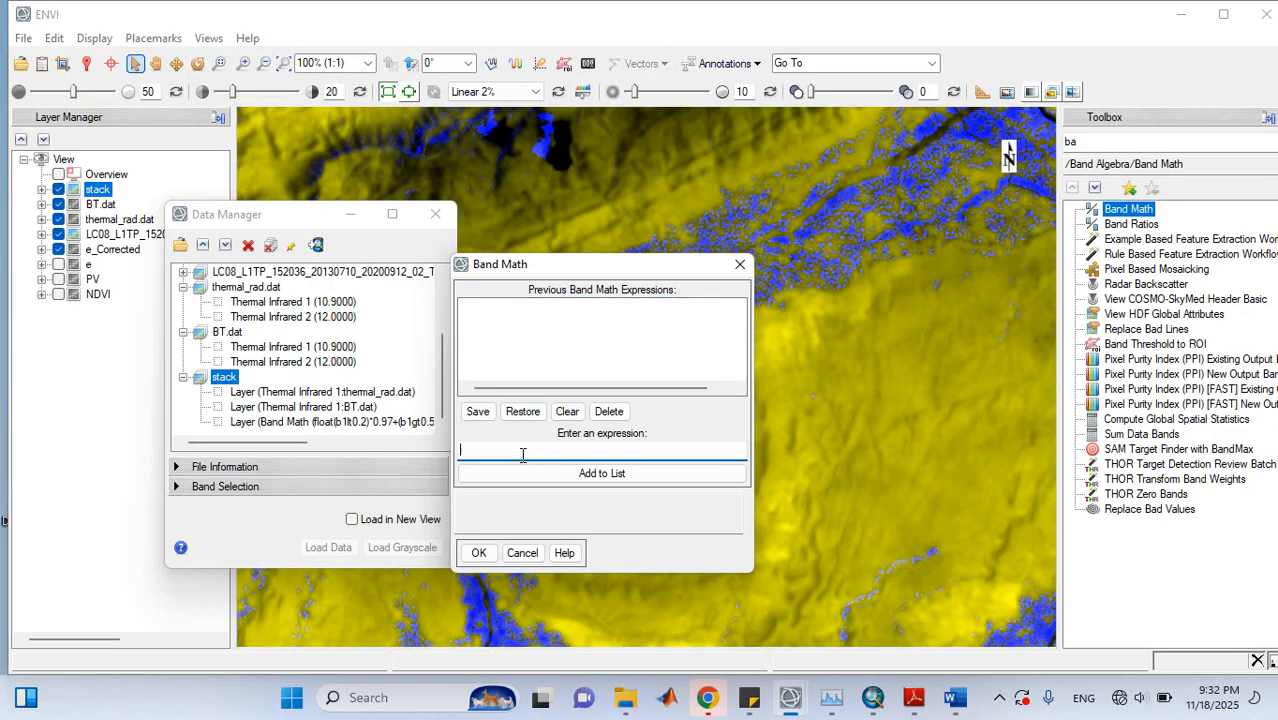
{"action": "key", "text": "ctrl+v"}
{"action": "left_click", "coordinate": [588, 473]}
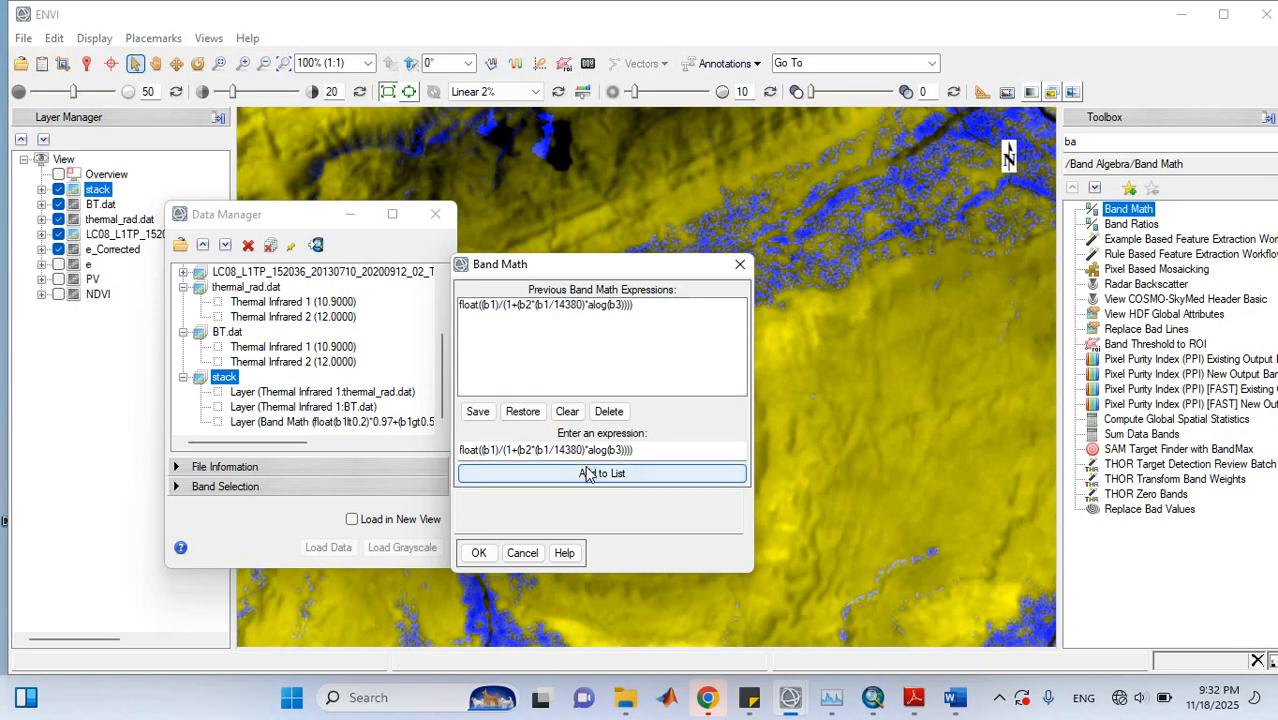
{"action": "left_click", "coordinate": [478, 552]}
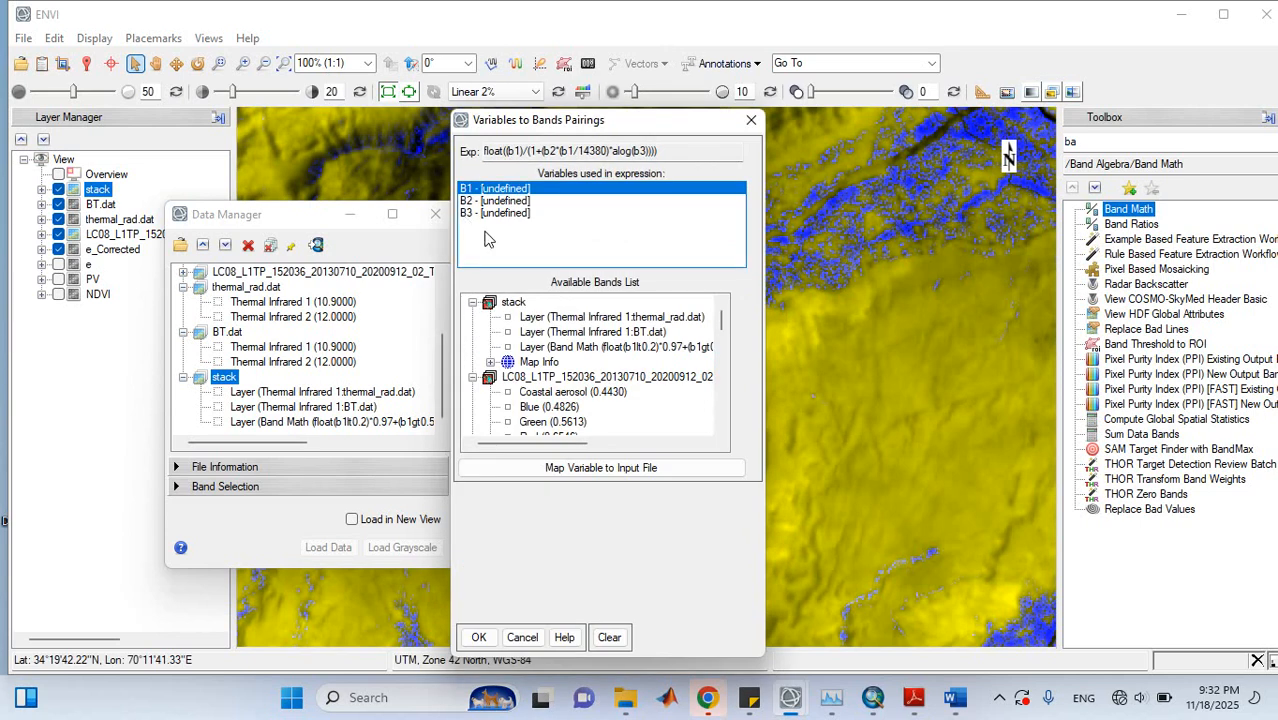
Check the variable definitions in Word and pair B1 with the stack's BT.dat layer, B2 with thermal_rad.dat and B3 with e_Corrected
{"action": "left_click", "coordinate": [955, 698]}
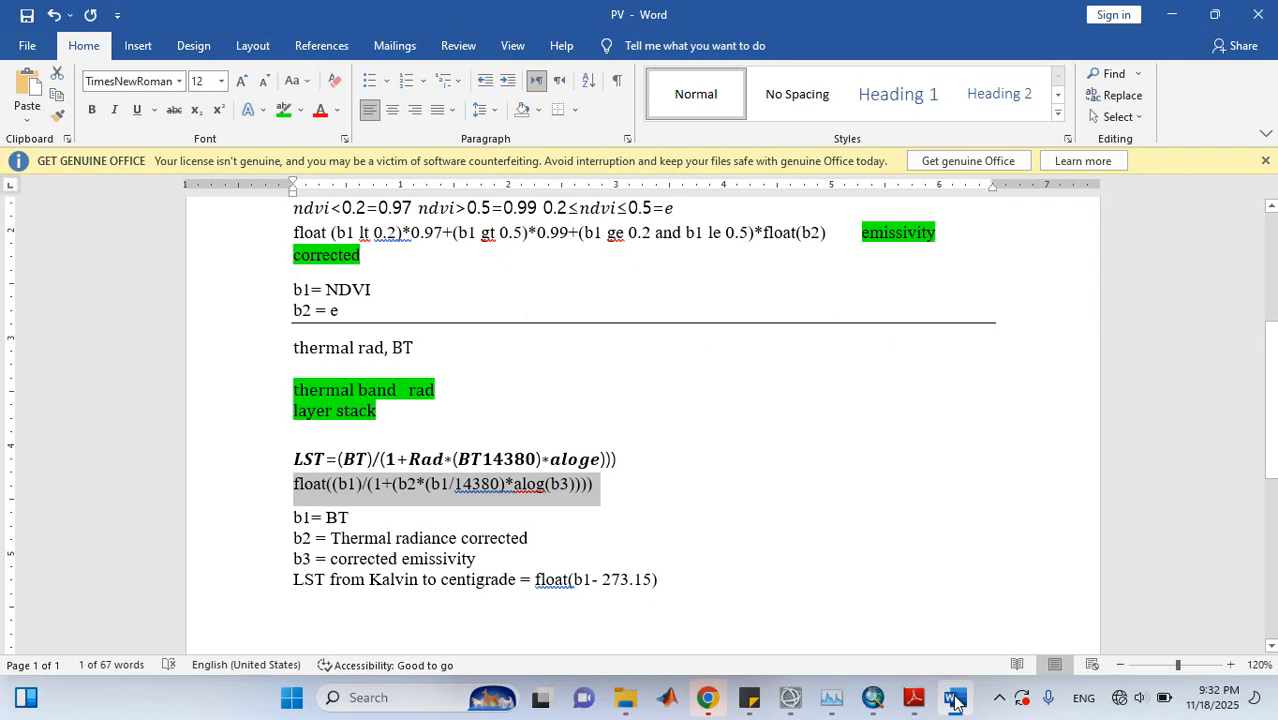
{"action": "left_click", "coordinate": [955, 698]}
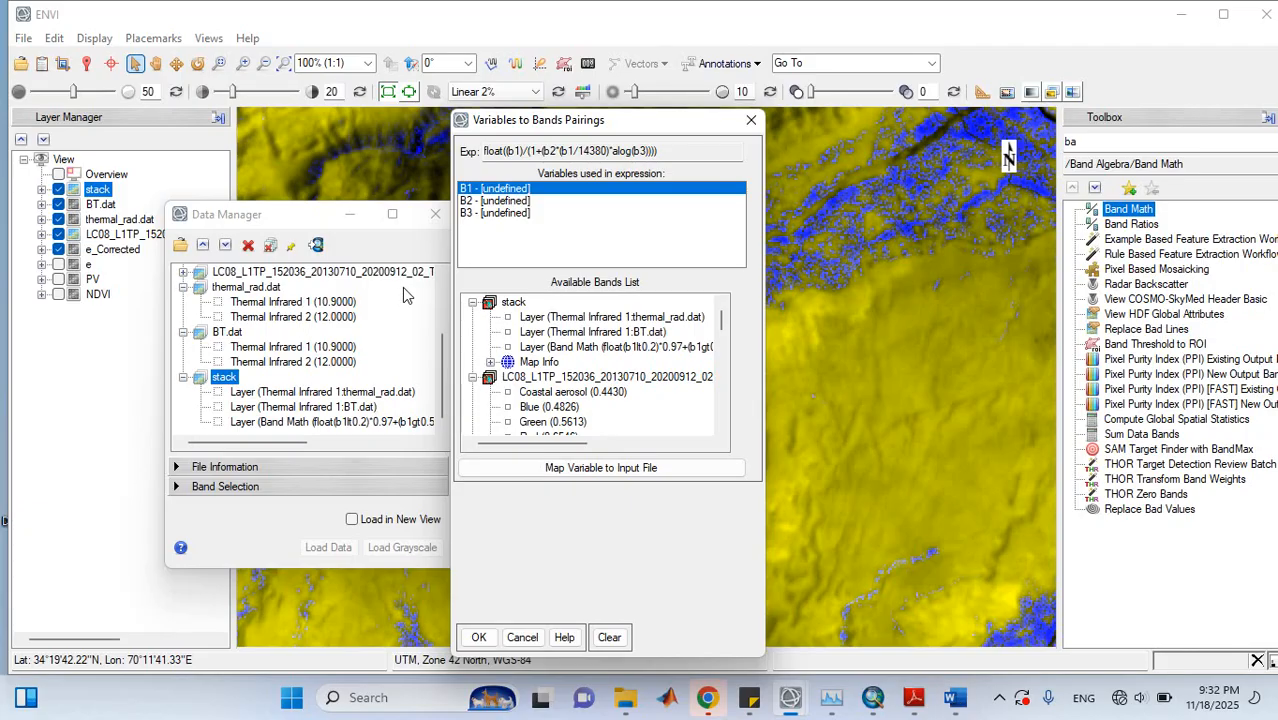
{"action": "left_click", "coordinate": [628, 333]}
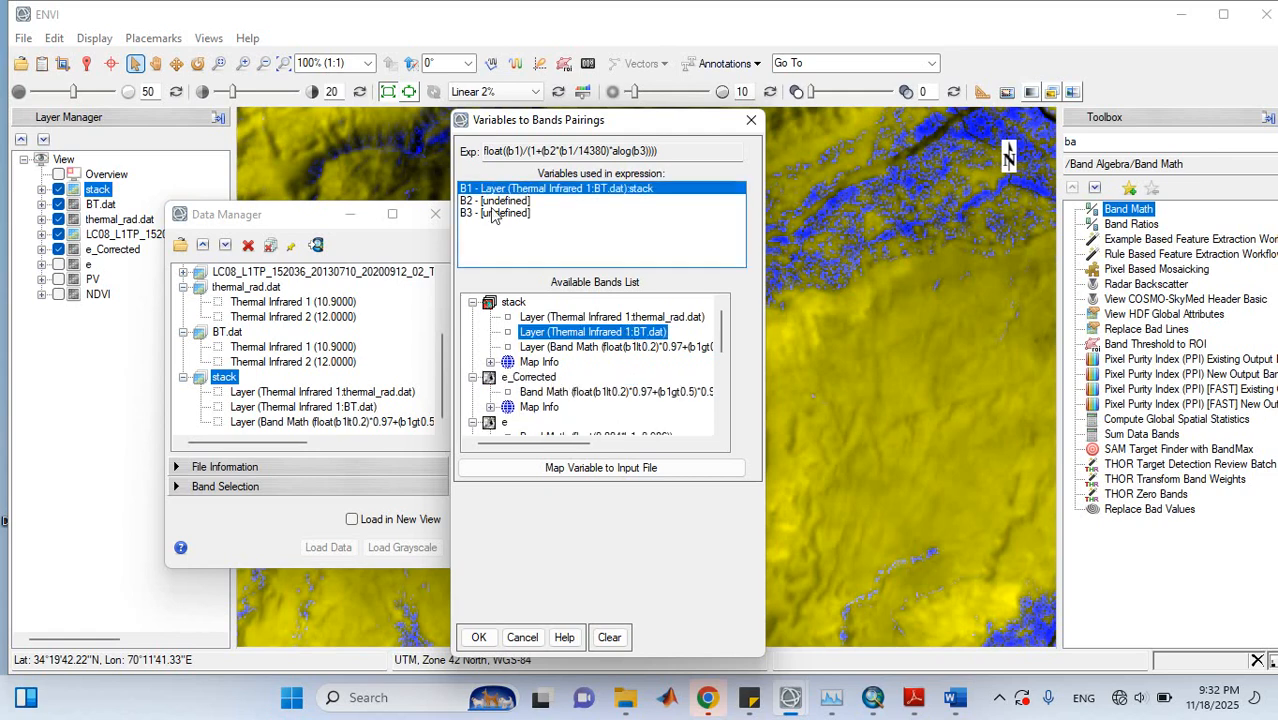
{"action": "left_click", "coordinate": [490, 201]}
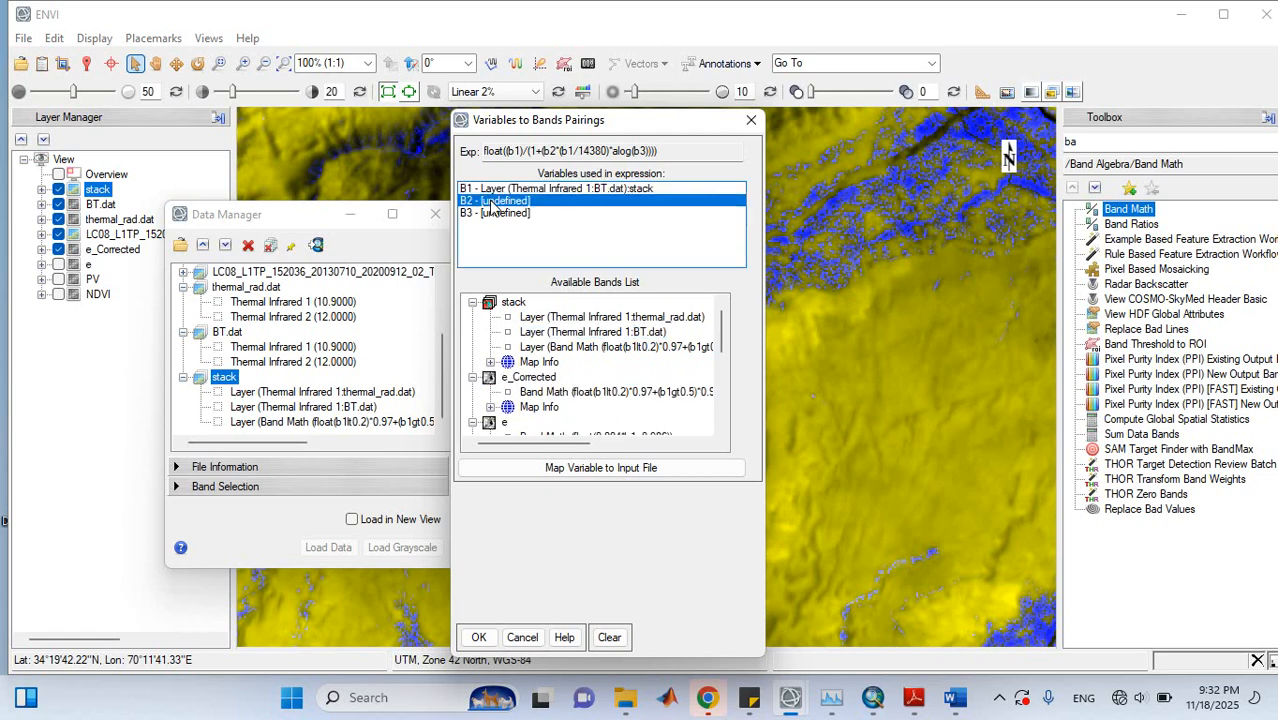
{"action": "left_click", "coordinate": [624, 318]}
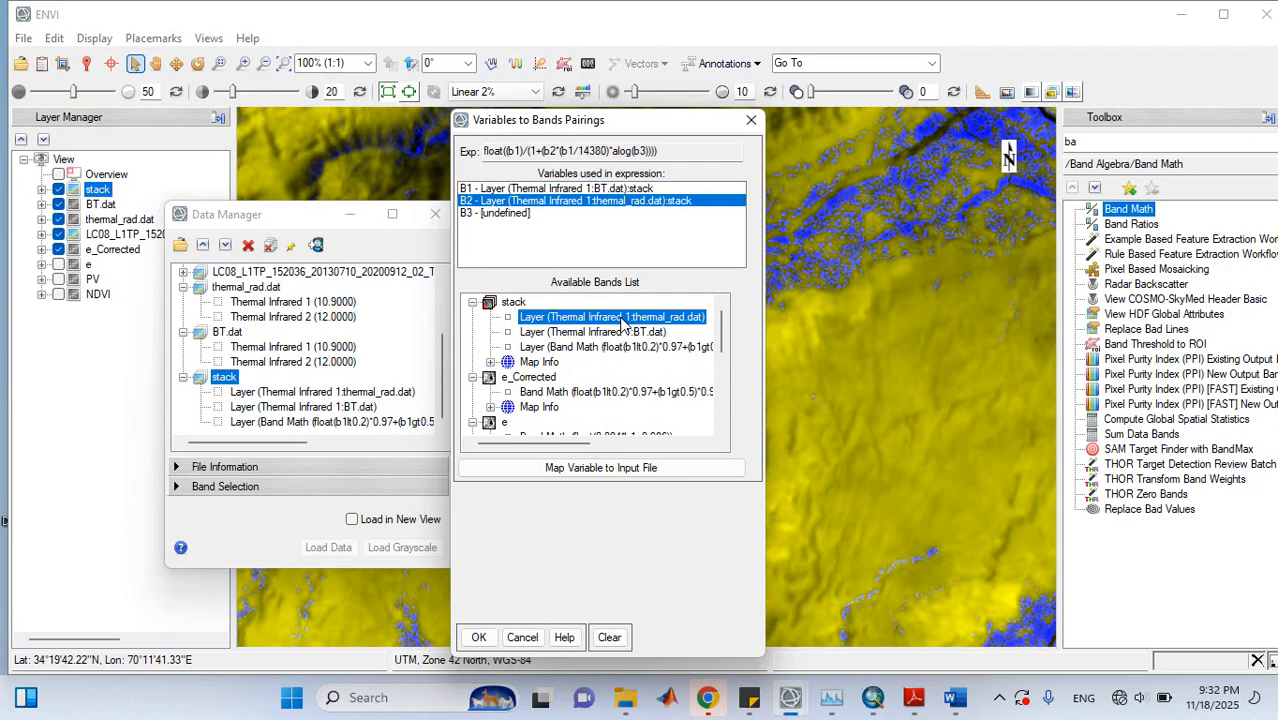
{"action": "left_click", "coordinate": [505, 214]}
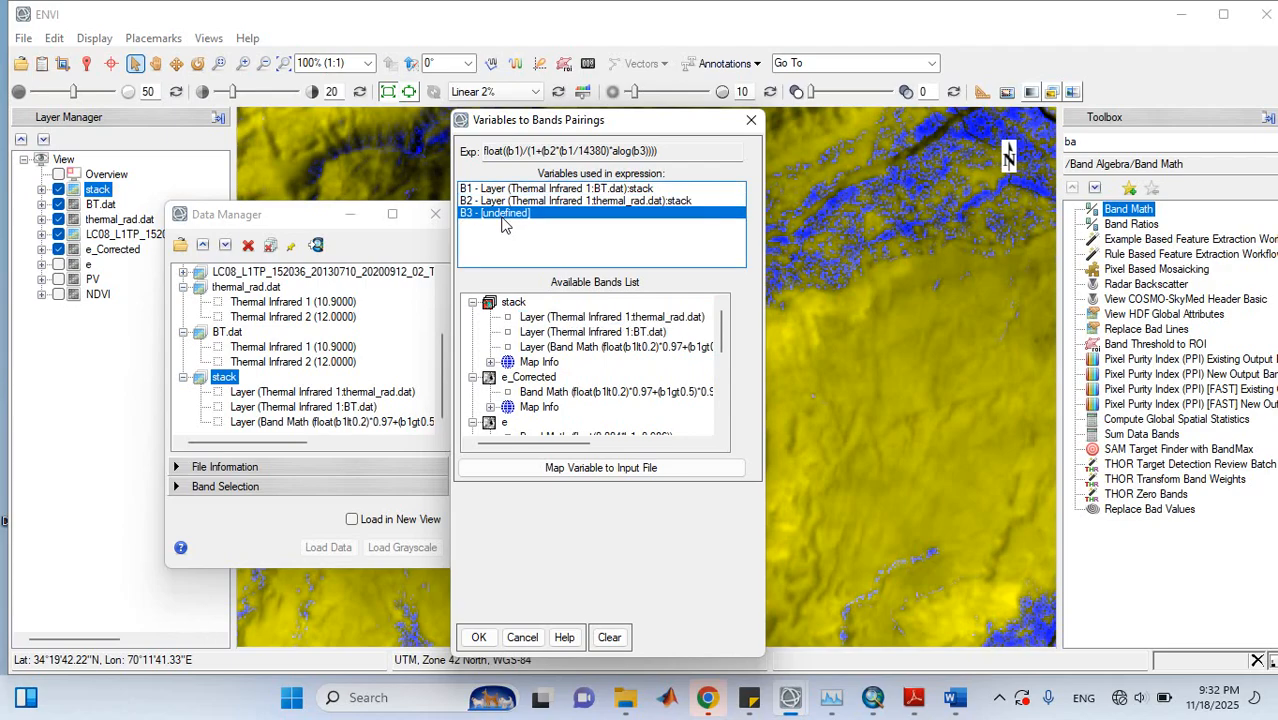
{"action": "left_click", "coordinate": [662, 348]}
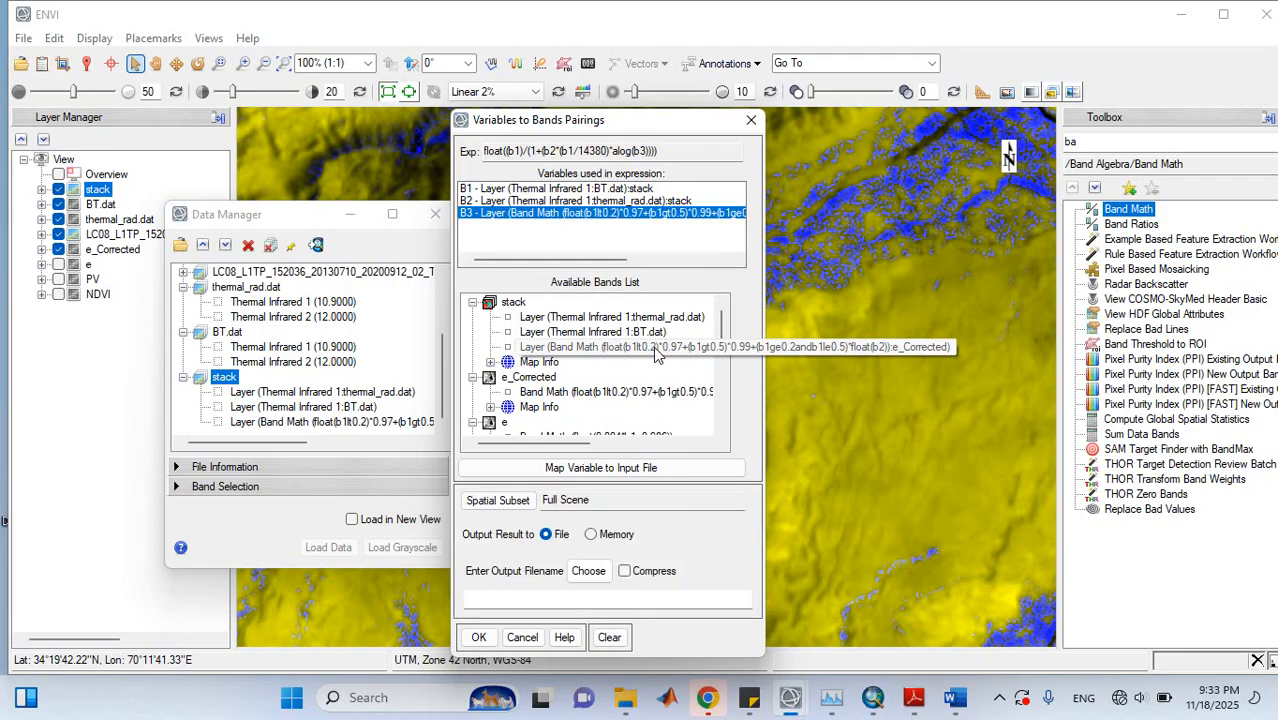
Name the Band Math output LST in the LST2013 folder and run the calculation
{"action": "left_click", "coordinate": [589, 571]}
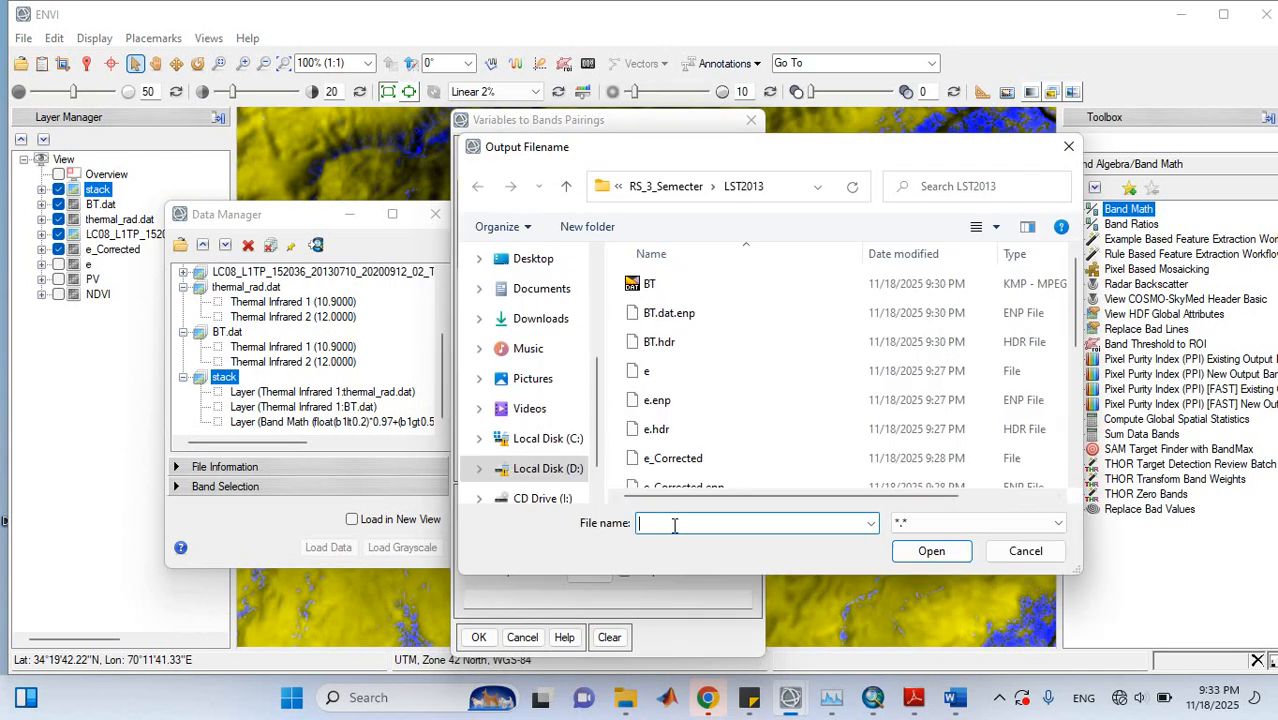
{"action": "key", "text": "Return"}
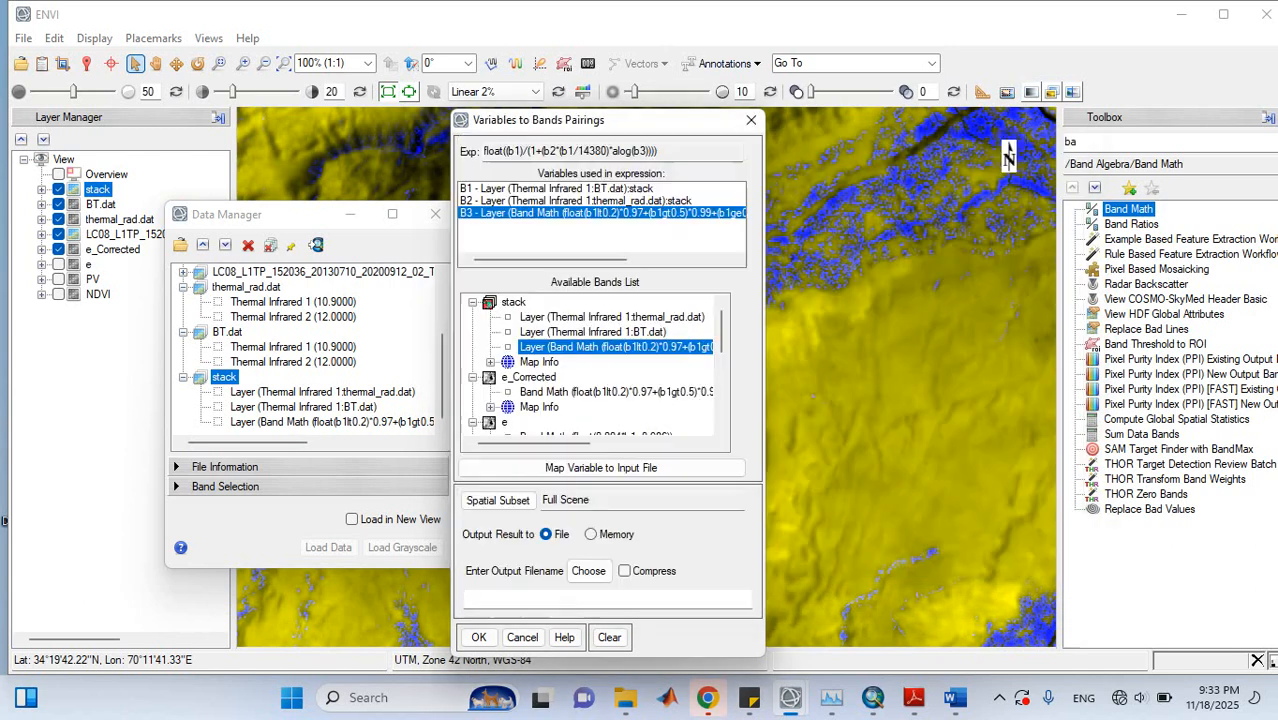
{"action": "left_click", "coordinate": [480, 637]}
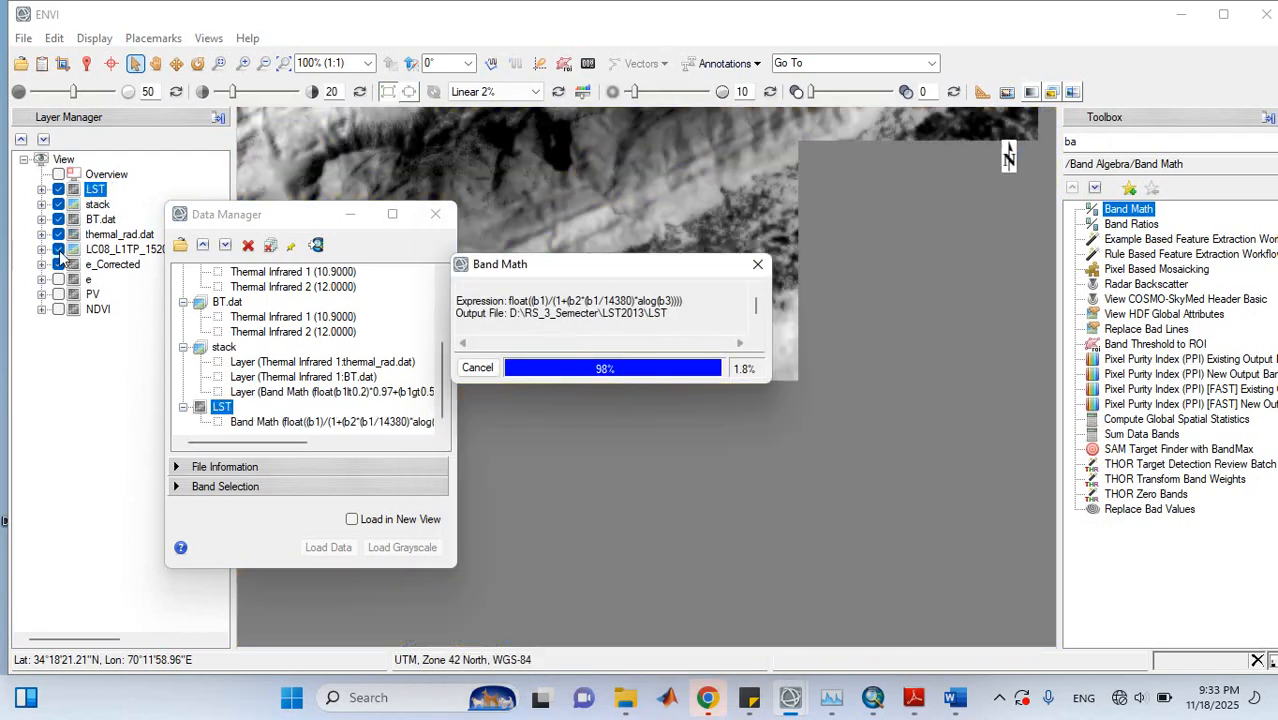
Hide all layers except LST and review the quick statistics of the LST layer
{"action": "left_click", "coordinate": [58, 249]}
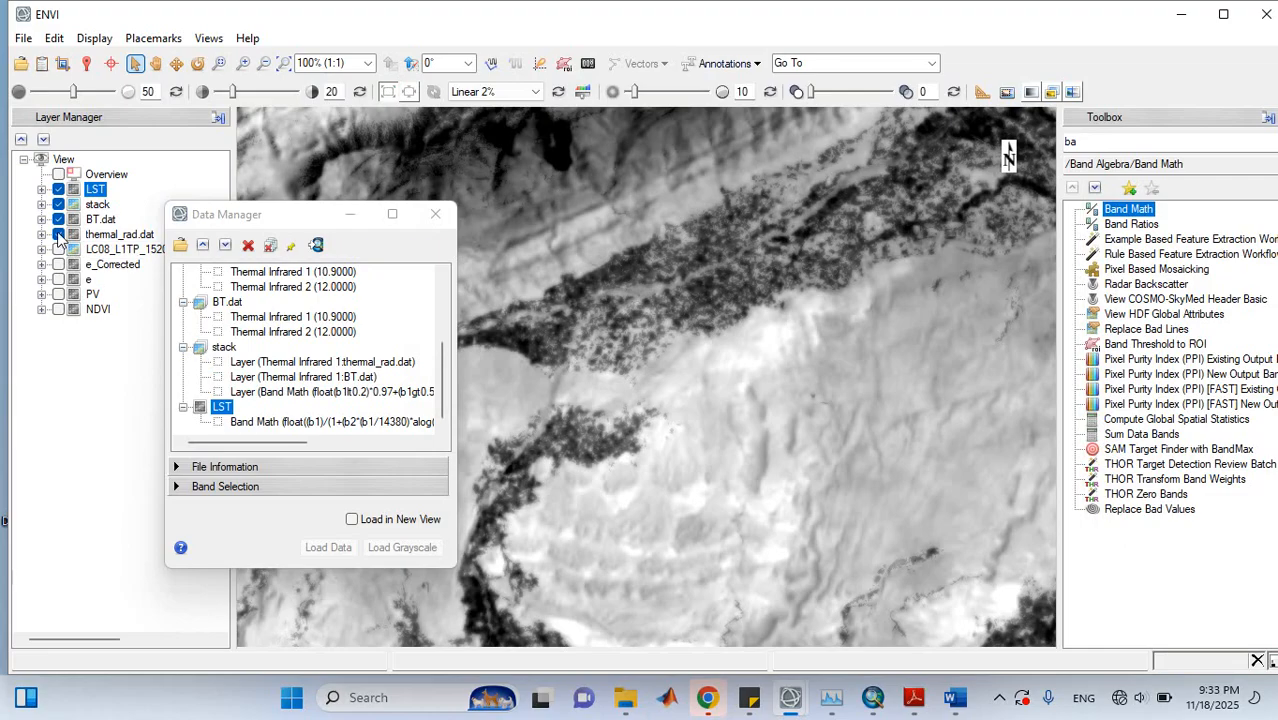
{"action": "left_click", "coordinate": [58, 234]}
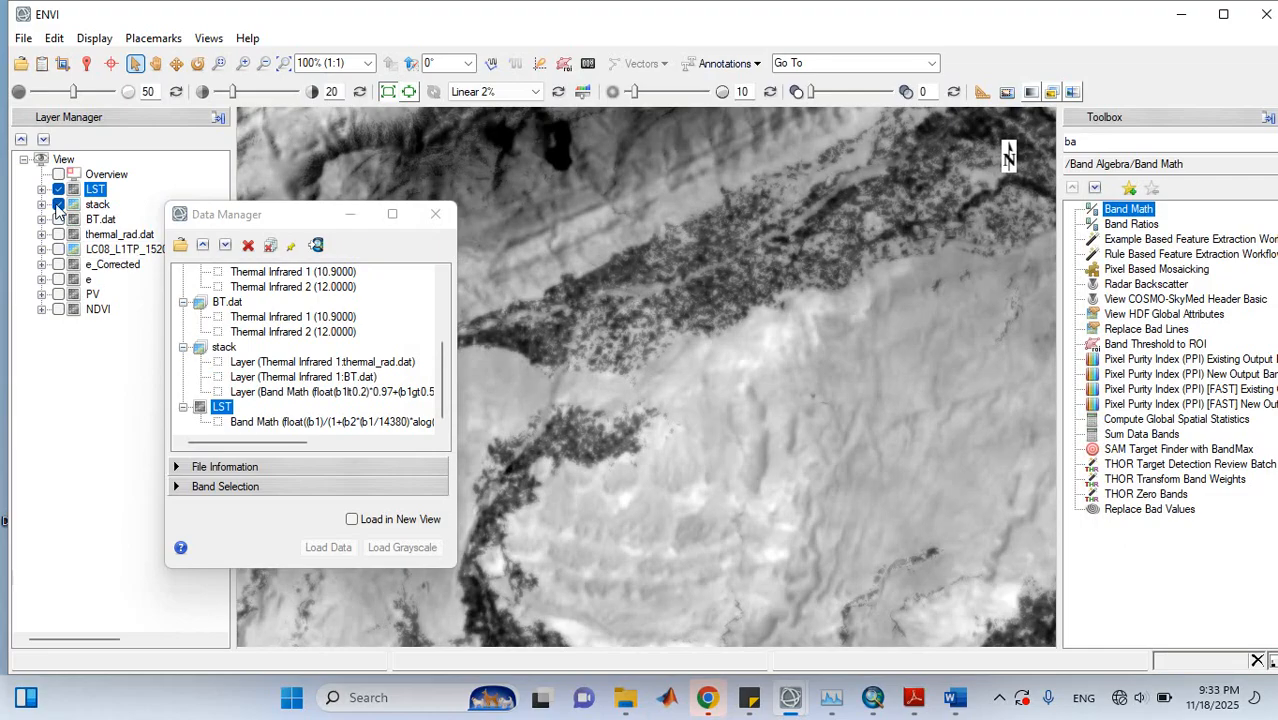
{"action": "right_click", "coordinate": [94, 193]}
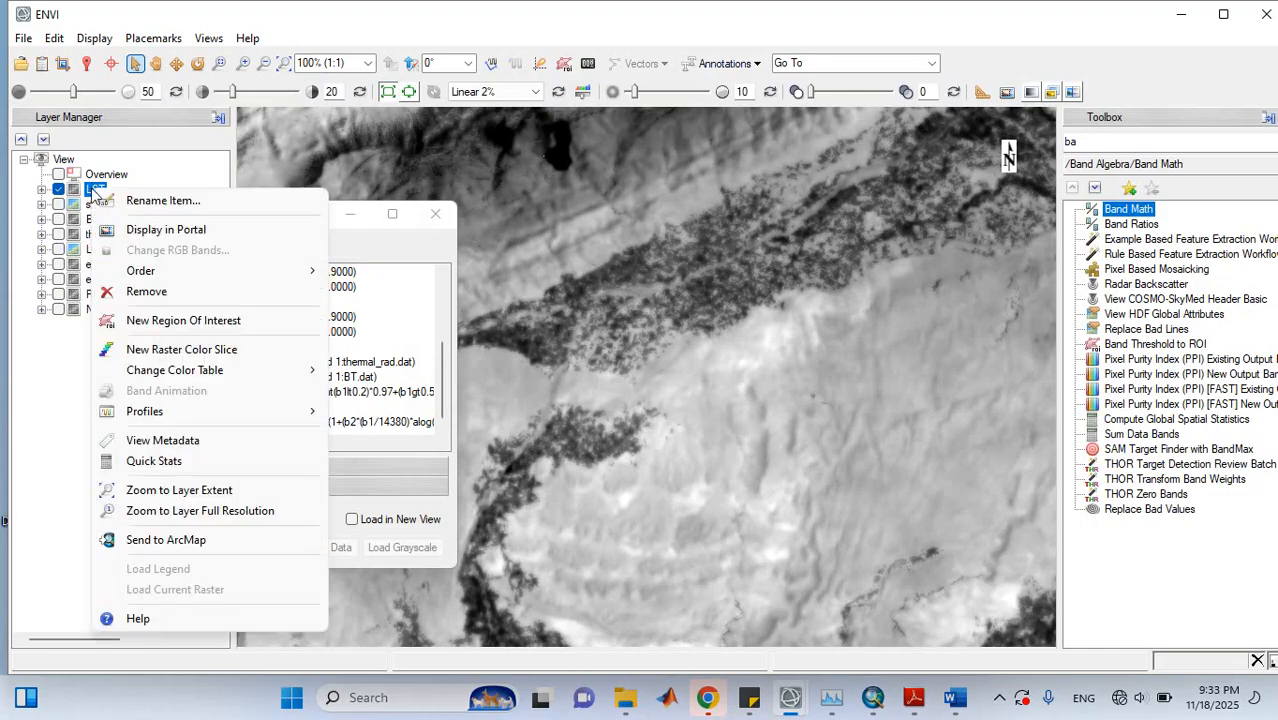
{"action": "left_click", "coordinate": [156, 461]}
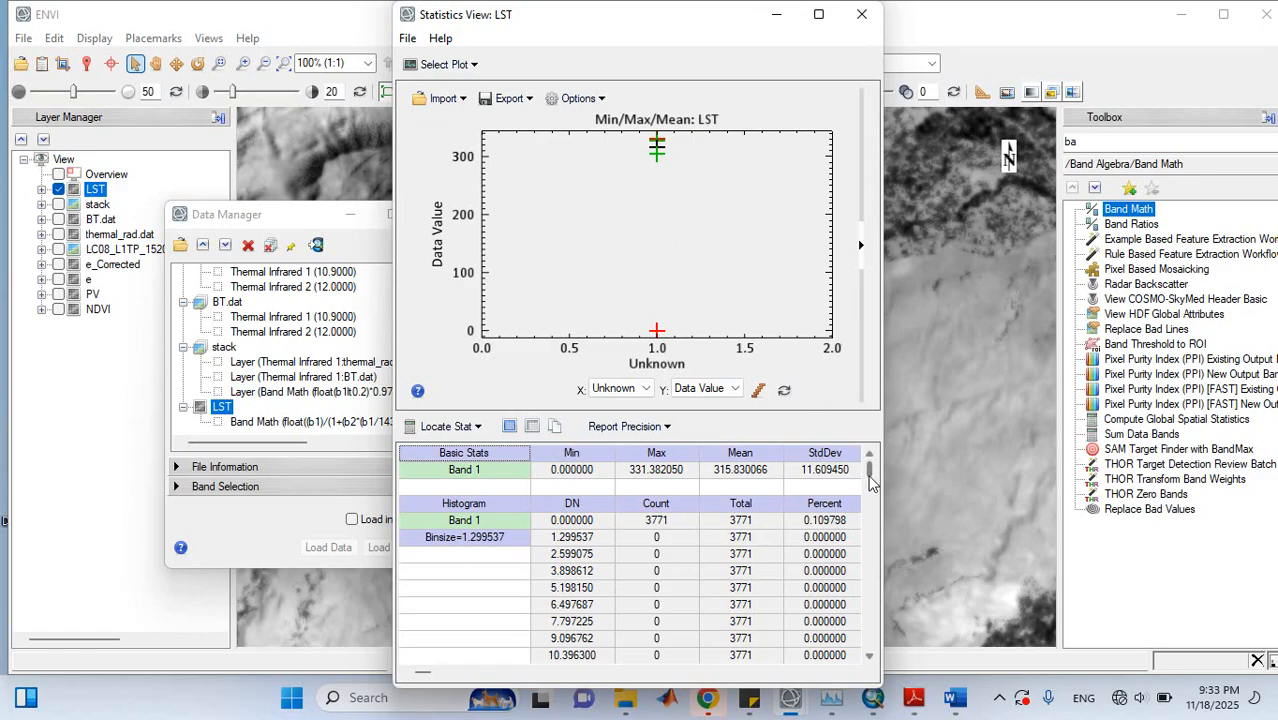
{"action": "left_click_drag", "start_coordinate": [869, 470], "coordinate": [883, 448]}
{"action": "left_click", "coordinate": [856, 22]}
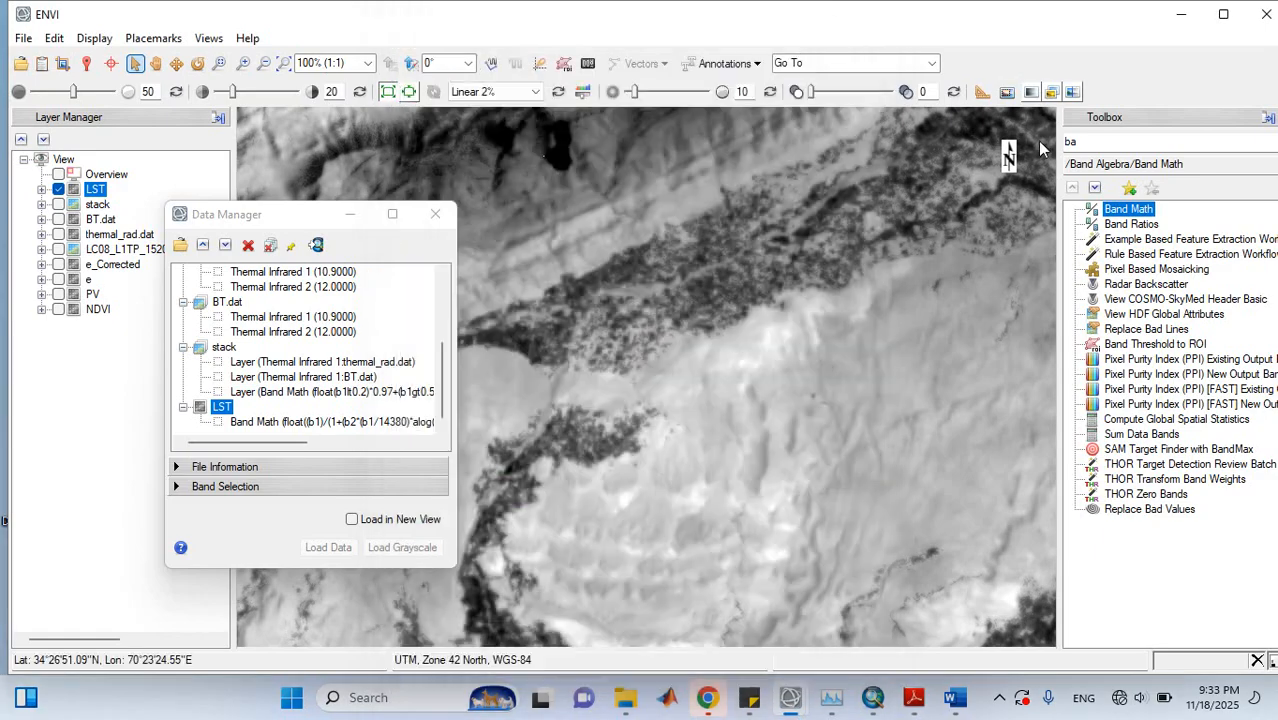
Reopen Band Math with its previous expressions cleared, and copy float(b1- 273.15) from the PV document in Word
{"action": "double_click", "coordinate": [1112, 209]}
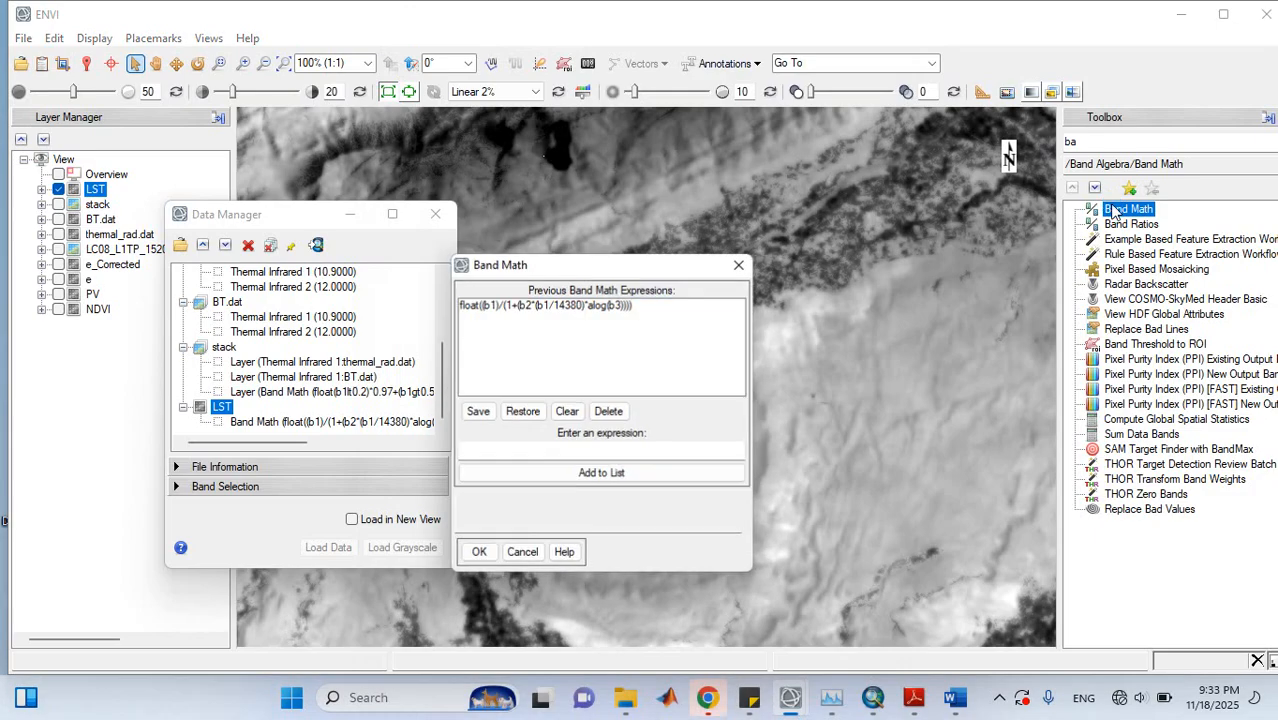
{"action": "left_click", "coordinate": [566, 411]}
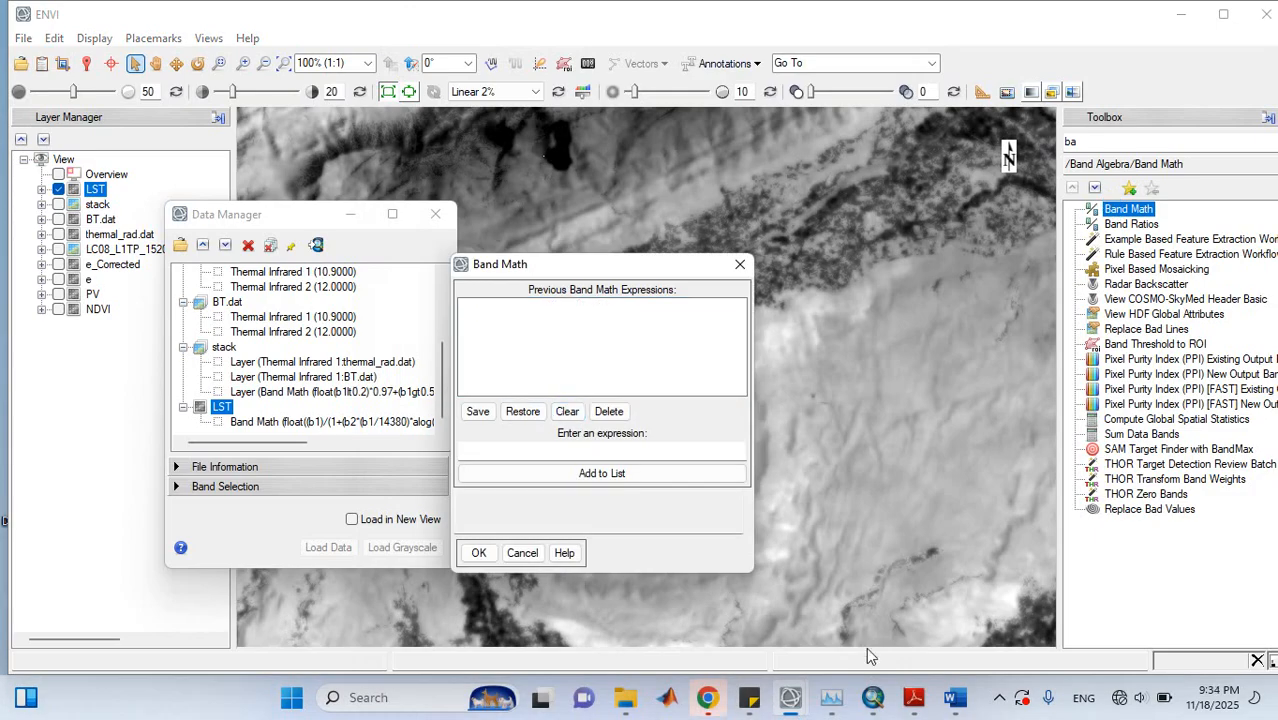
{"action": "left_click", "coordinate": [955, 697]}
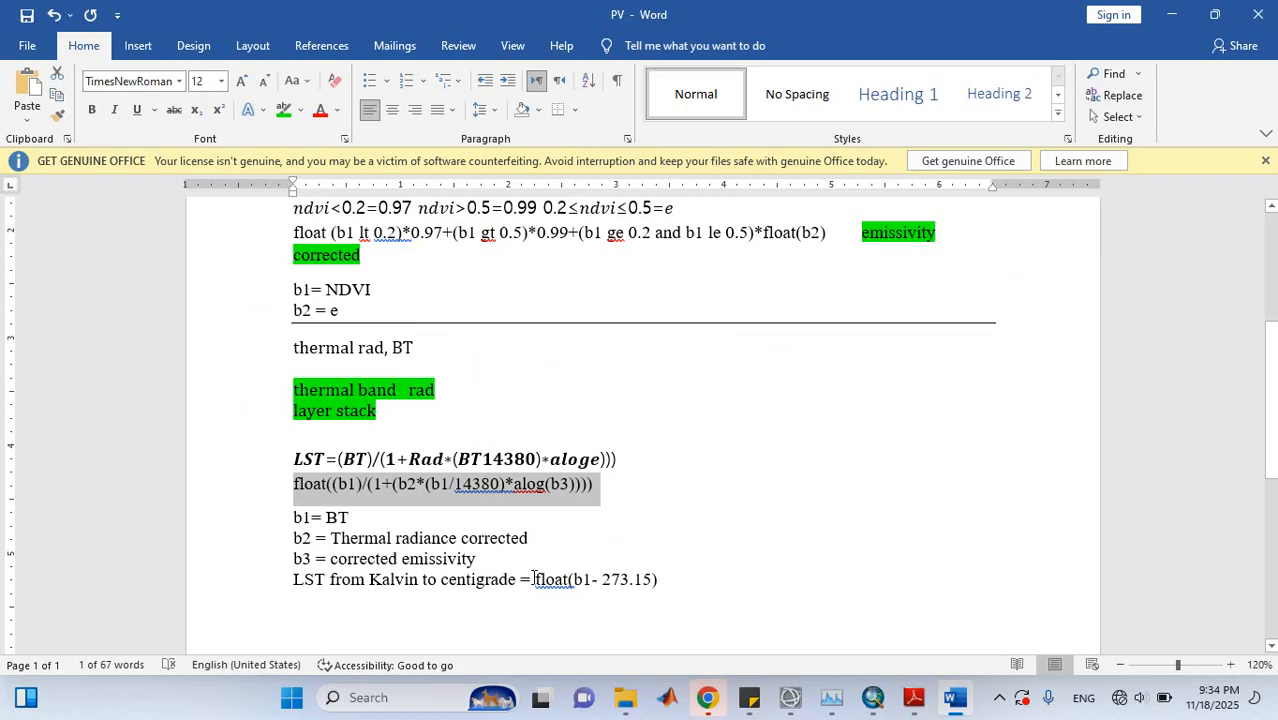
{"action": "left_click_drag", "start_coordinate": [533, 578], "coordinate": [672, 582]}
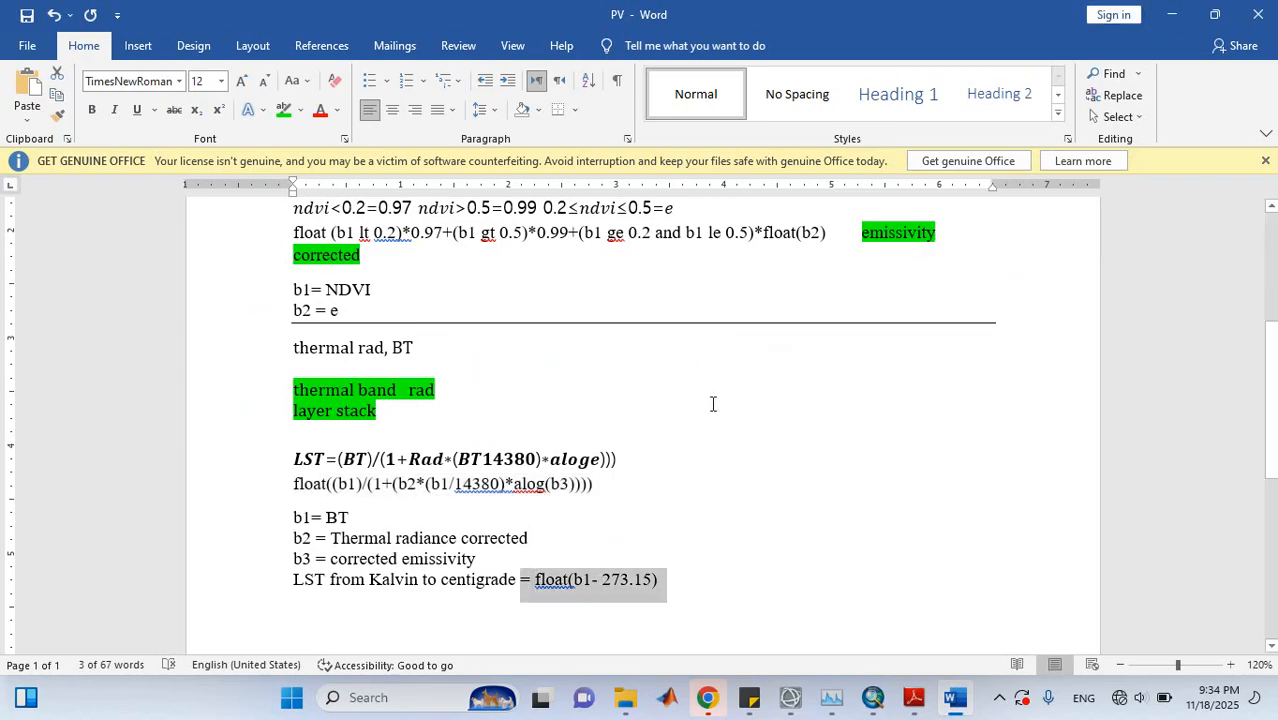
{"action": "left_click", "coordinate": [580, 580]}
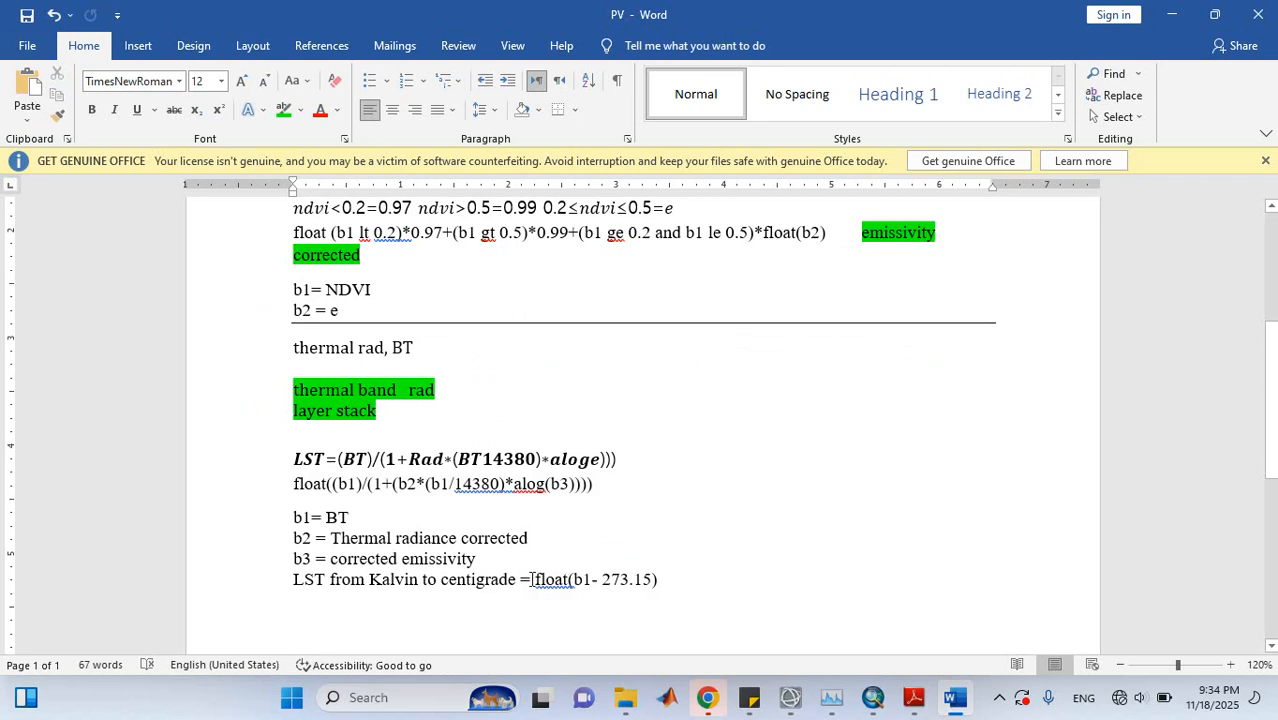
{"action": "left_click_drag", "start_coordinate": [535, 580], "coordinate": [660, 581]}
{"action": "right_click", "coordinate": [600, 585]}
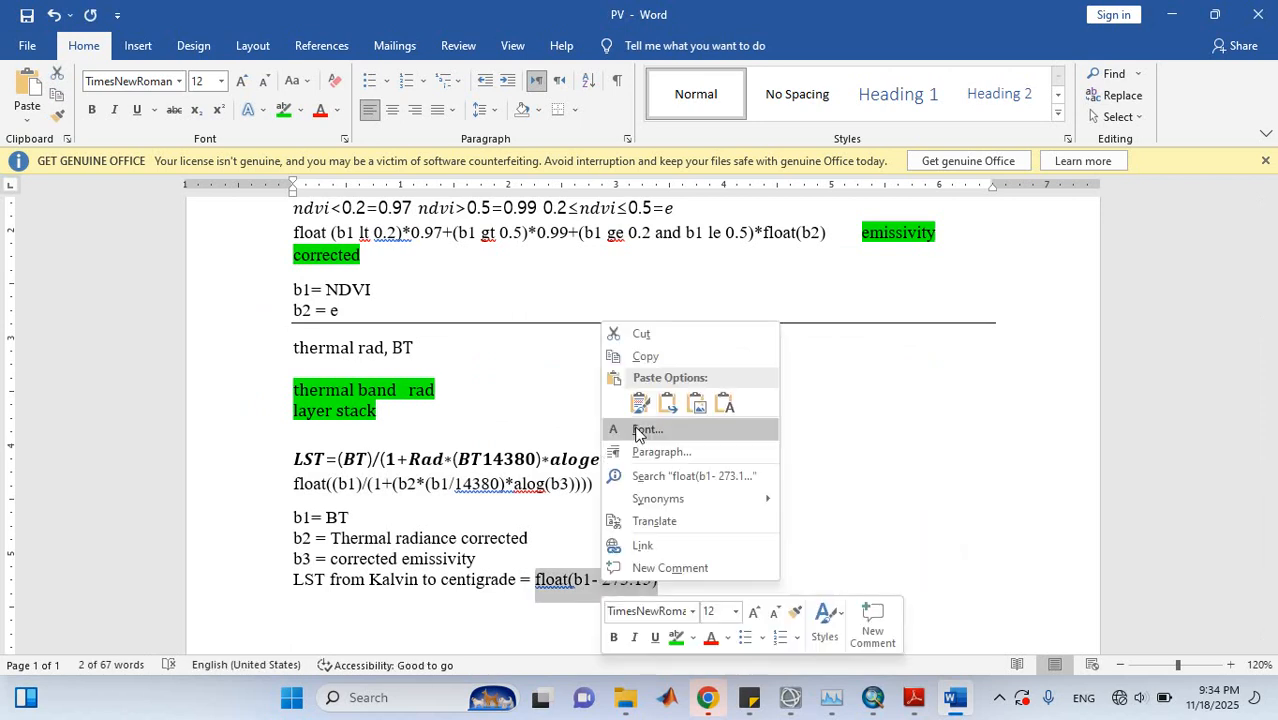
{"action": "left_click", "coordinate": [646, 357]}
{"action": "left_click", "coordinate": [1170, 14]}
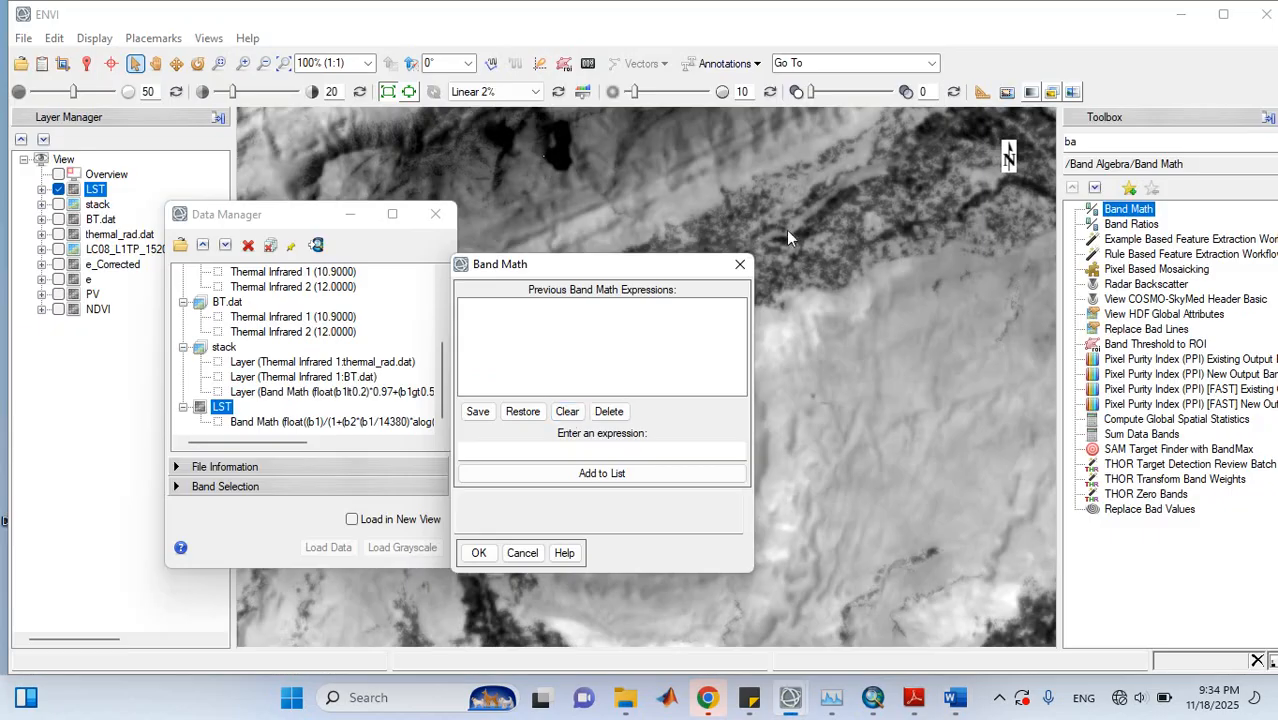
Enter float(b1- 273.15) as the Band Math expression, add it to the list and accept it
{"action": "left_click", "coordinate": [508, 450]}
{"action": "key", "text": "ctrl+v"}
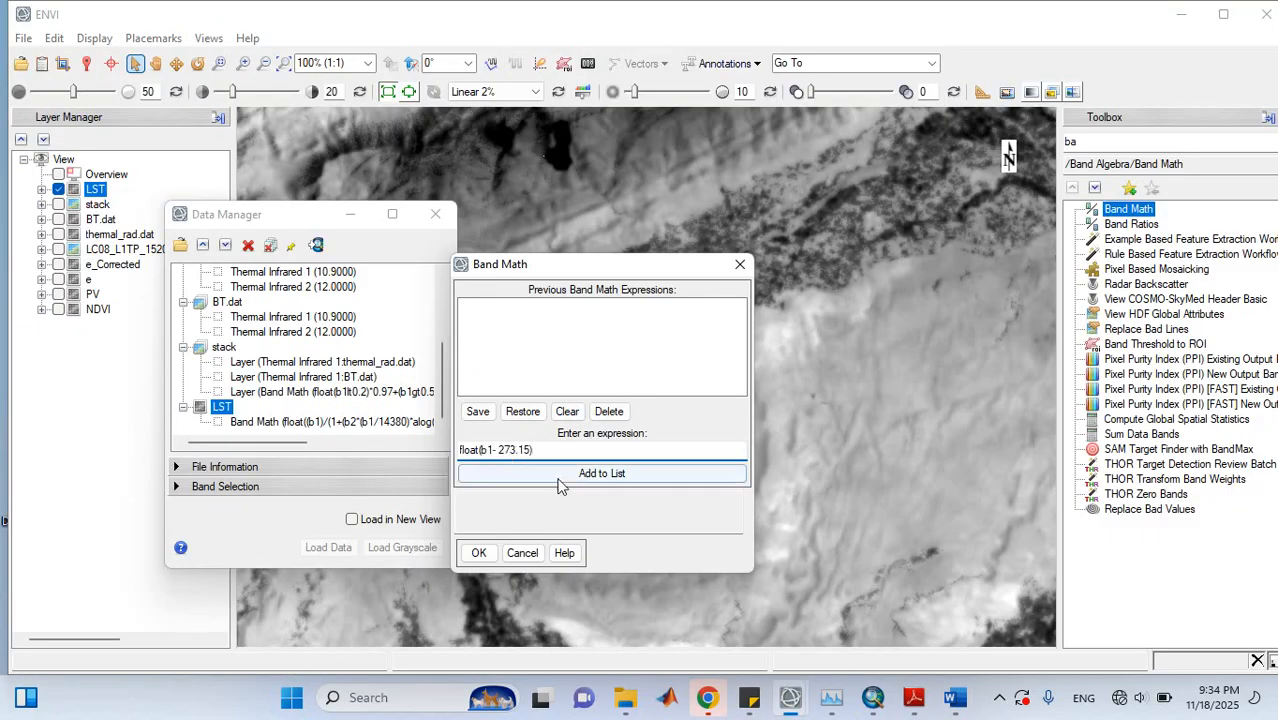
{"action": "left_click", "coordinate": [557, 478]}
{"action": "left_click", "coordinate": [479, 553]}
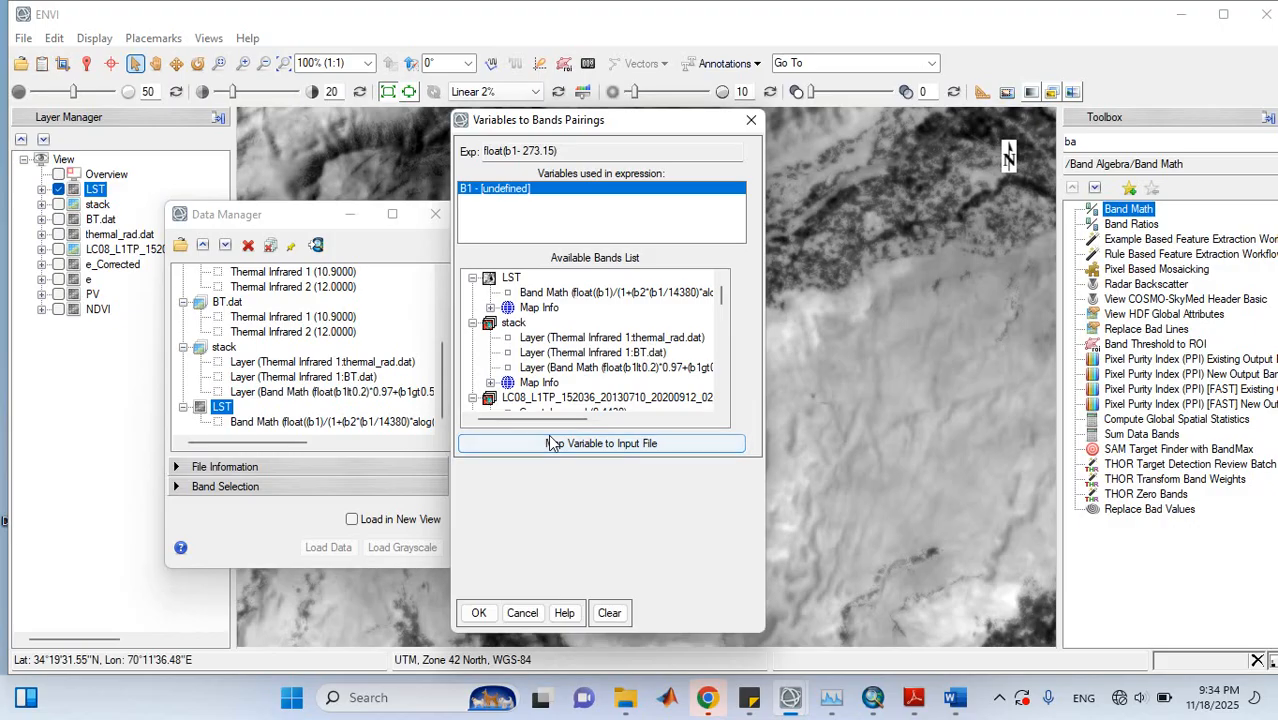
Pair B1 with the LST band, name the output LST_celc in the LST2013 folder and run the Celsius conversion
{"action": "left_click", "coordinate": [547, 293]}
{"action": "left_click", "coordinate": [585, 547]}
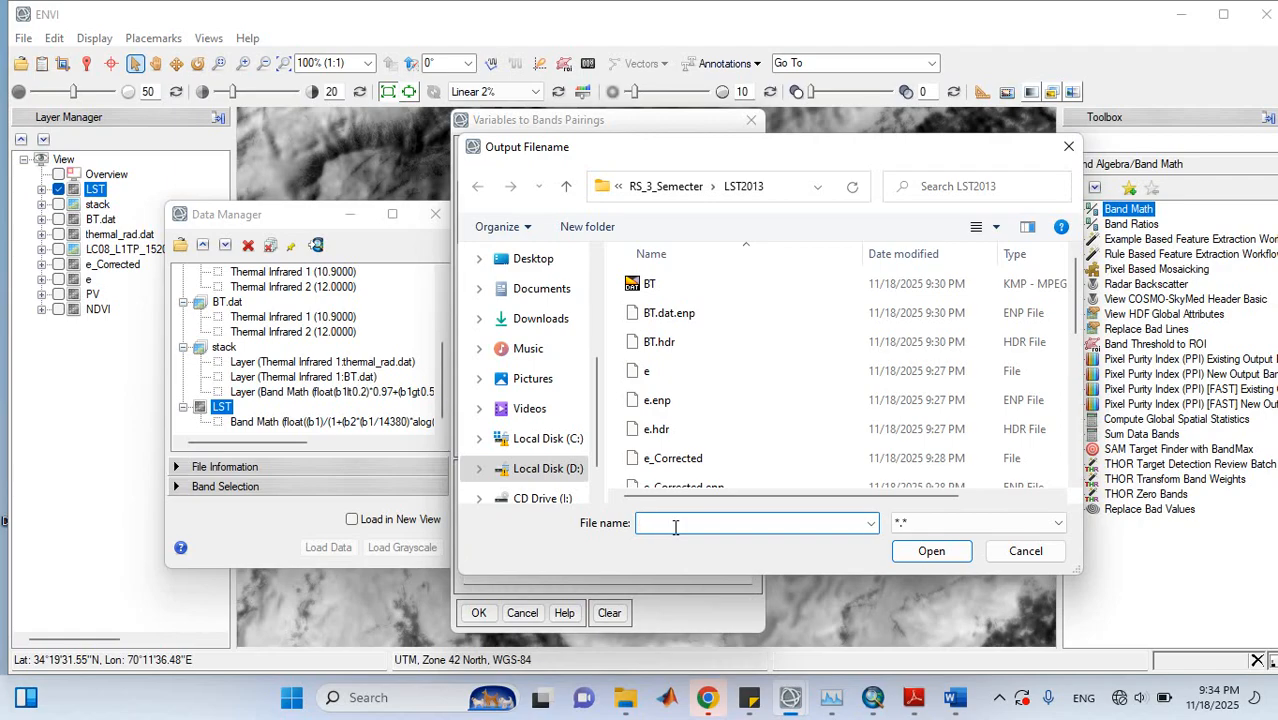
{"action": "type", "text": "LST_cels"}
{"action": "left_click", "coordinate": [927, 551]}
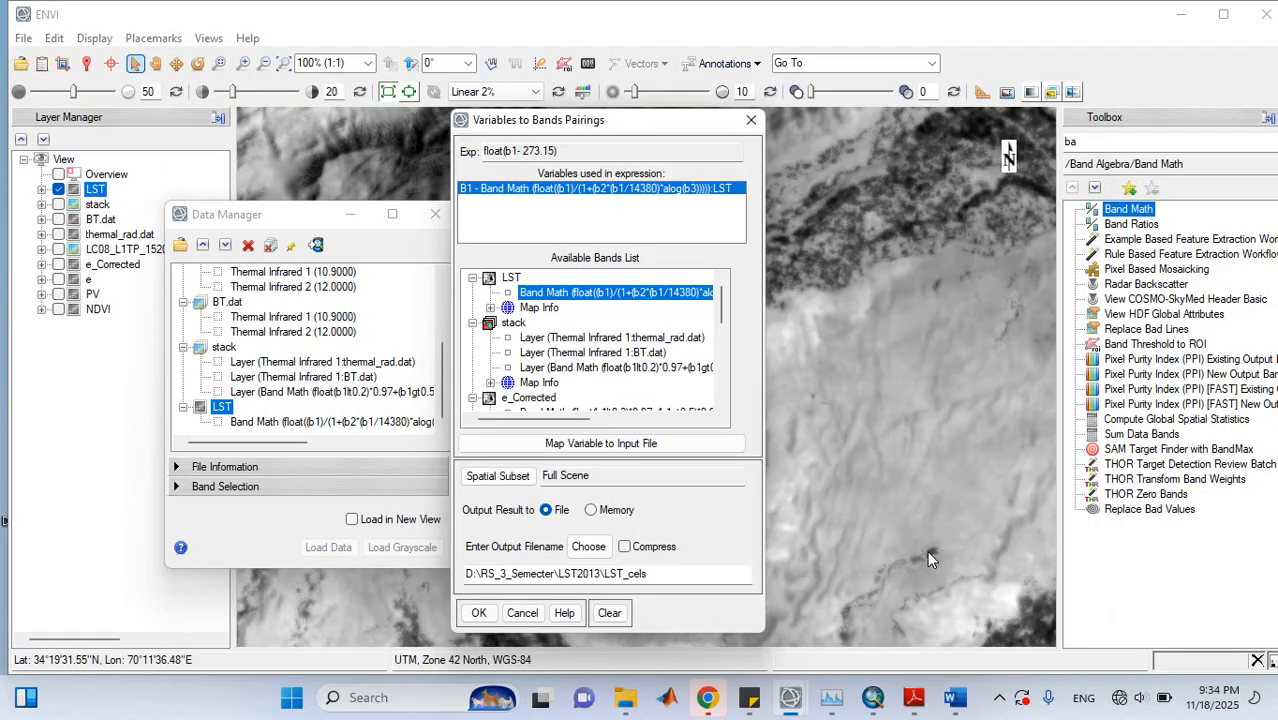
{"action": "left_click", "coordinate": [655, 575]}
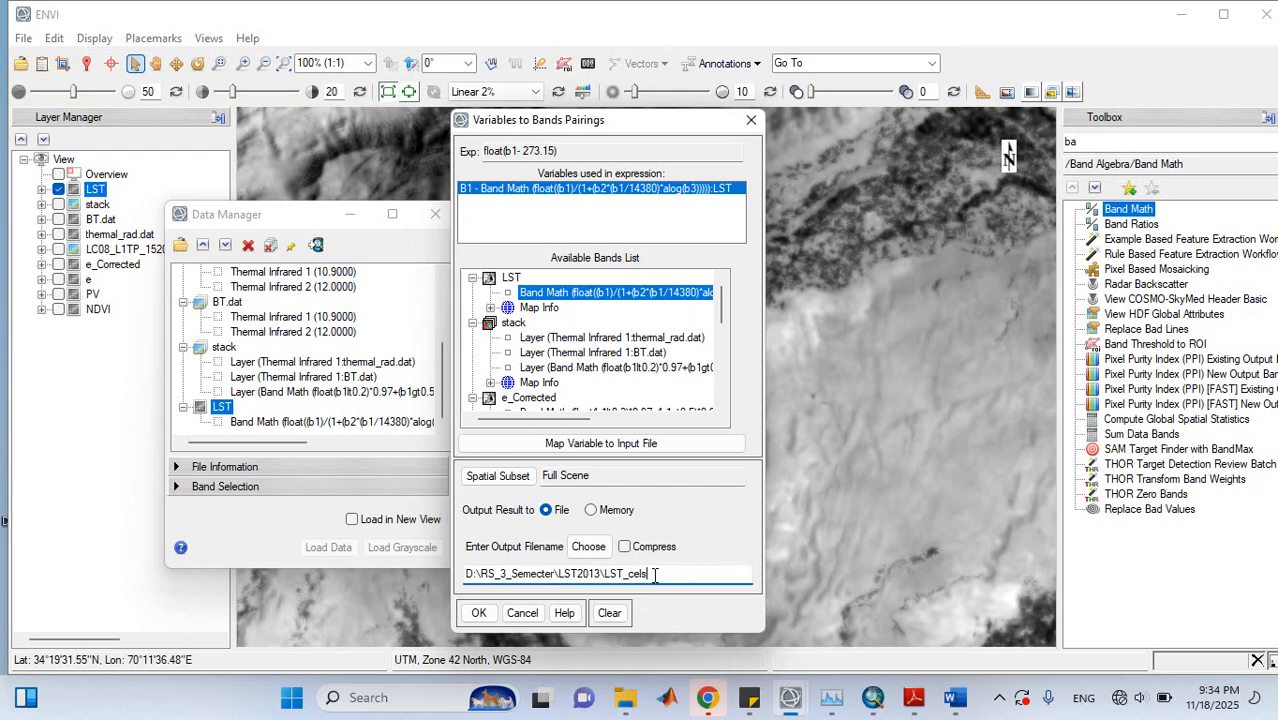
{"action": "left_click", "coordinate": [478, 613]}
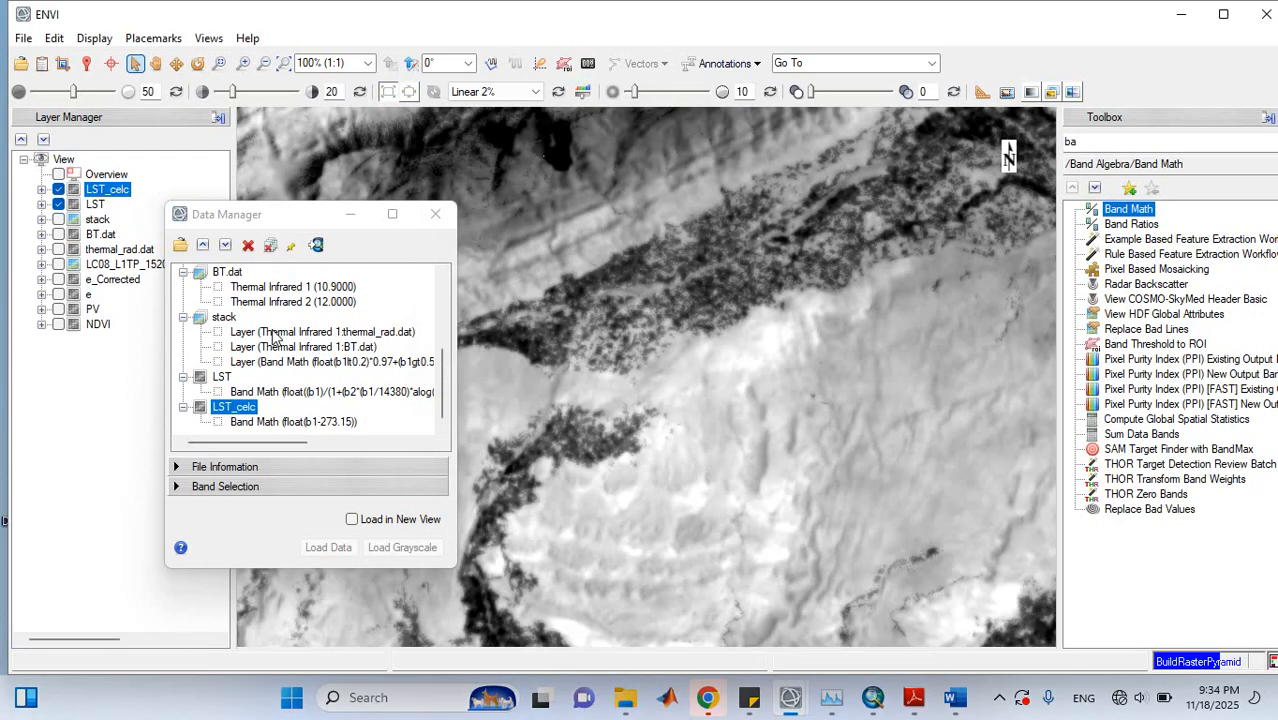
View the quick statistics of the LST_celc layer
{"action": "right_click", "coordinate": [103, 193]}
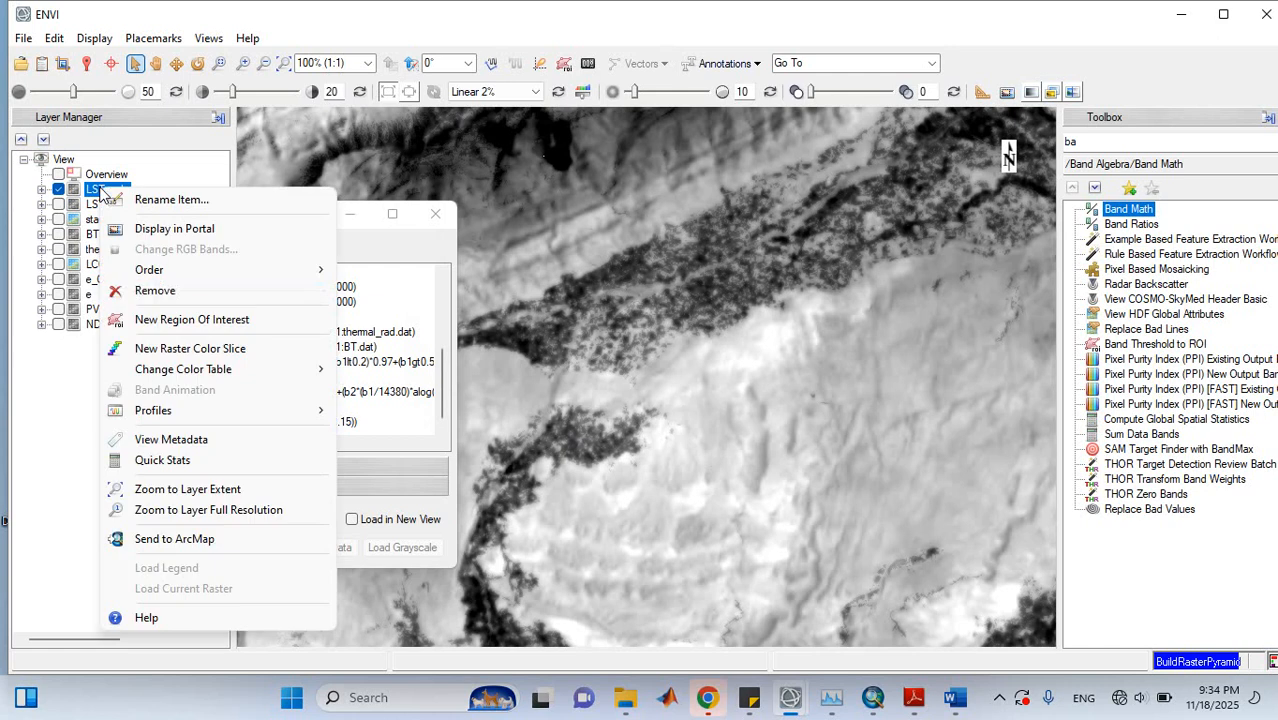
{"action": "left_click", "coordinate": [165, 461]}
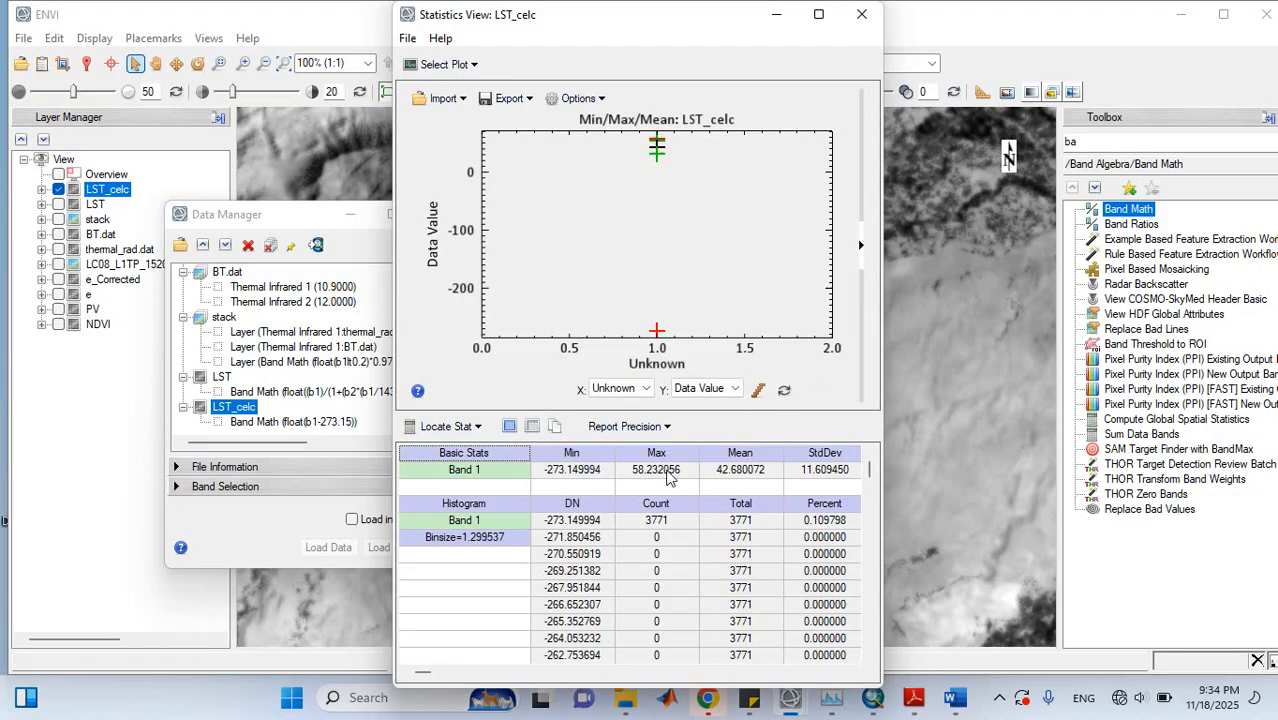
Check the maximum in the LST_celc statistics, close them, and inspect the layer's pixel values with Cursor Value
{"action": "left_click", "coordinate": [632, 476]}
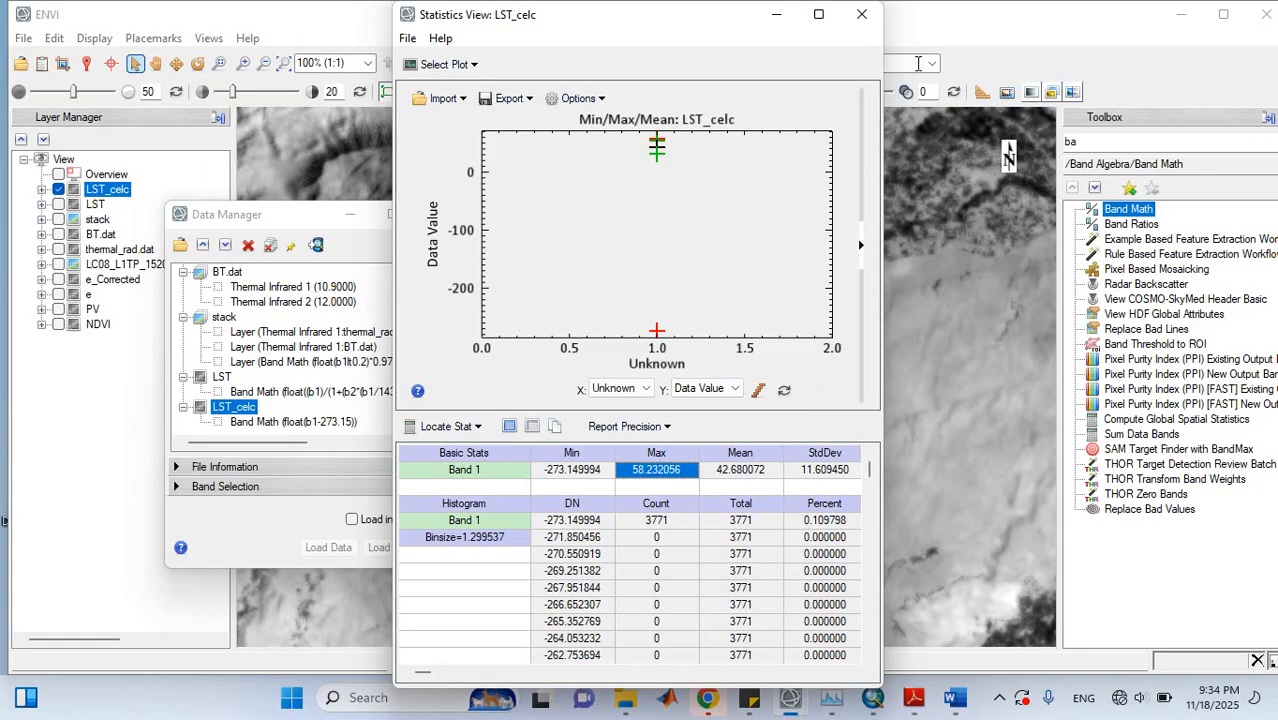
{"action": "left_click", "coordinate": [857, 18]}
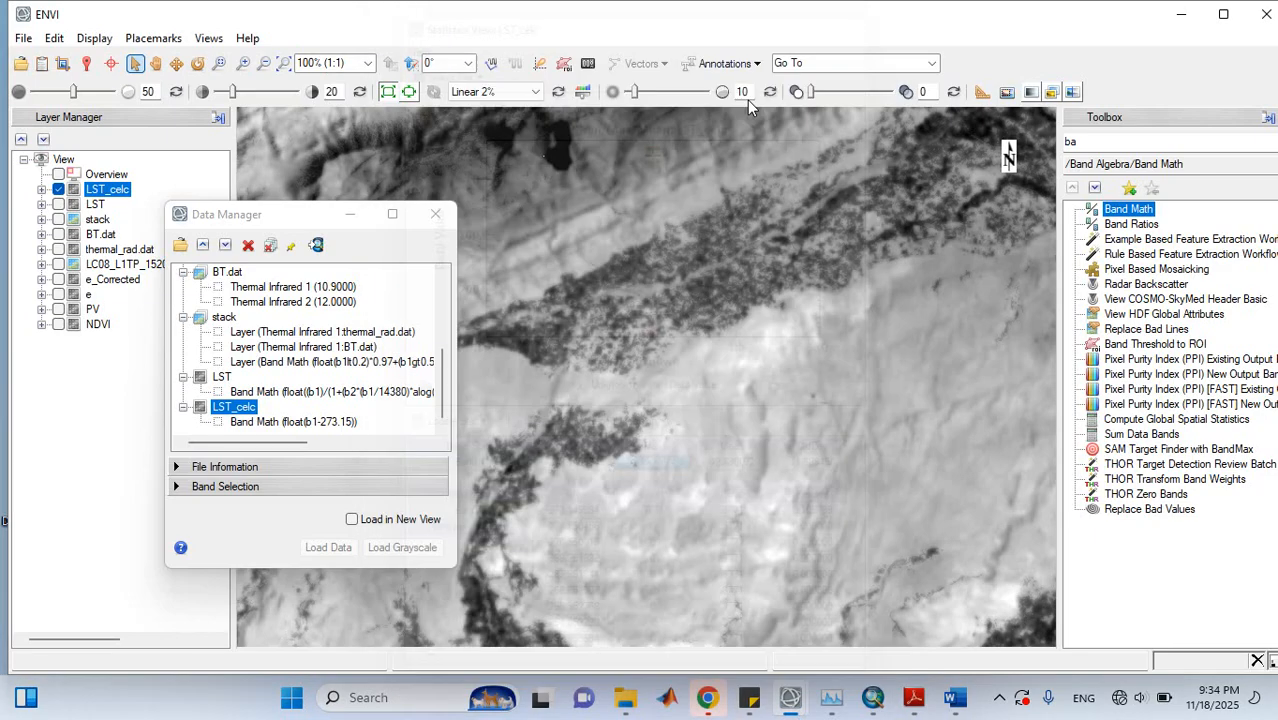
{"action": "left_click", "coordinate": [88, 63]}
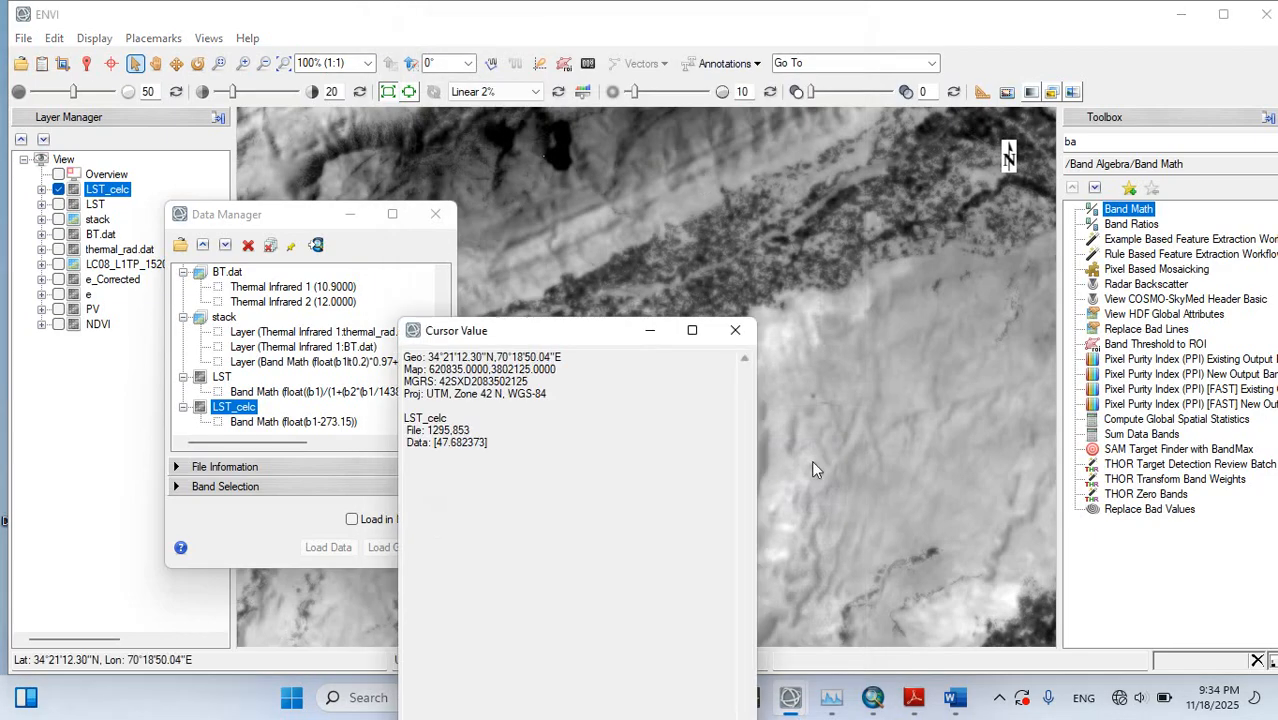
{"action": "double_click", "coordinate": [436, 449]}
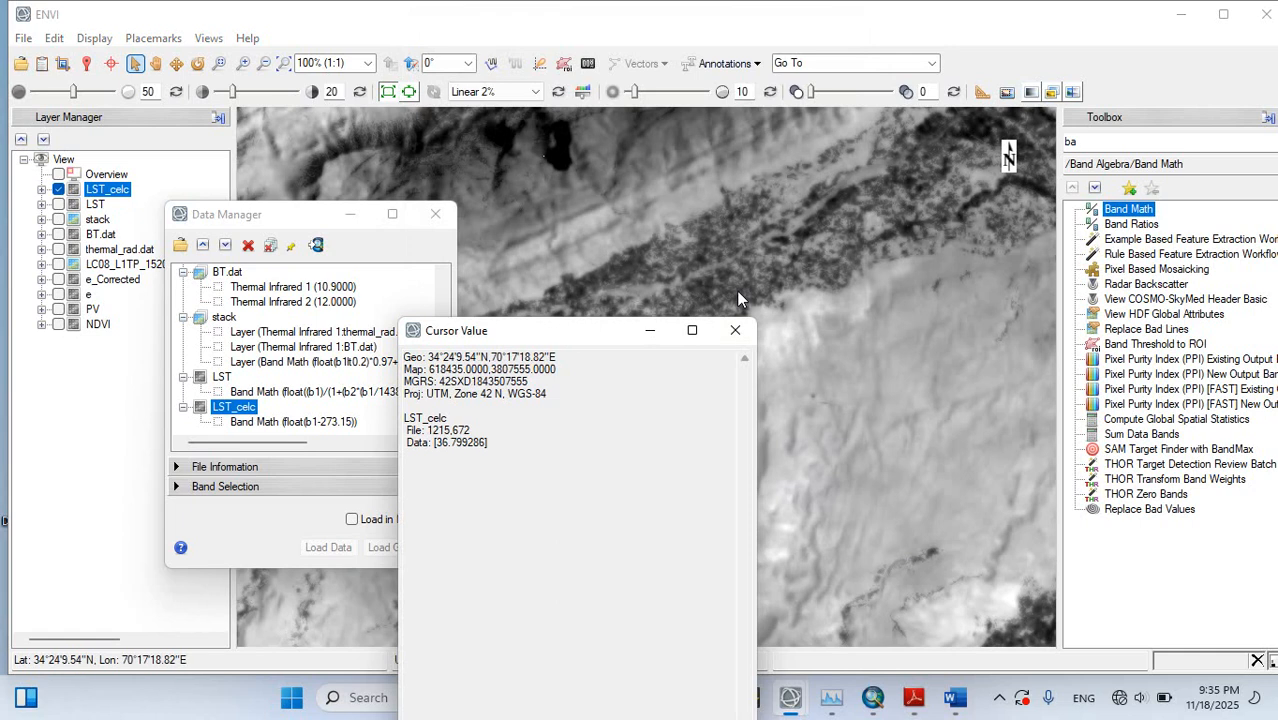
Send LST_celc from the ENVI Data Manager to the open ArcMap document without creating pyramids
{"action": "left_click", "coordinate": [107, 192]}
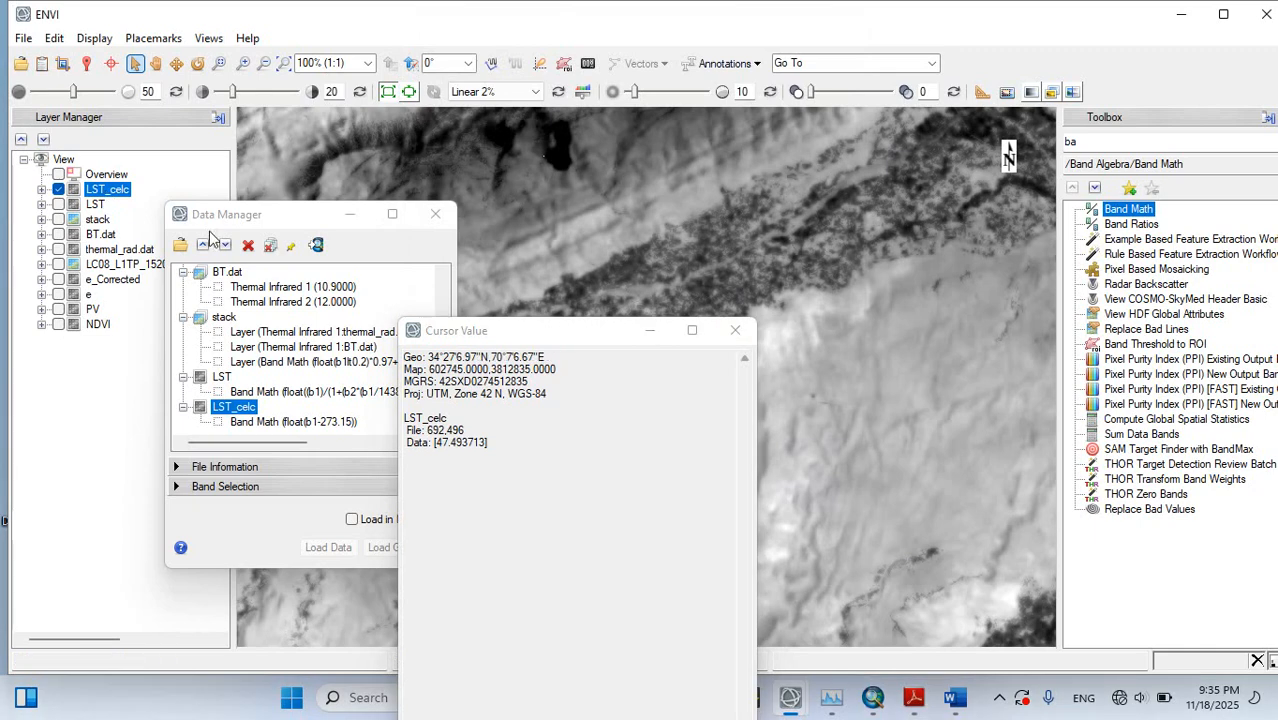
{"action": "left_click", "coordinate": [316, 246]}
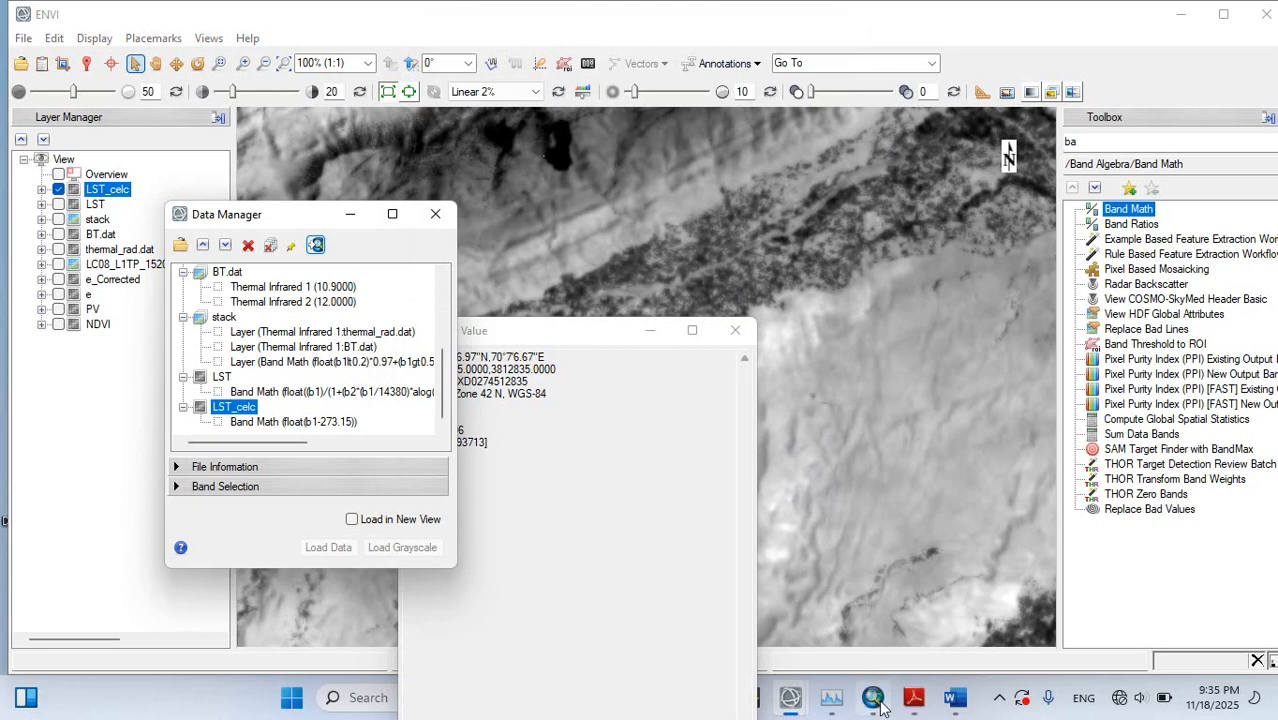
{"action": "mouse_move", "coordinate": [876, 700]}
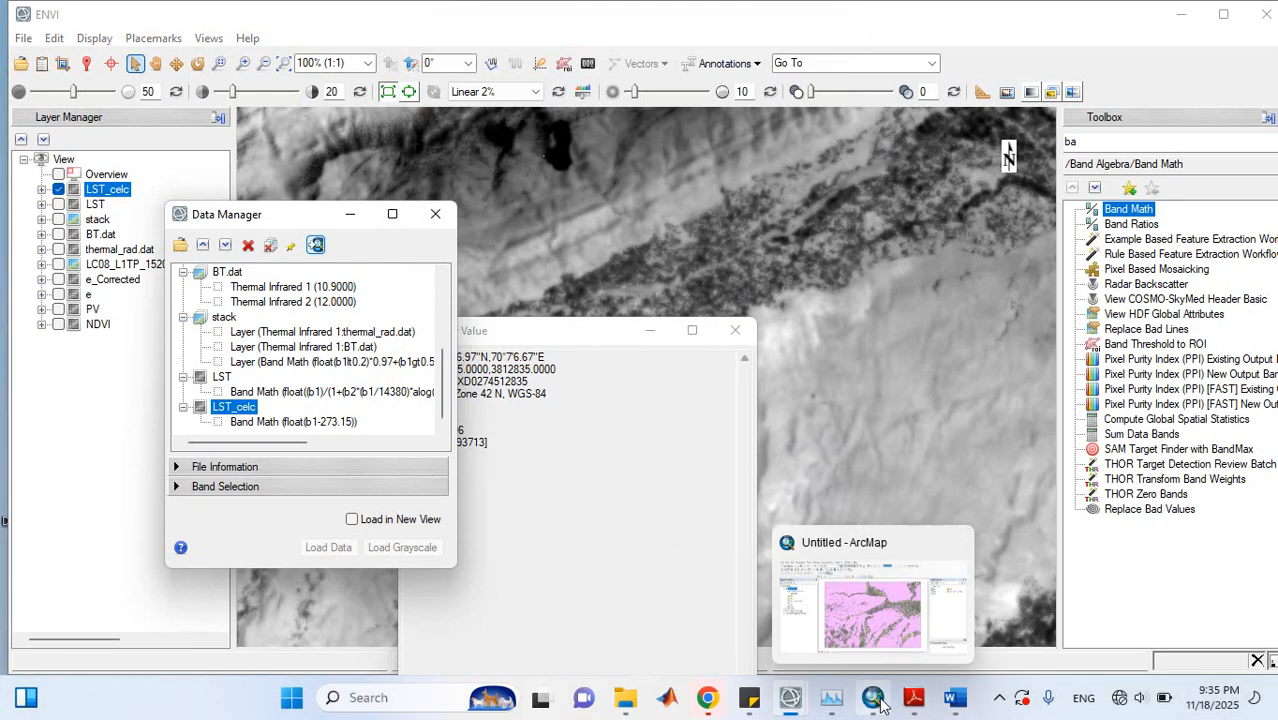
{"action": "left_click", "coordinate": [853, 603]}
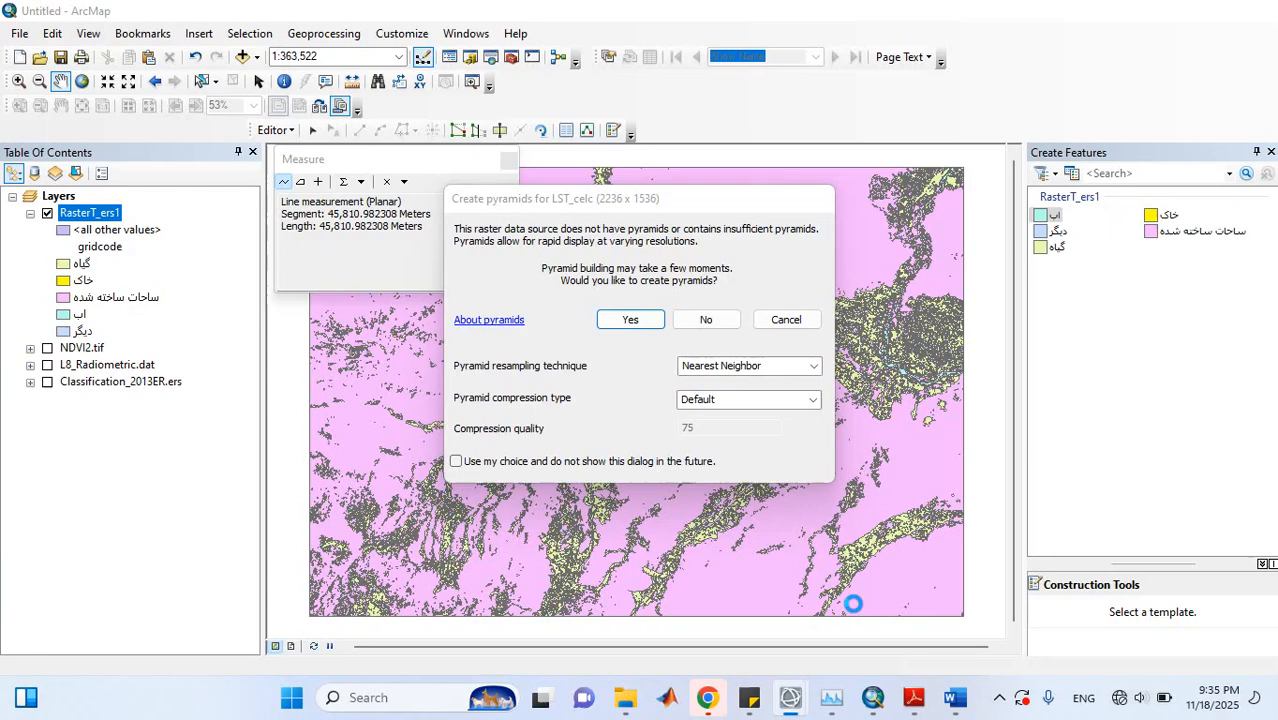
{"action": "left_click", "coordinate": [705, 320]}
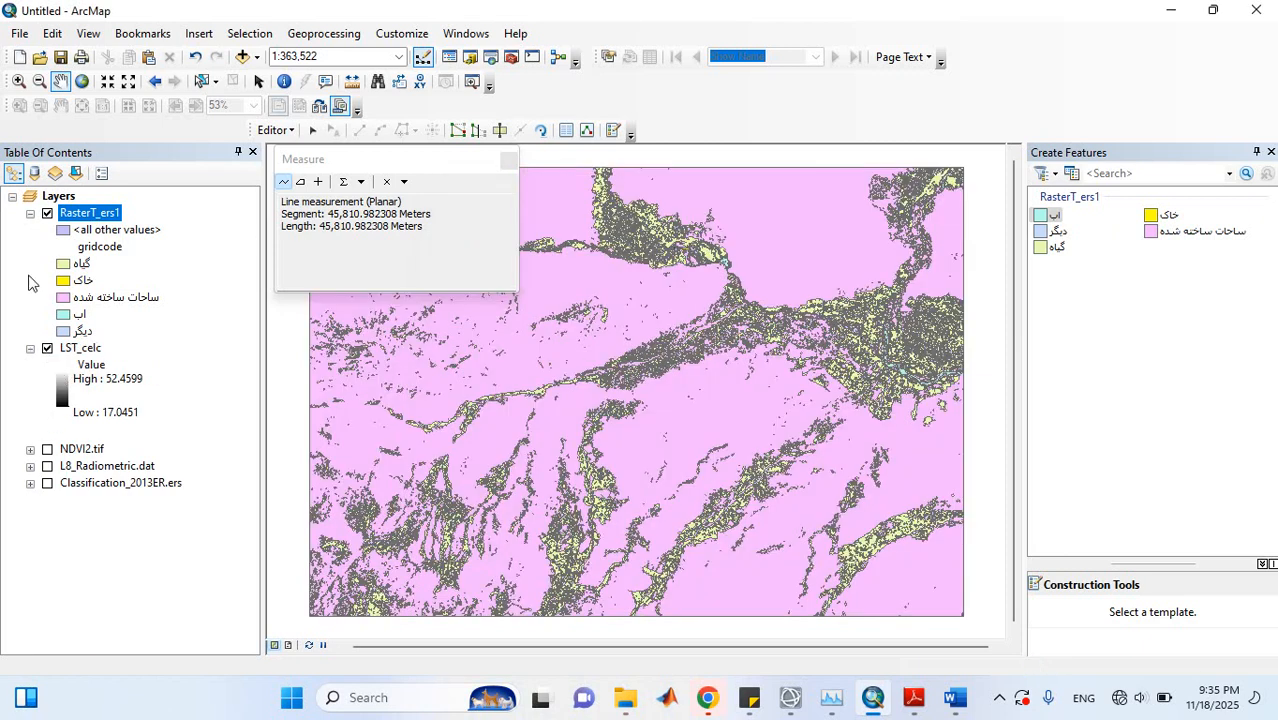
Hide the RasterT_ers1 layer in ArcMap and minimize ENVI
{"action": "left_click", "coordinate": [47, 213]}
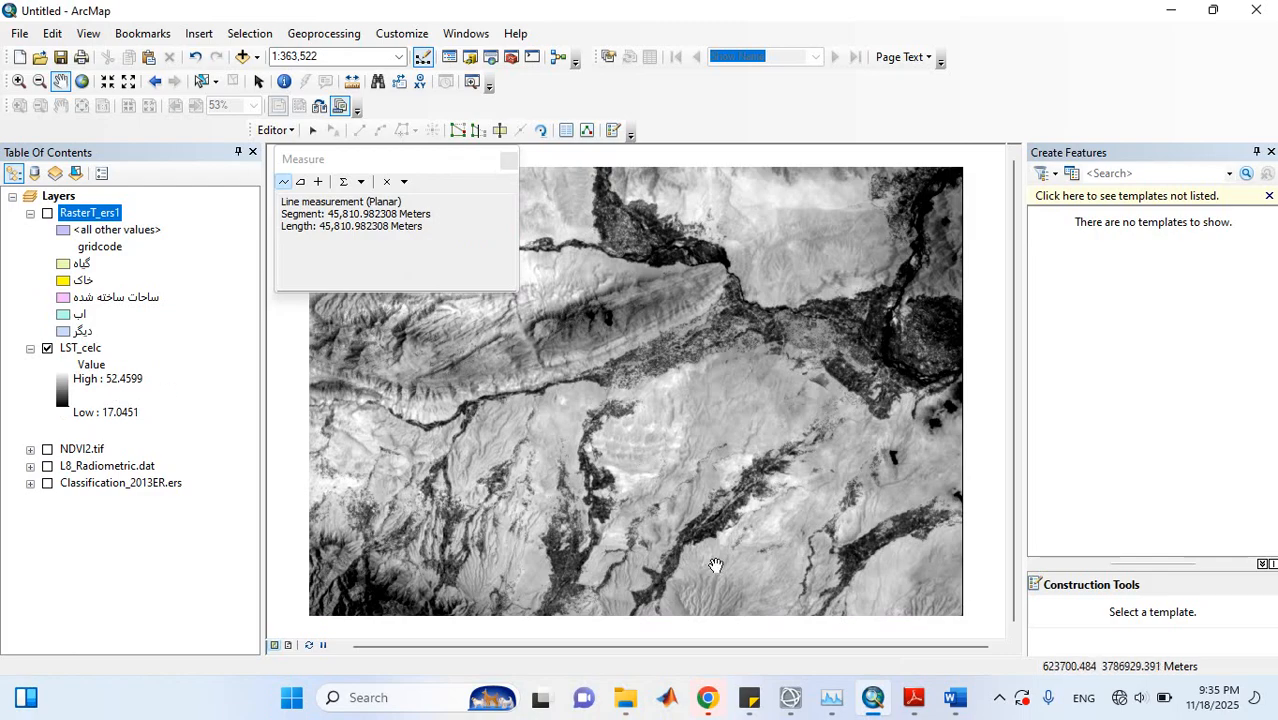
{"action": "left_click", "coordinate": [789, 697]}
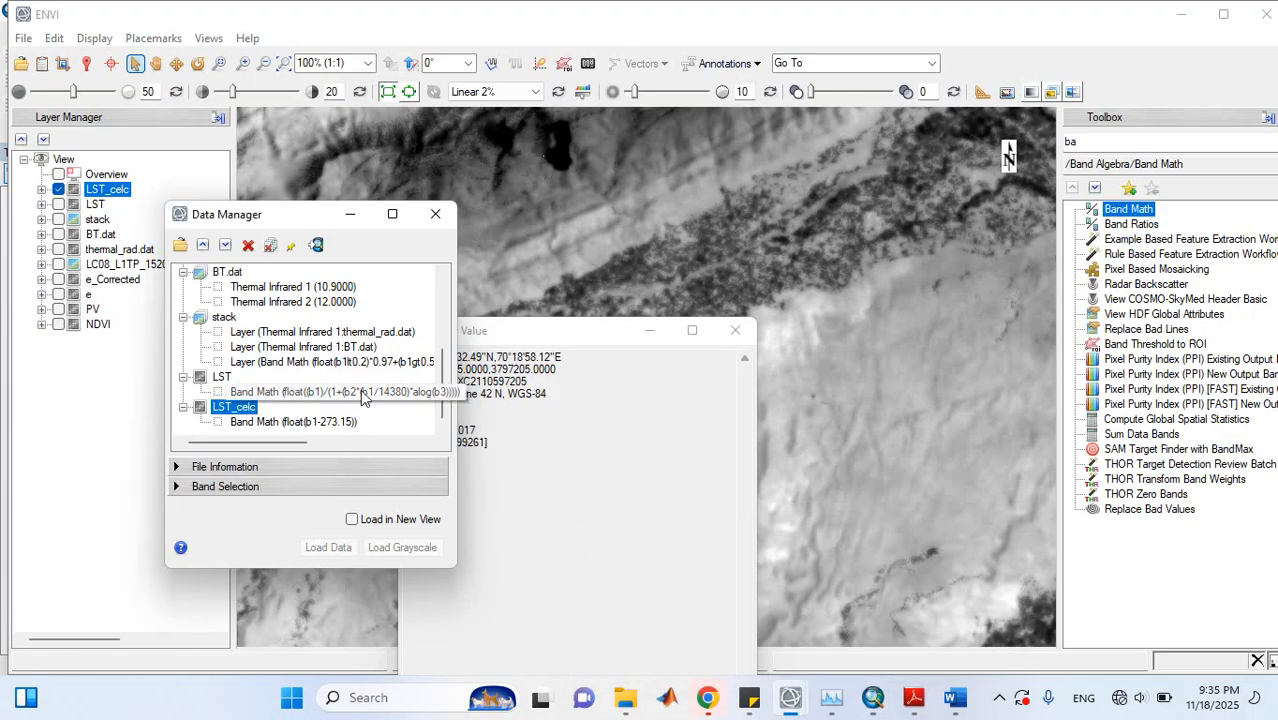
{"action": "left_click", "coordinate": [1181, 14]}
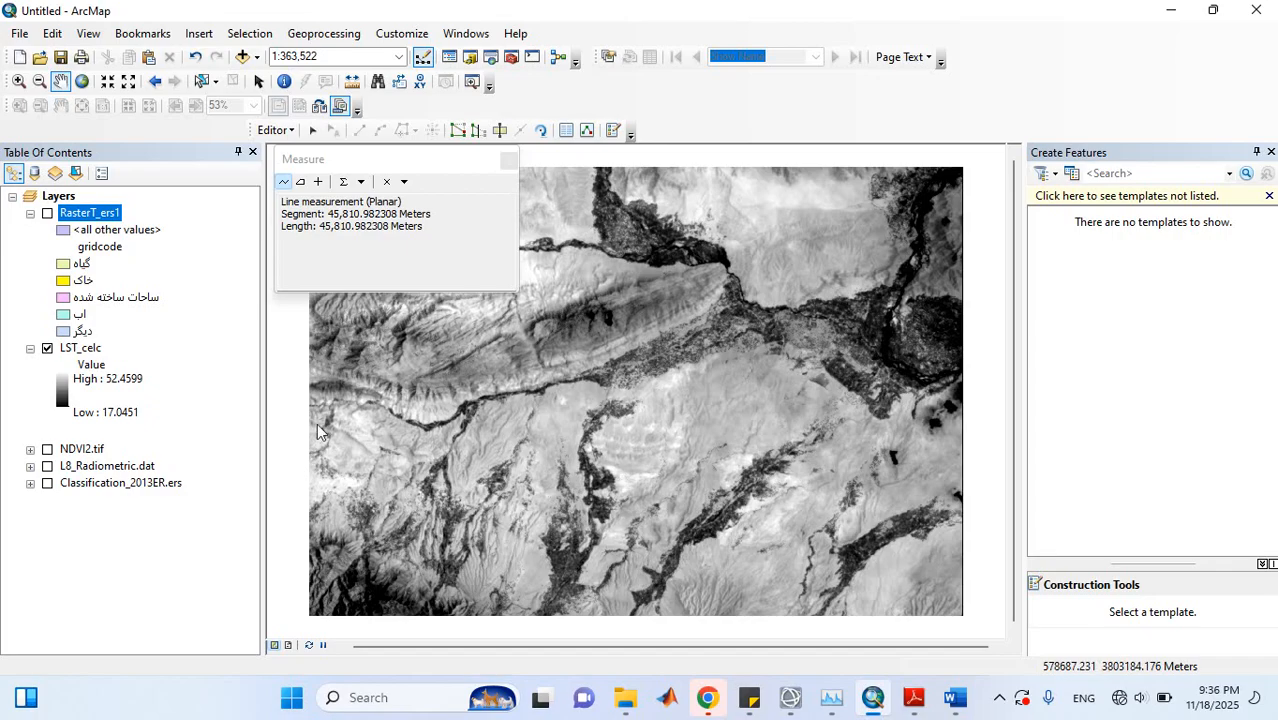
Symbolize the stretched LST_celc layer with the color ramp running from orange through yellow and green to dark blue
{"action": "left_click", "coordinate": [65, 347]}
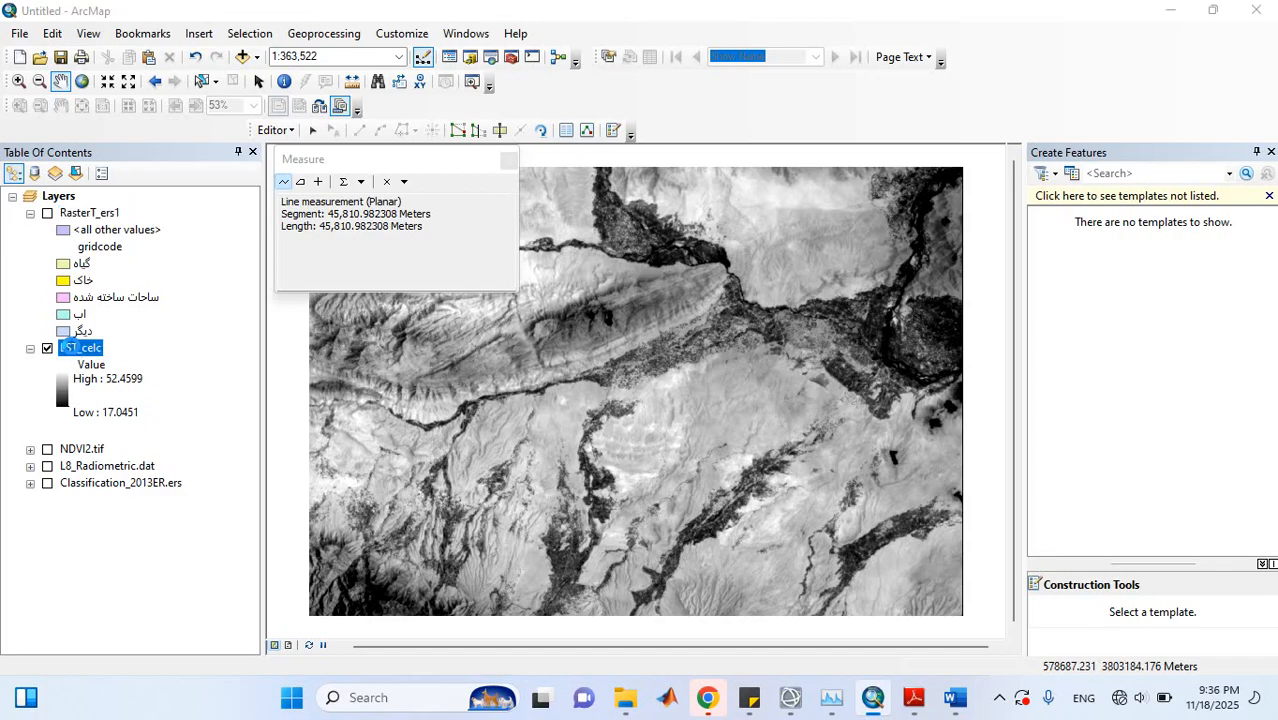
{"action": "double_click", "coordinate": [72, 349]}
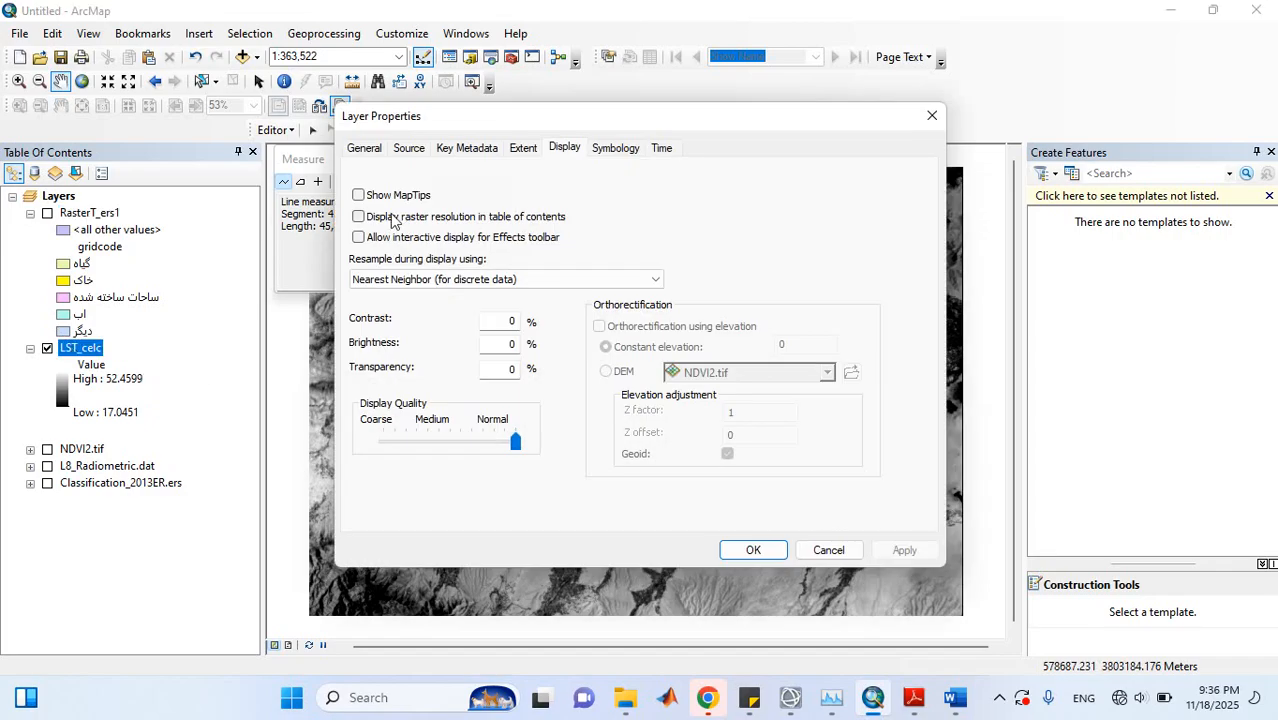
{"action": "left_click", "coordinate": [614, 148]}
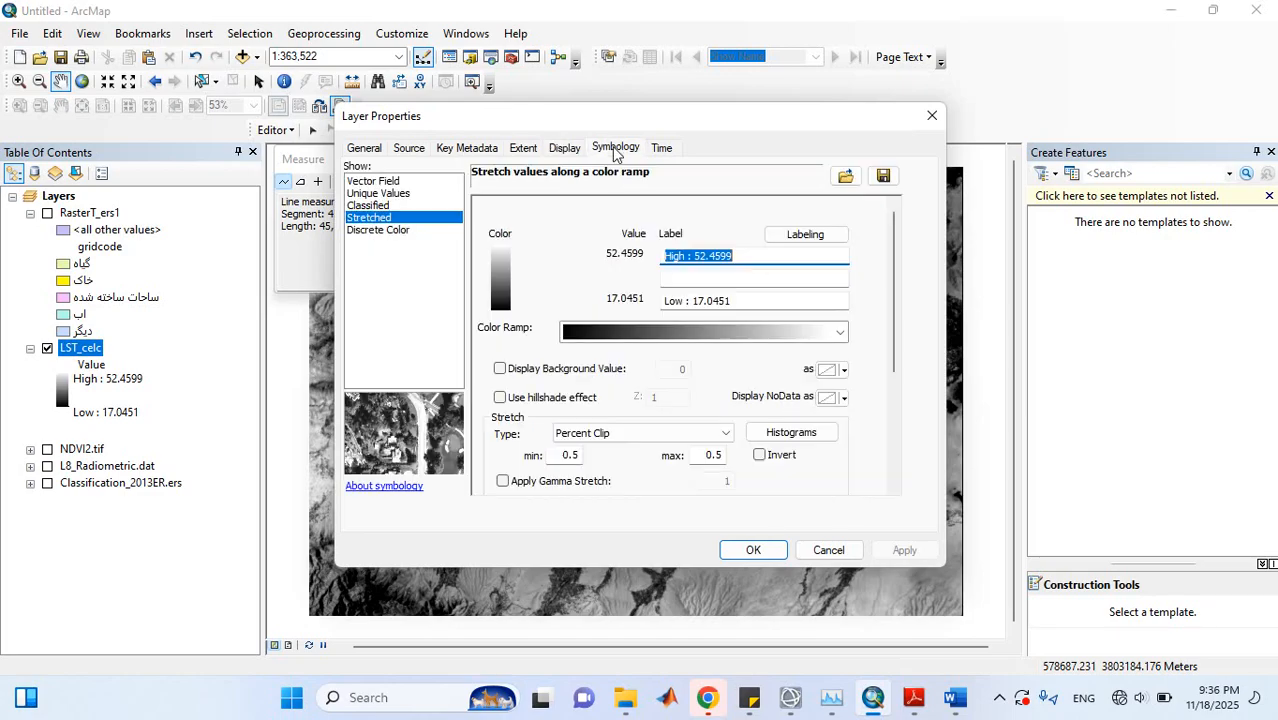
{"action": "left_click", "coordinate": [752, 334]}
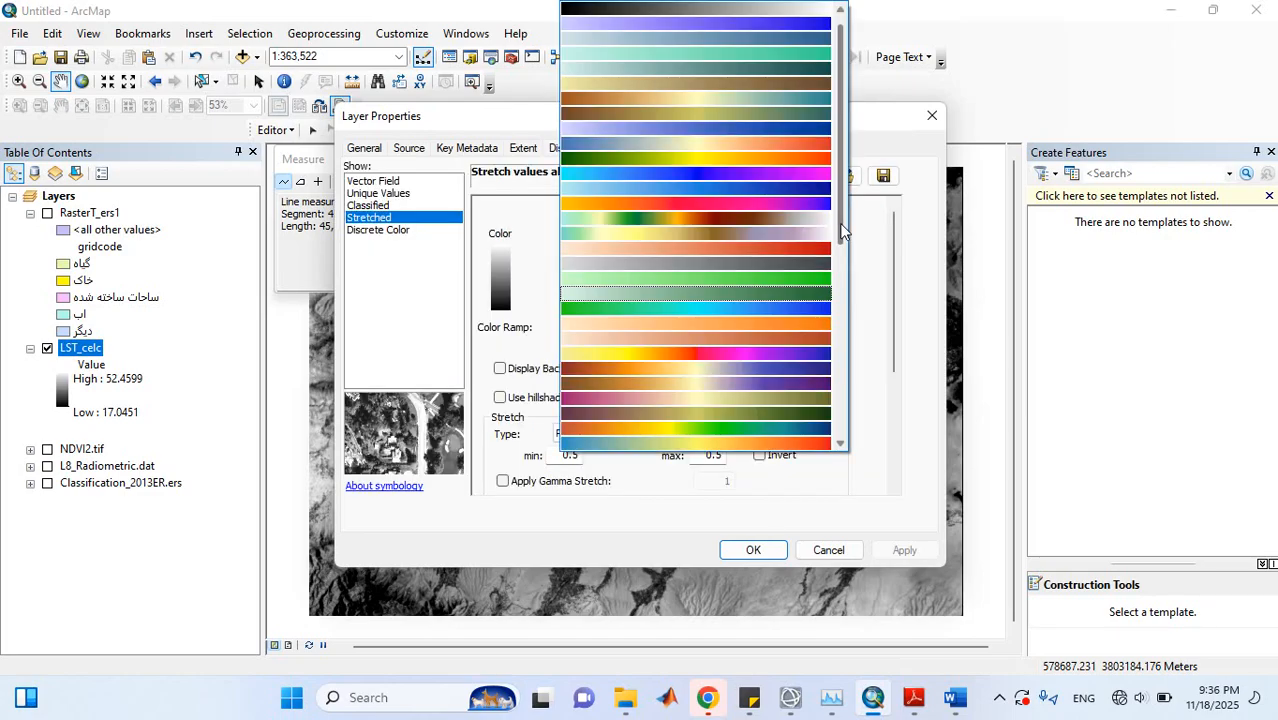
{"action": "left_click_drag", "start_coordinate": [841, 230], "coordinate": [850, 280]}
{"action": "left_click", "coordinate": [790, 322]}
{"action": "left_click", "coordinate": [750, 549]}
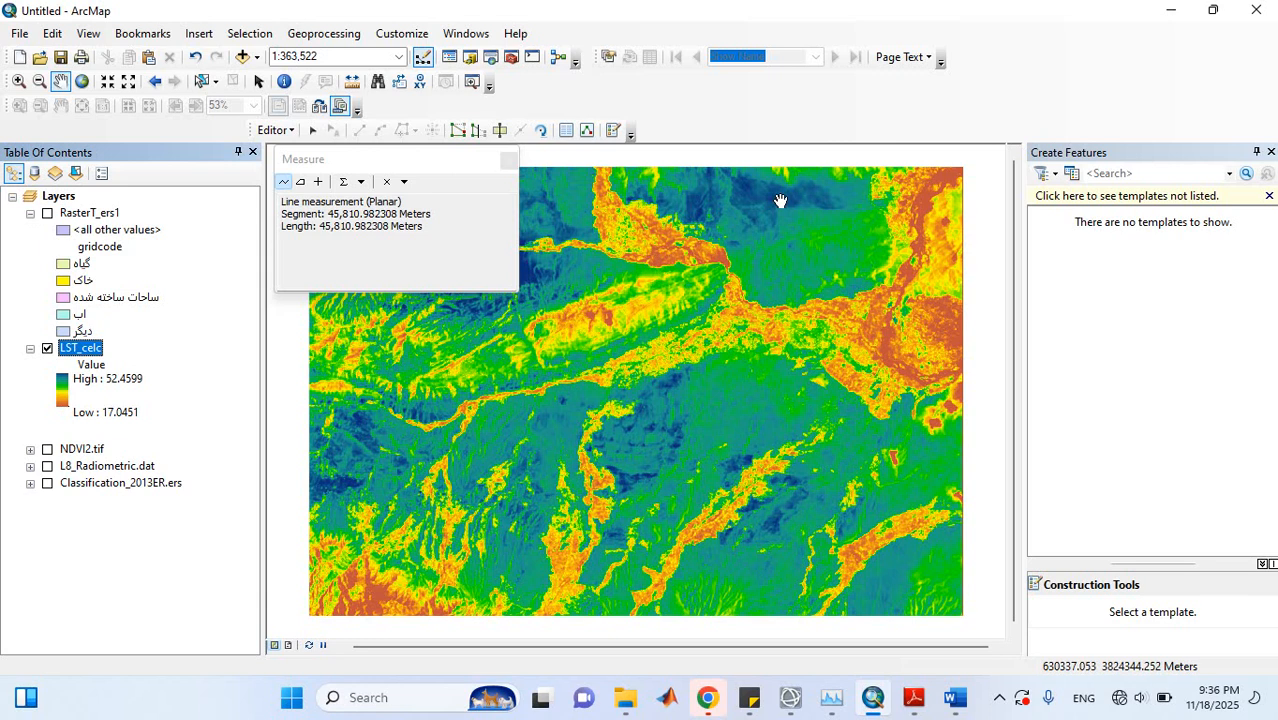
{"action": "left_click", "coordinate": [999, 700]}
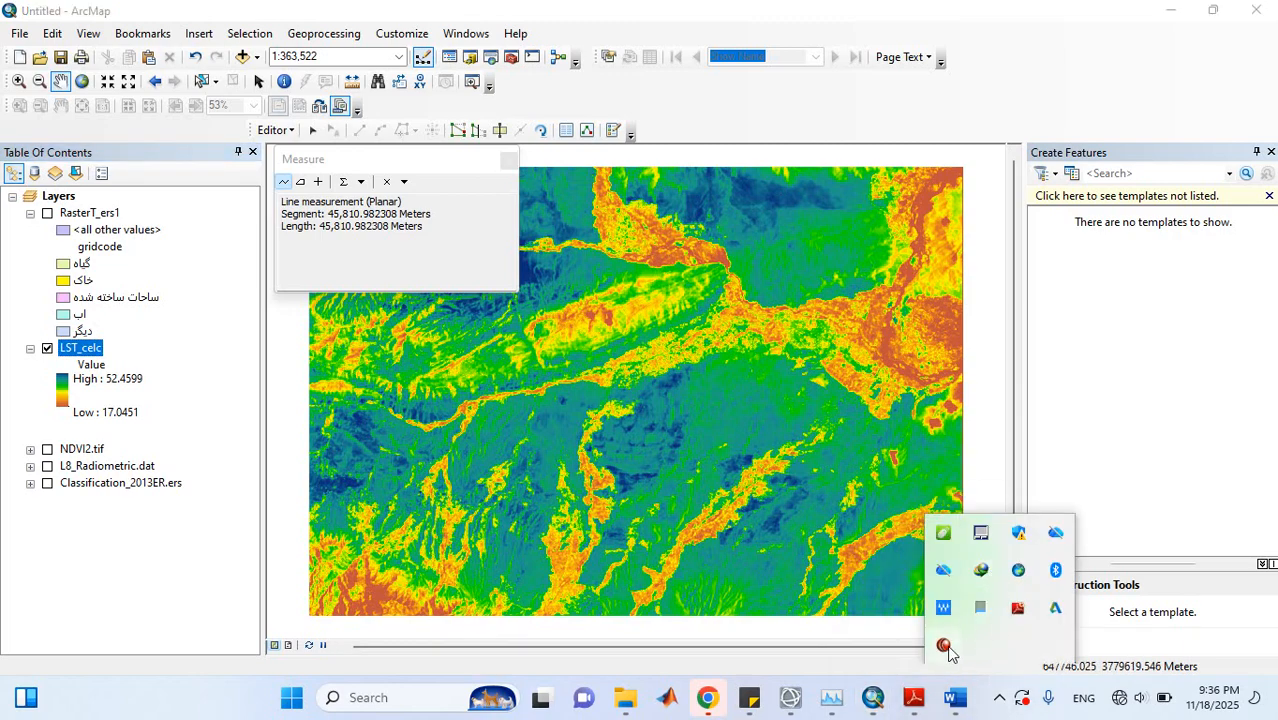
{"action": "left_click", "coordinate": [944, 646]}
{"action": "left_click", "coordinate": [710, 43]}
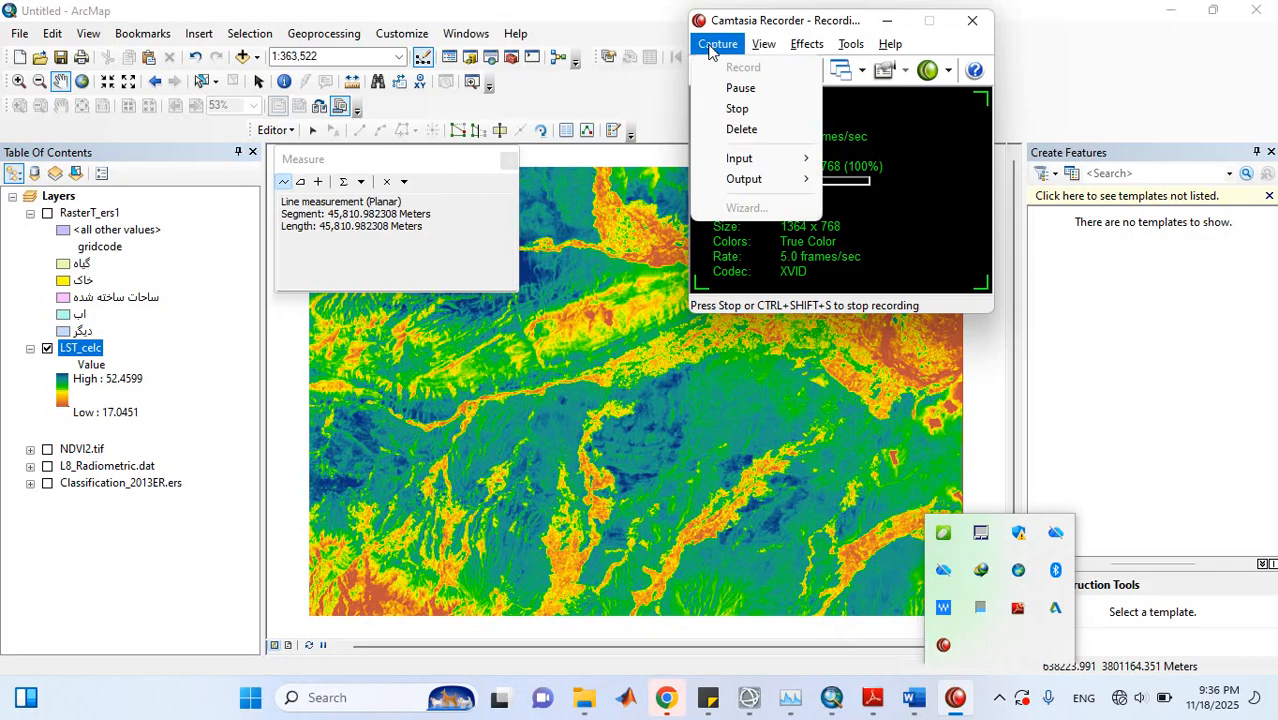